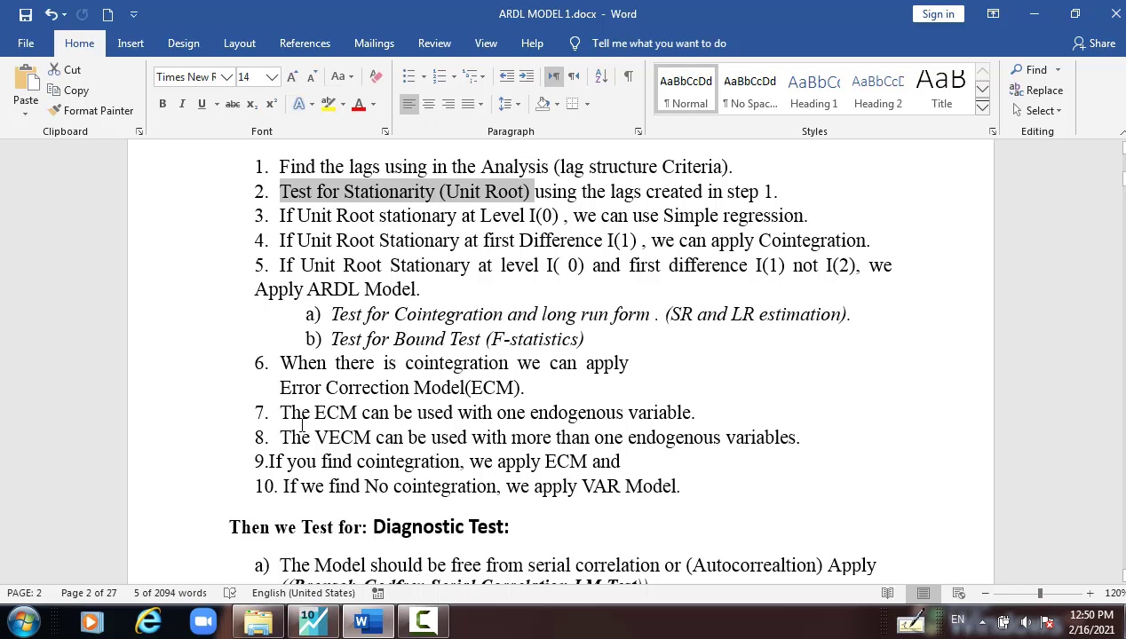
Correct the ARCH item in the diagnostic test list to read "effect" and set the EViews version in the list's closing line to 10.
left_click_drag(283, 486, 659, 491)
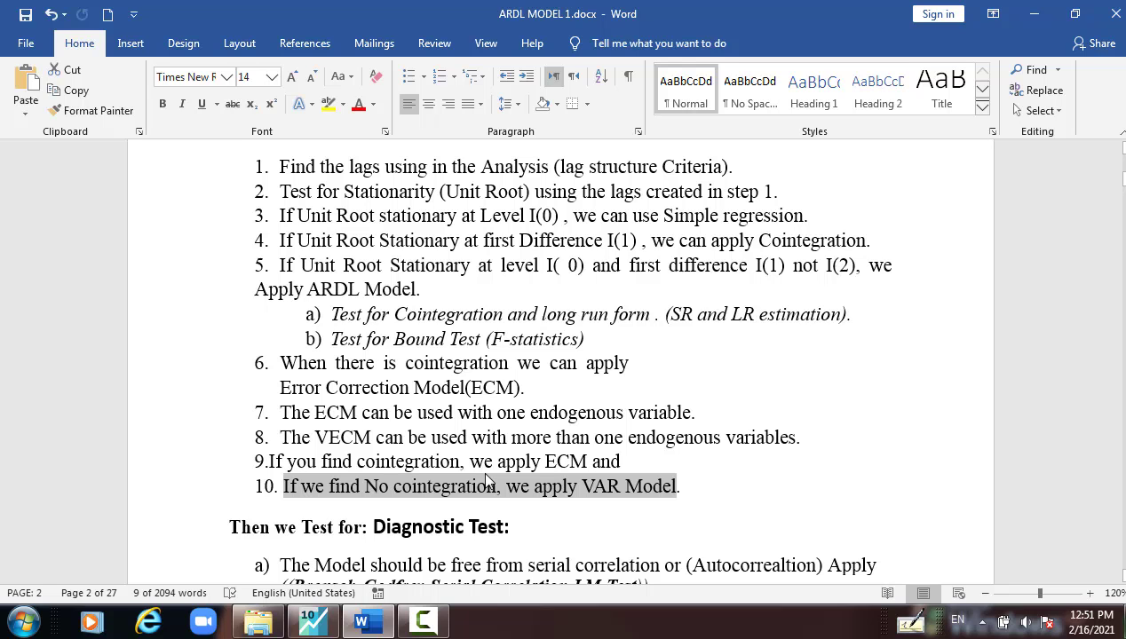
scroll(487, 481, "down", 5)
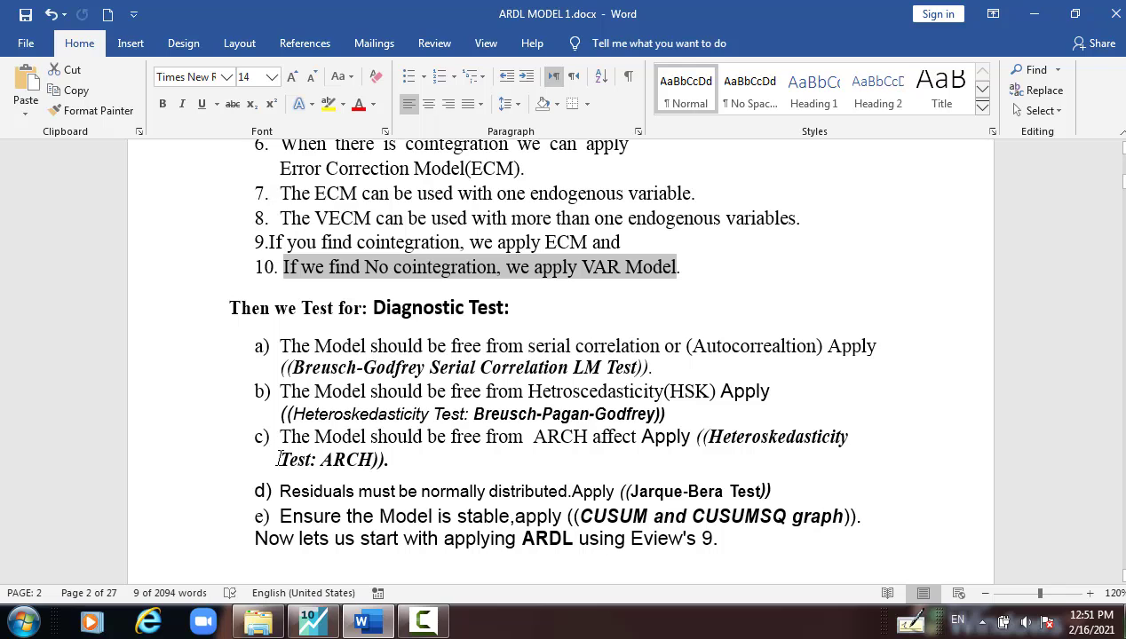
left_click(593, 437)
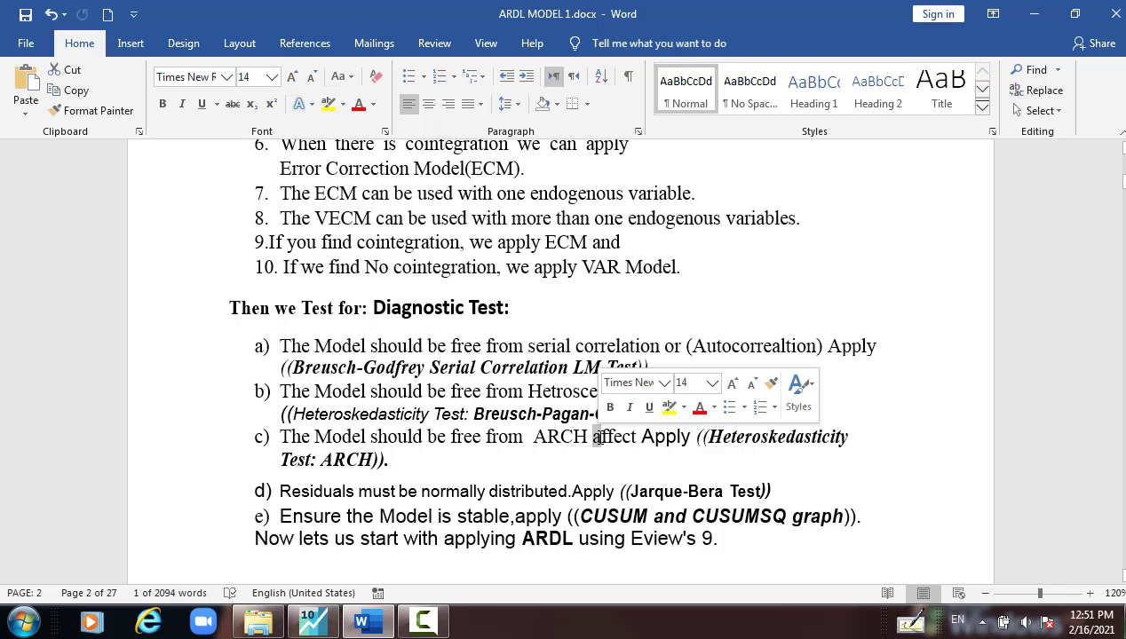
type("e")
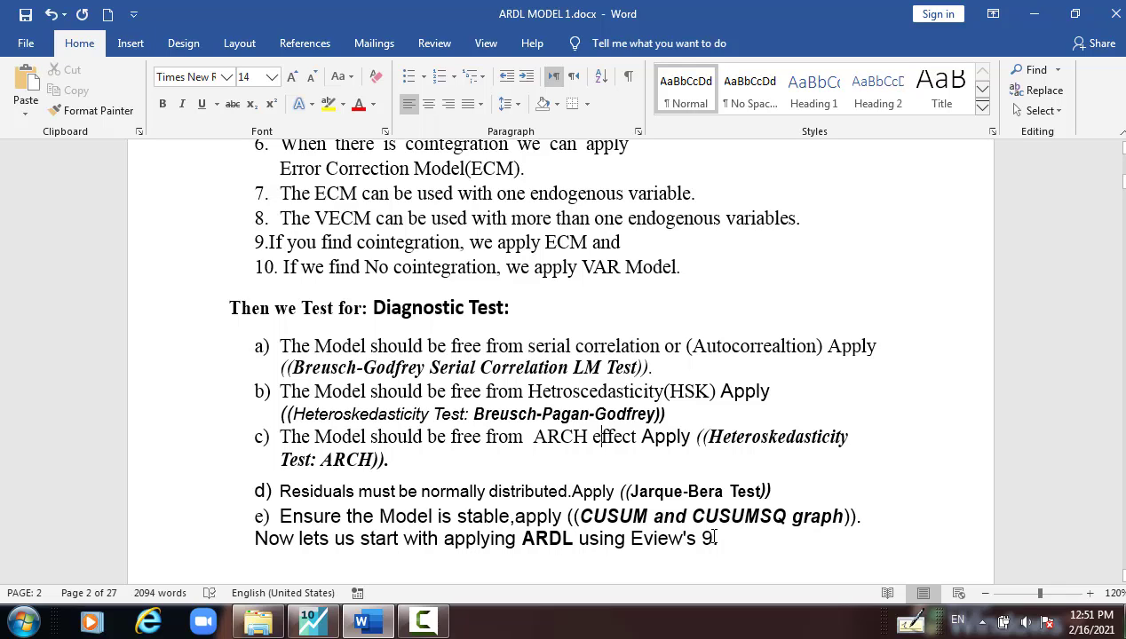
left_click_drag(713, 538, 696, 538)
type("10")
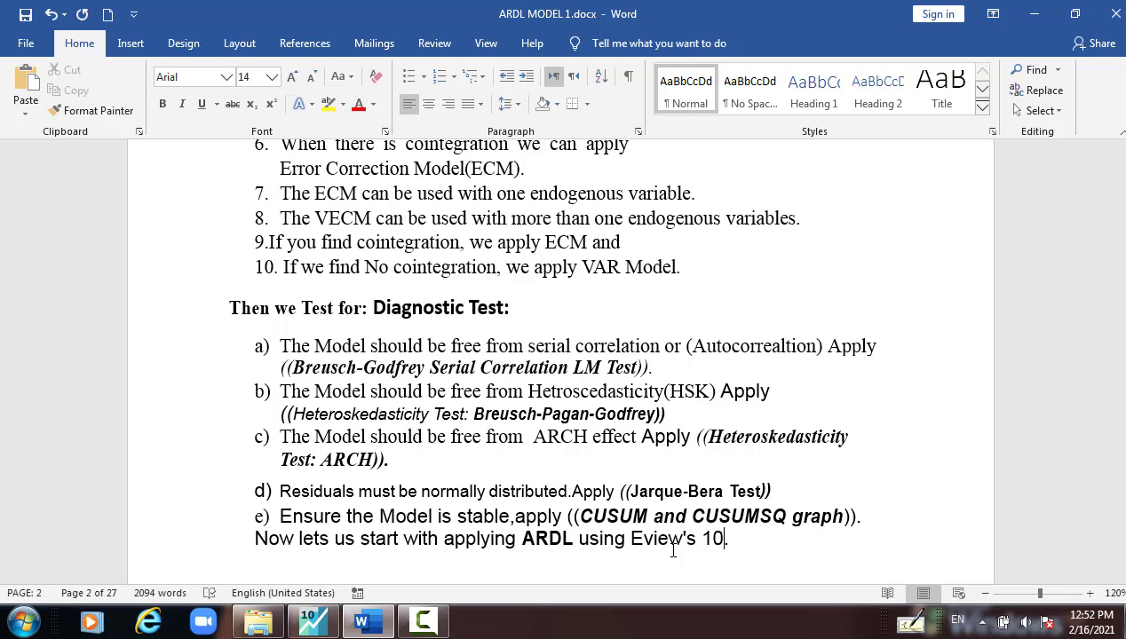
Highlight "lag structure Criteria" in item 1 of the procedure, switch to EViews and select the series lgdp, lex and lim in the workfile.
scroll(584, 479, "up", 3)
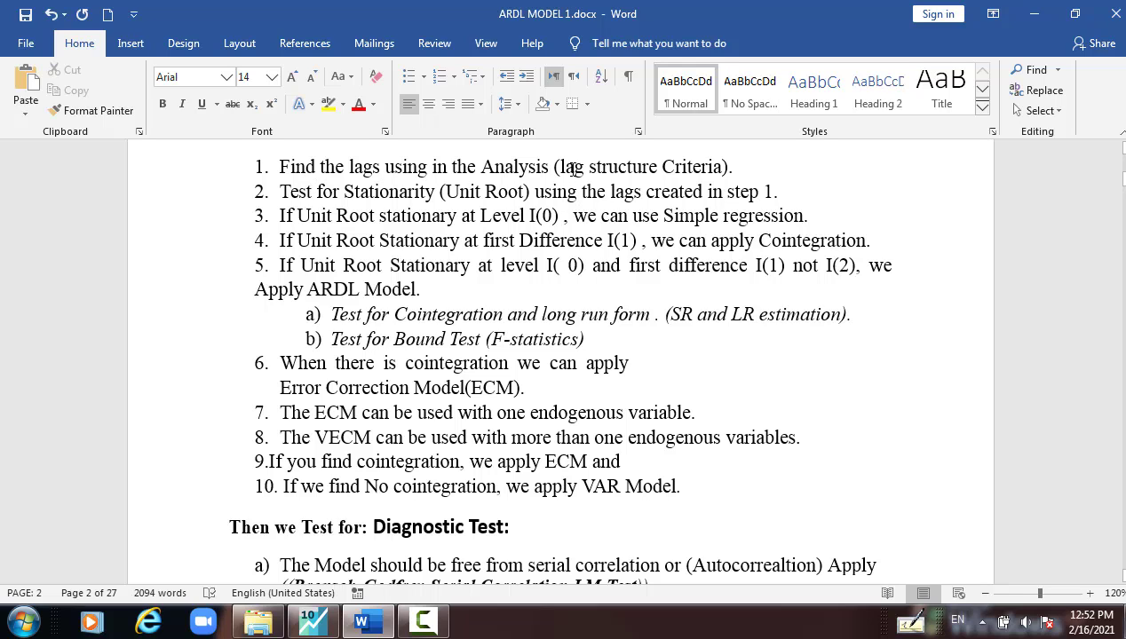
left_click_drag(560, 167, 722, 167)
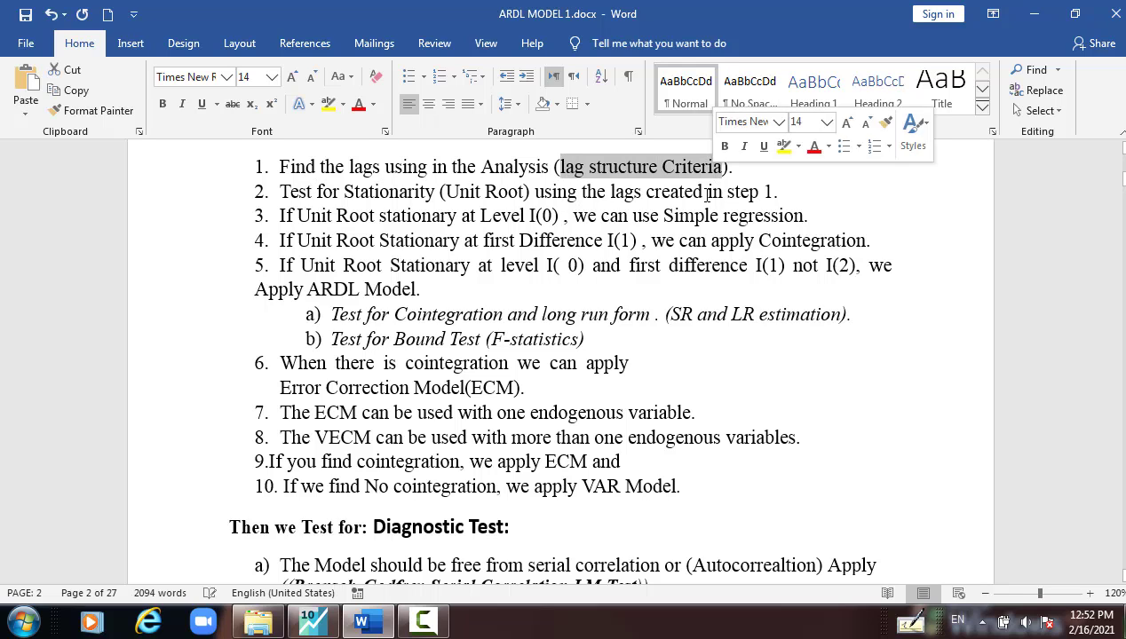
left_click(313, 621)
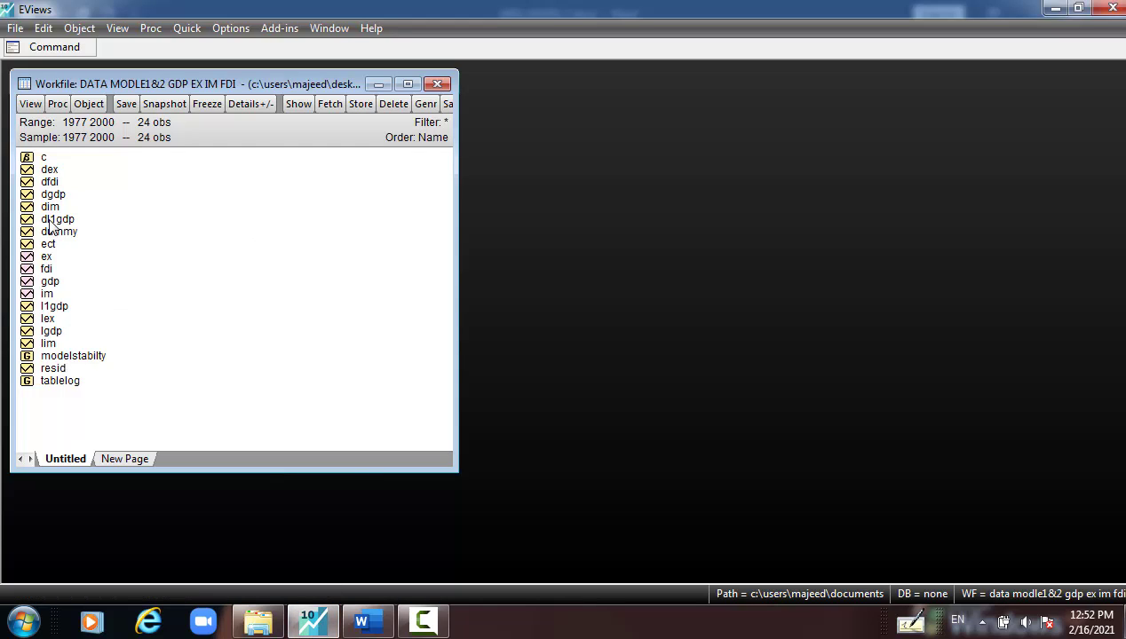
left_click(57, 334)
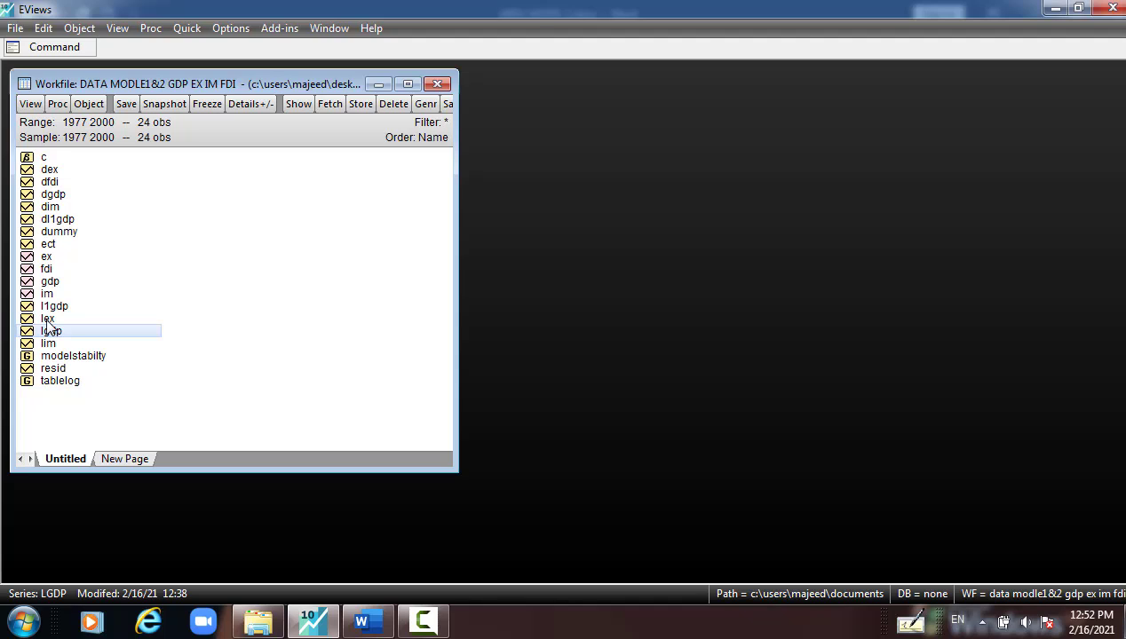
left_click(50, 319, "ctrl")
left_click(50, 344, "ctrl")
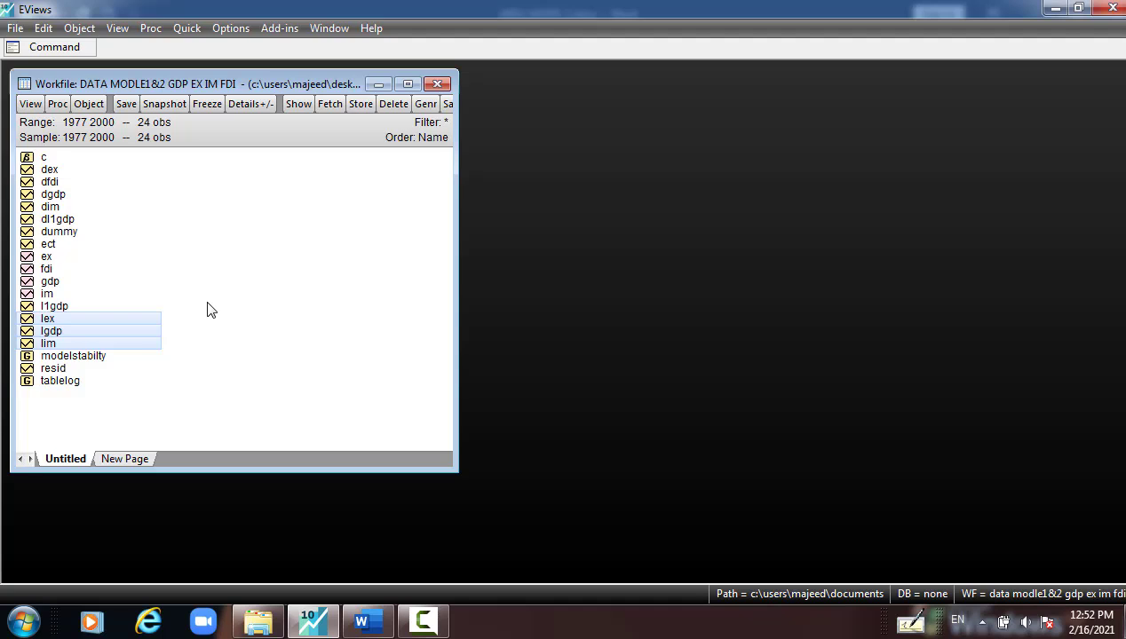
left_click(299, 104)
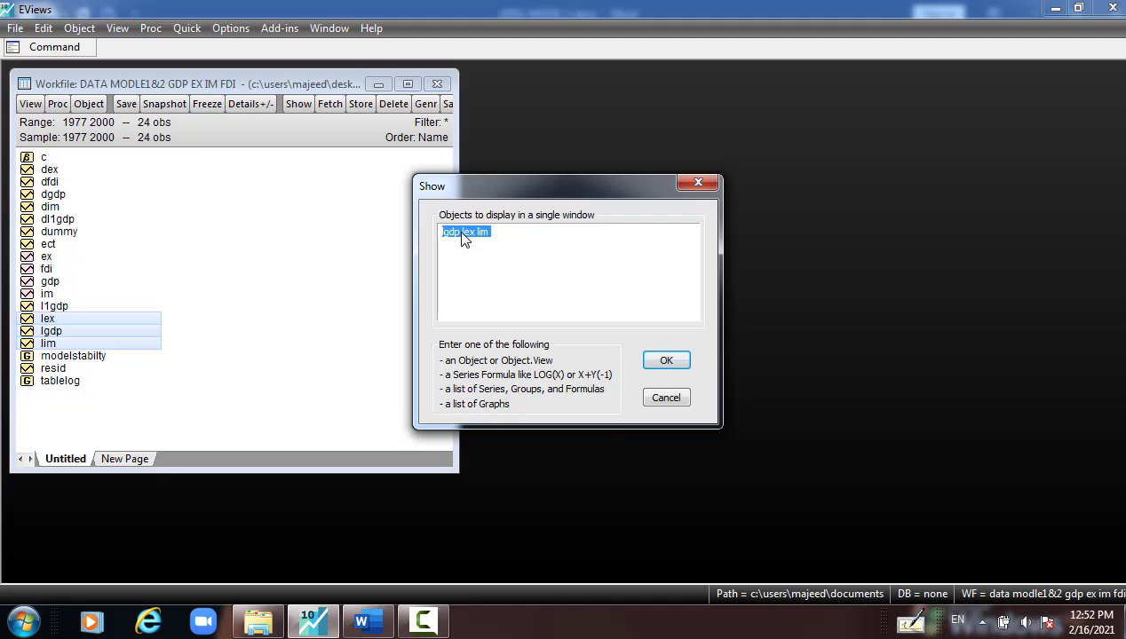
right_click(462, 238)
left_click(494, 312)
left_click(666, 397)
Open the selected series lgdp, lex and lim together as a group and reposition the group window.
right_click(109, 328)
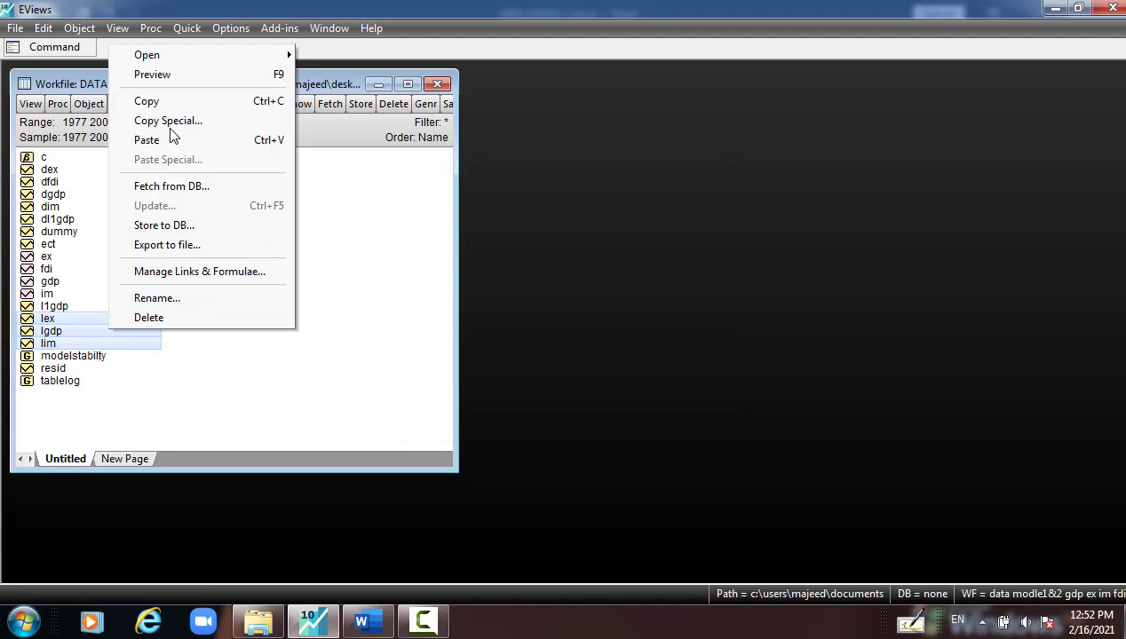
mouse_move(161, 55)
left_click(355, 57)
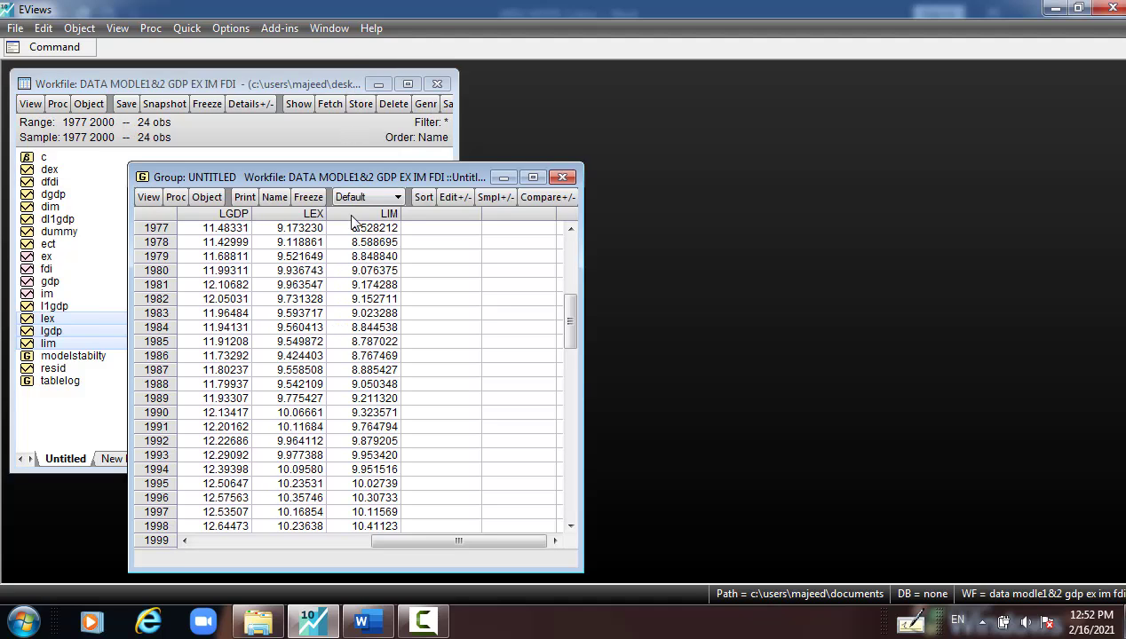
left_click_drag(360, 178, 302, 118)
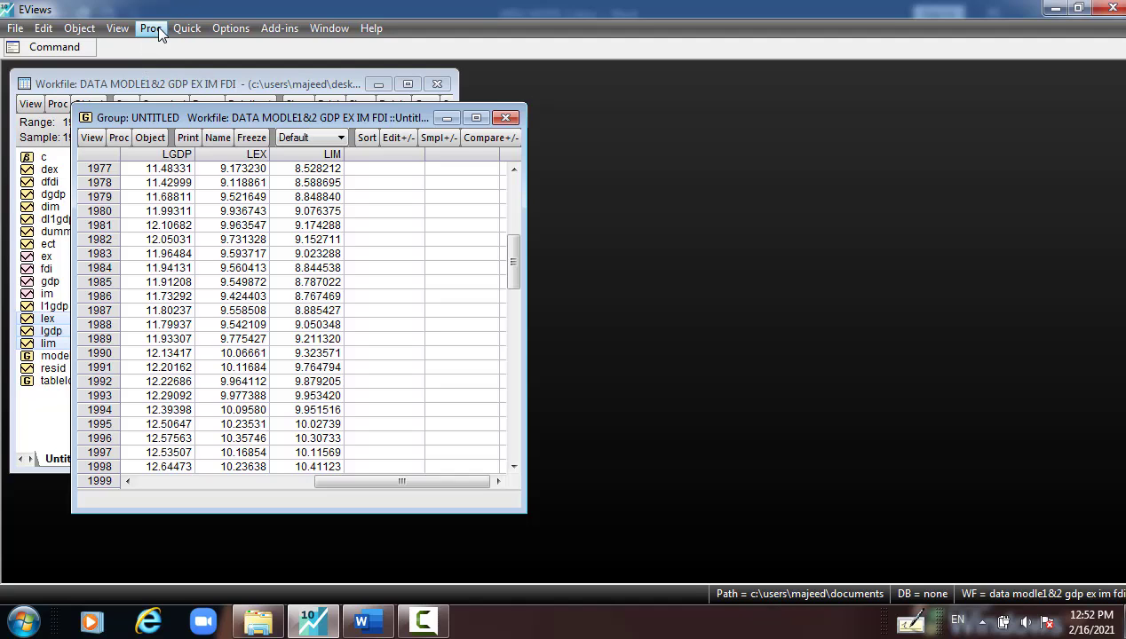
Estimate a standard VAR with endogenous variables lgdp lex lim, lag intervals 1 2, exogenous c and sample 1977 2000.
left_click(187, 29)
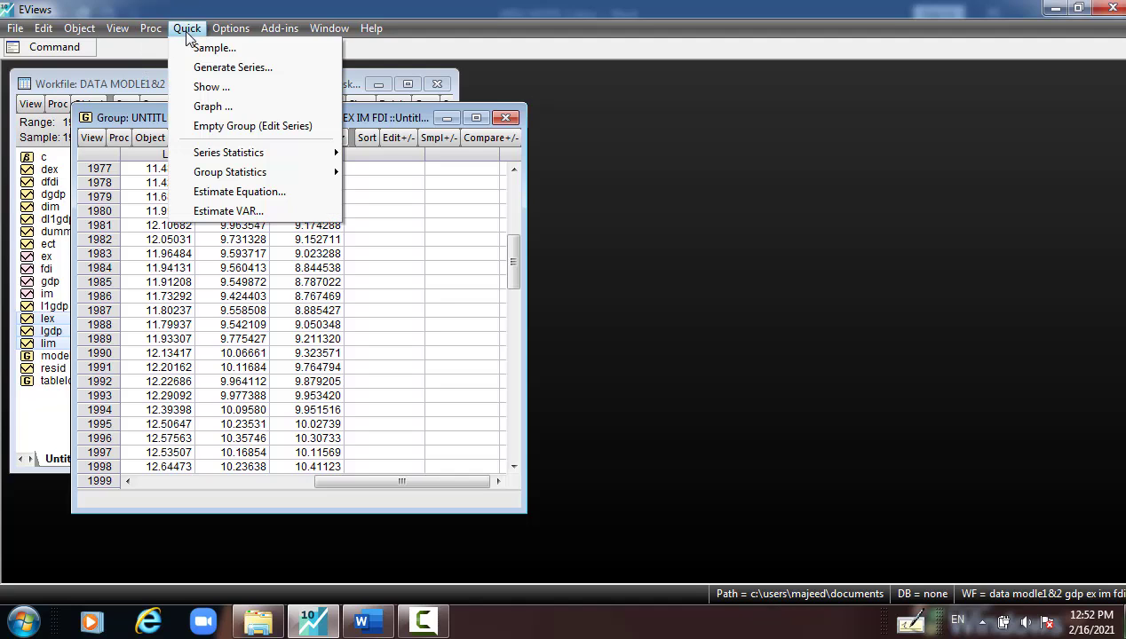
left_click(234, 210)
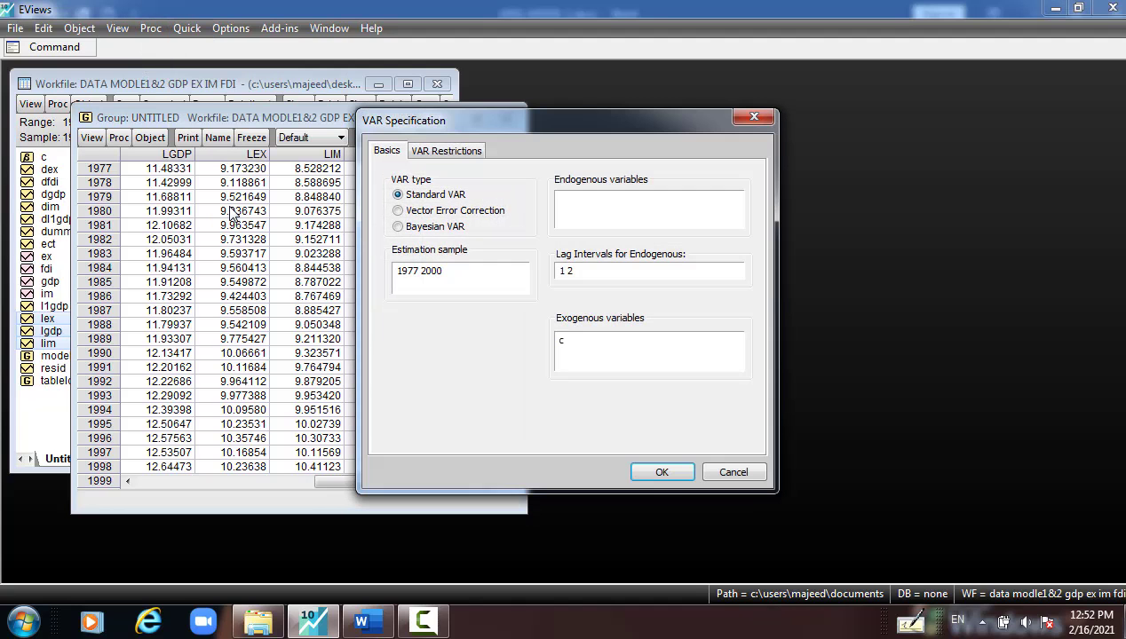
right_click(579, 205)
left_click(572, 200)
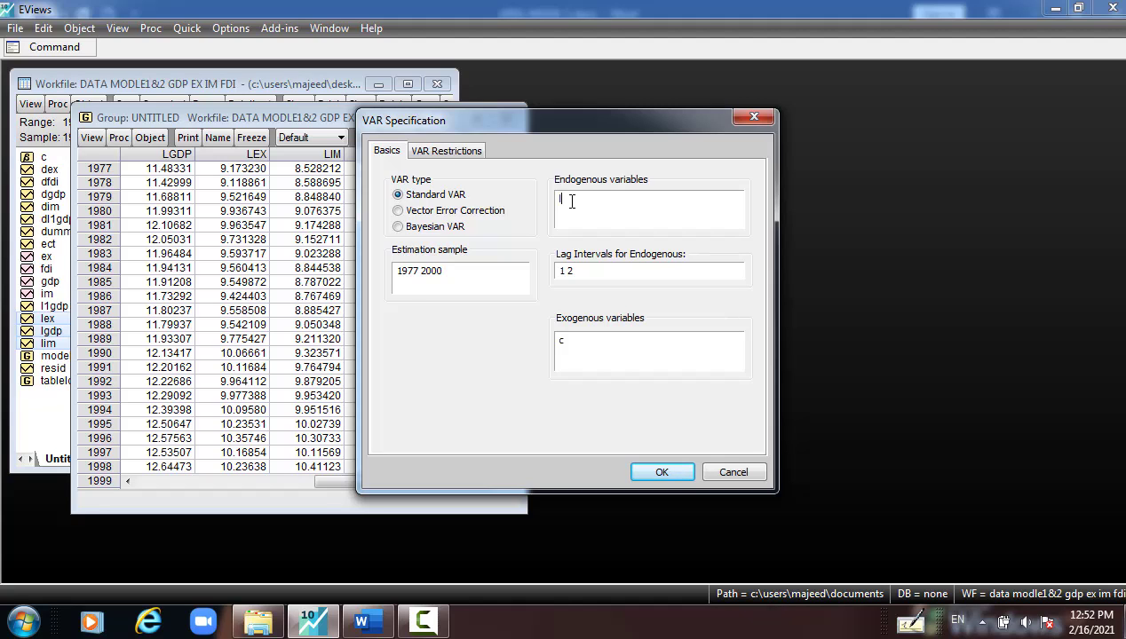
type("lgdp lex lim")
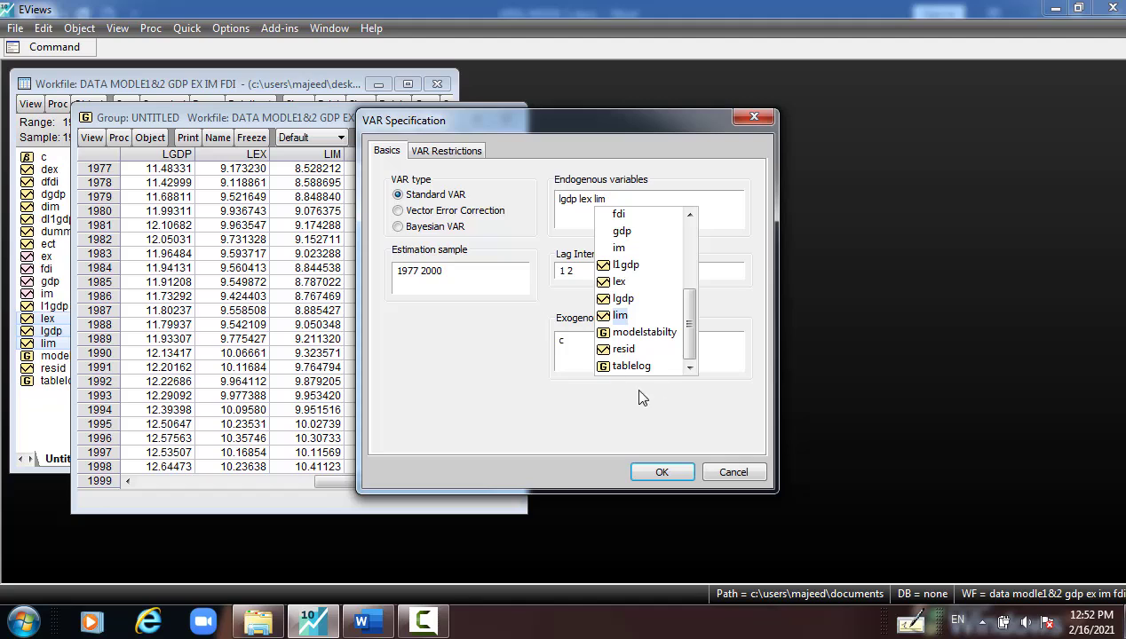
left_click_drag(454, 279, 393, 277)
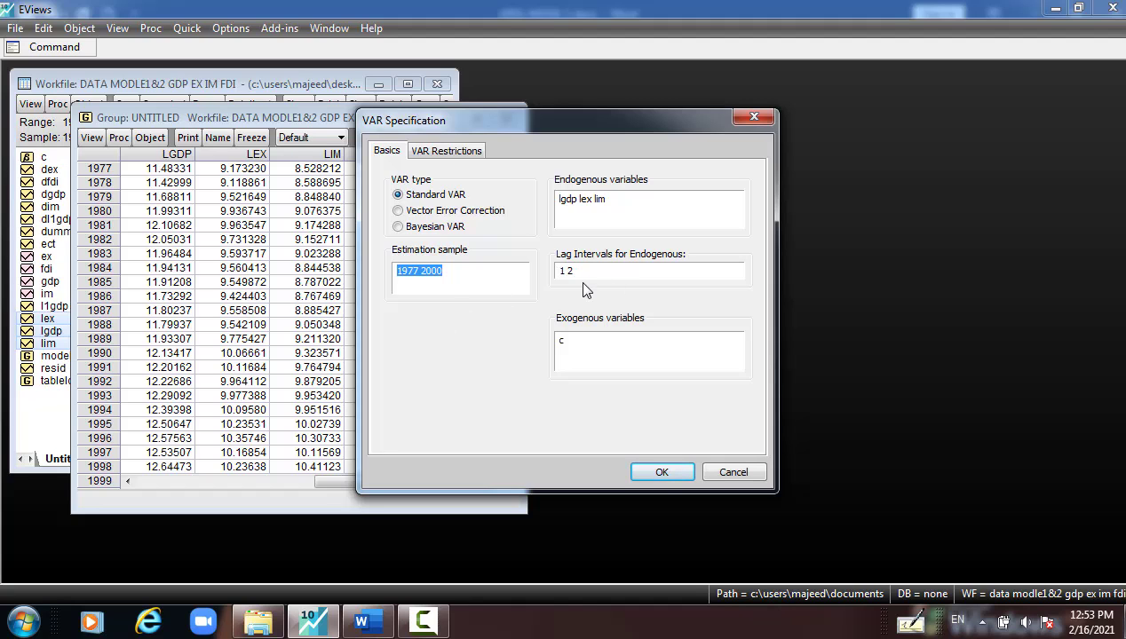
left_click(657, 472)
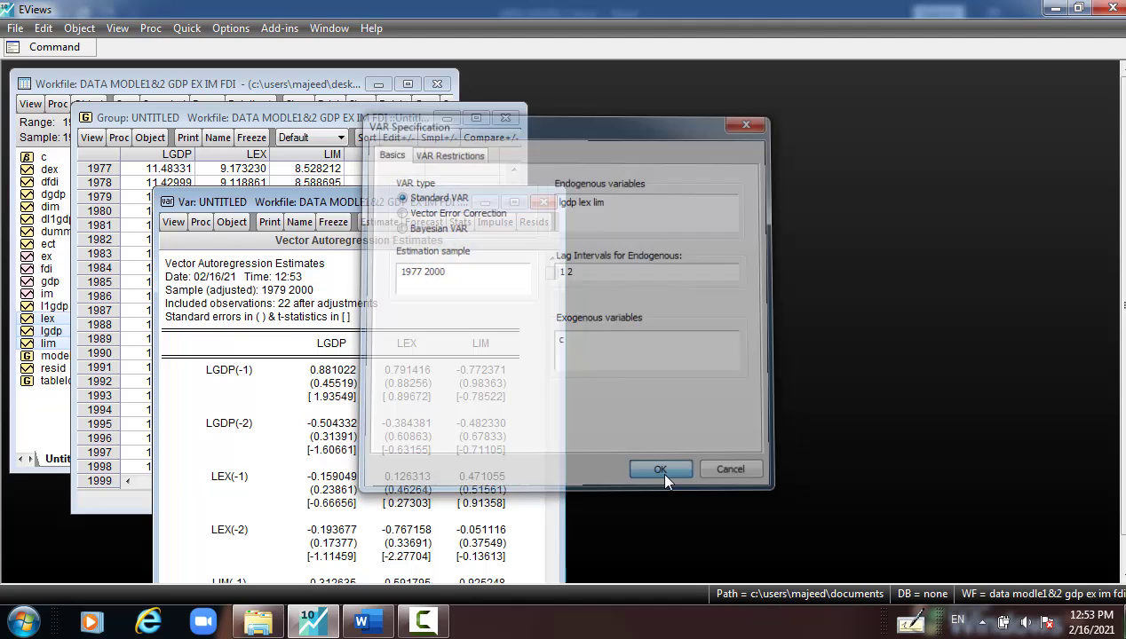
Examine the VAR estimates down to the summary statistics, checking the Akaike information criterion and the Schwarz criterion.
left_click_drag(442, 203, 476, 75)
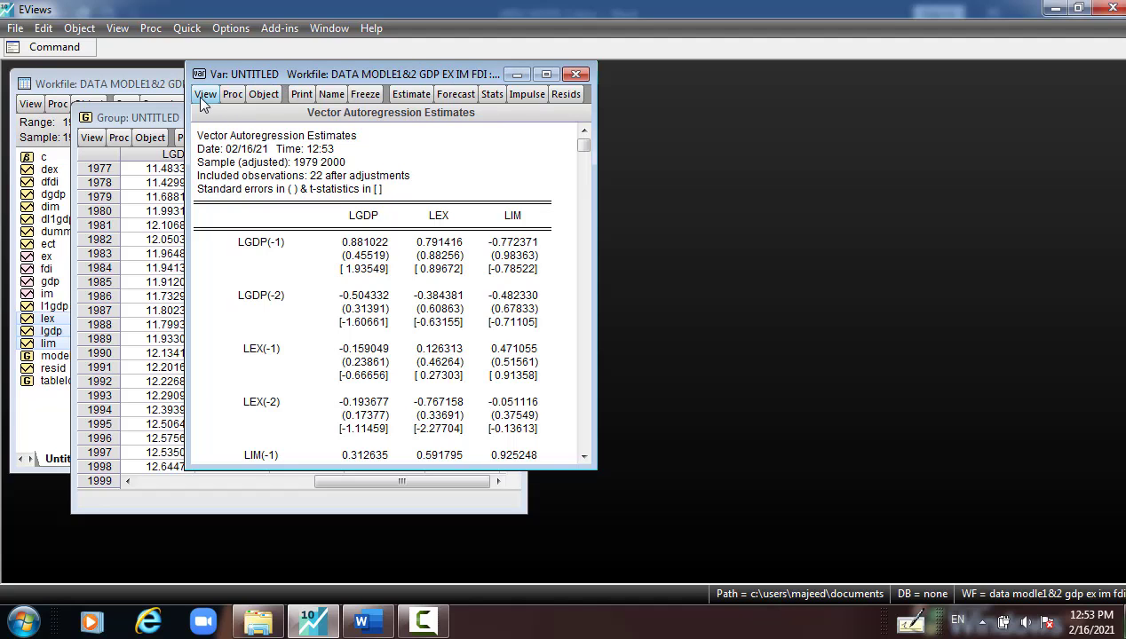
scroll(218, 168, "down", 10)
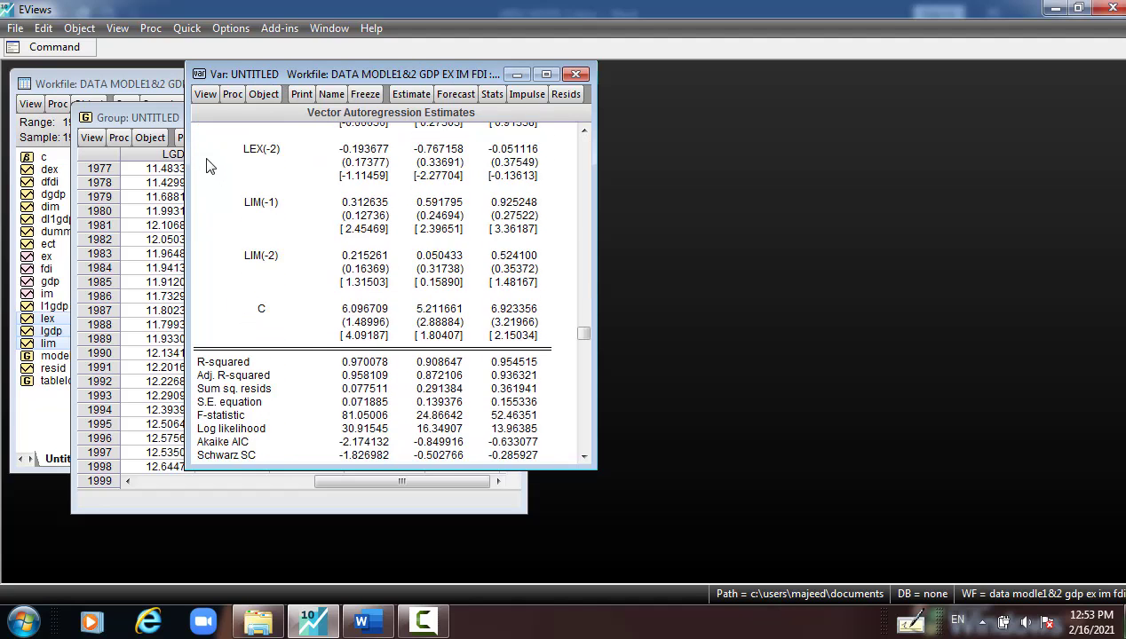
scroll(222, 174, "down", 1)
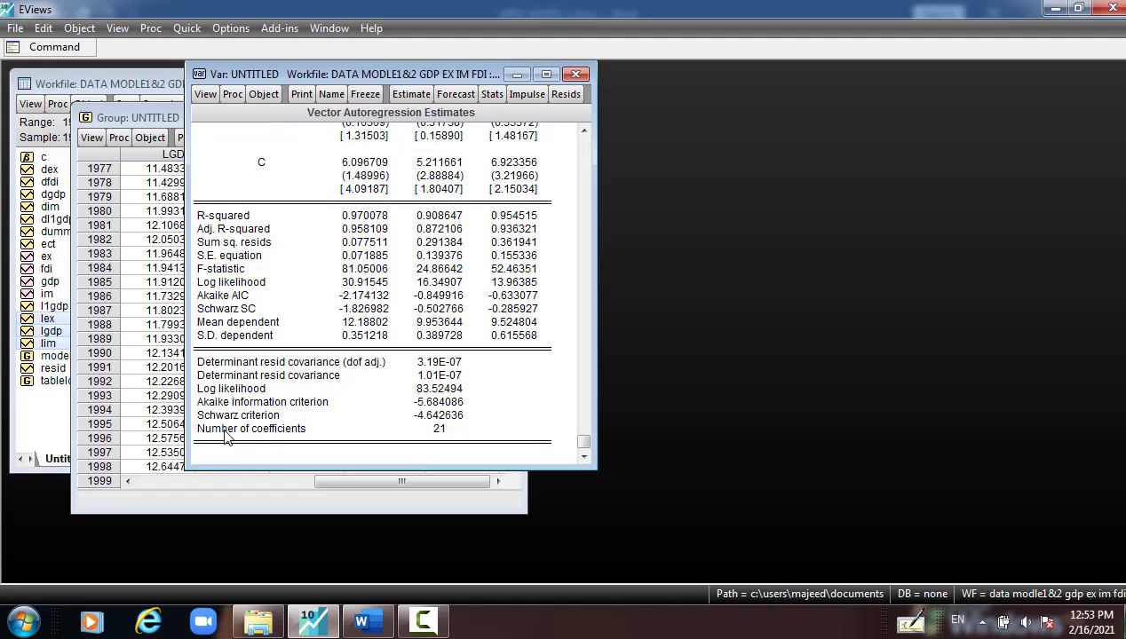
left_click(224, 403)
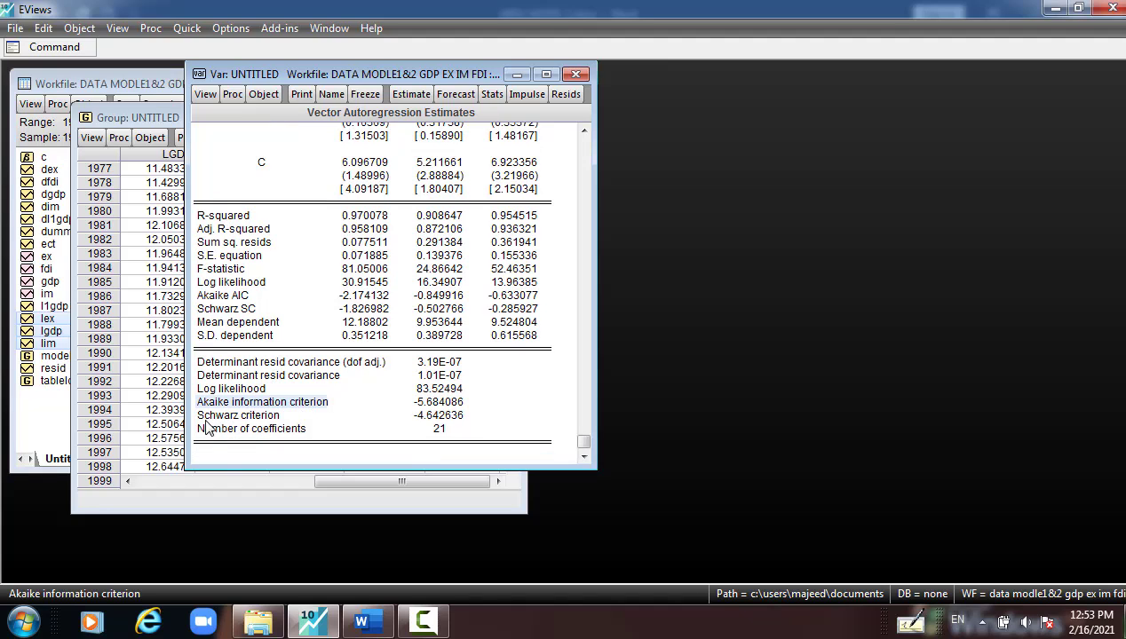
left_click(253, 416)
left_click(440, 404)
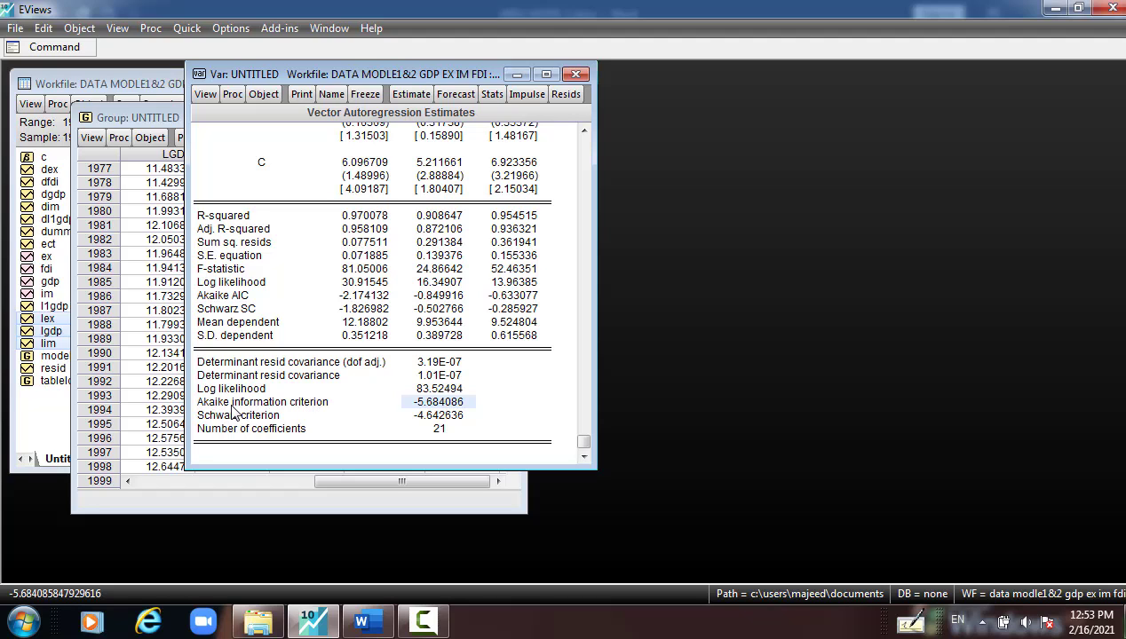
scroll(271, 401, "up", 2)
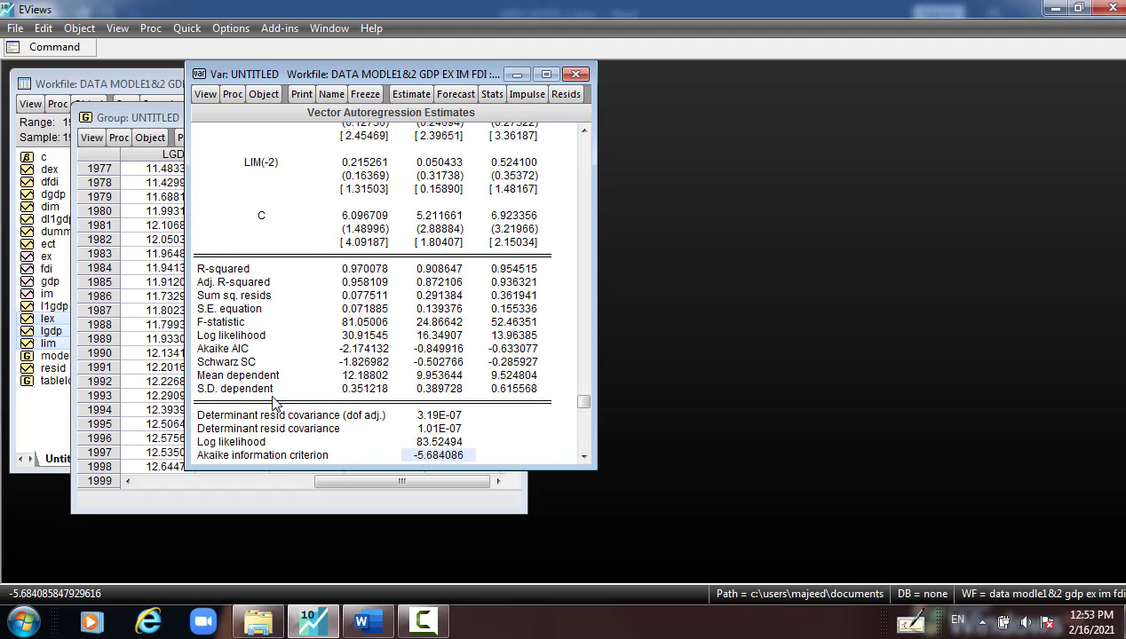
Run the VAR lag length criteria with 2 lags, widen the window to fit the whole table and highlight the lag 2 row.
left_click(205, 94)
mouse_move(226, 246)
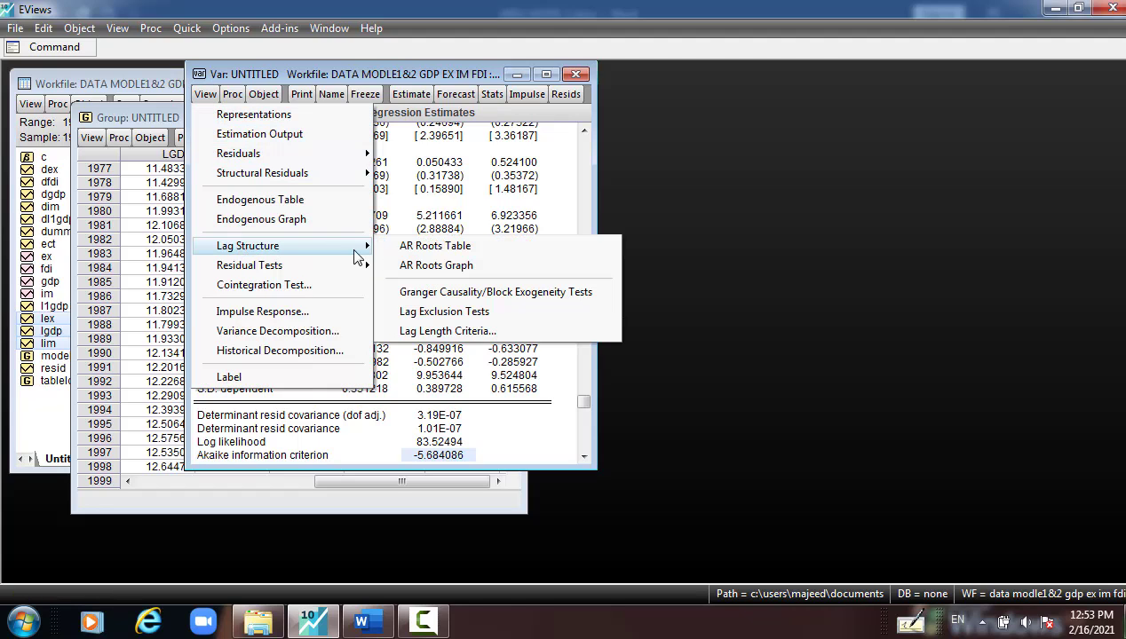
left_click(434, 333)
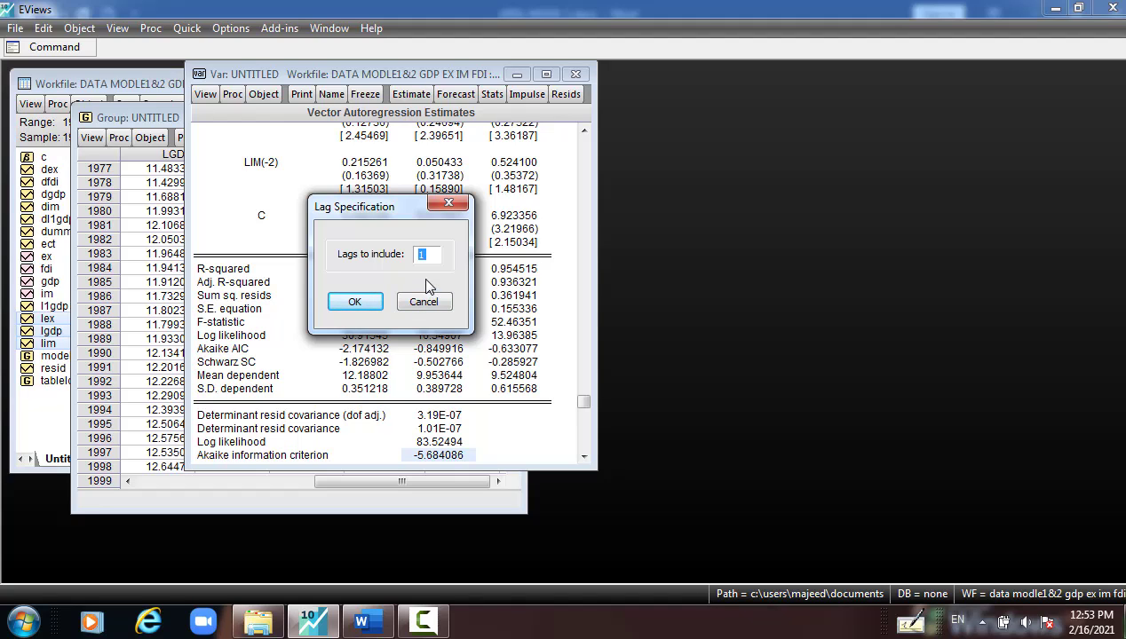
type("2")
left_click(359, 304)
left_click(355, 303)
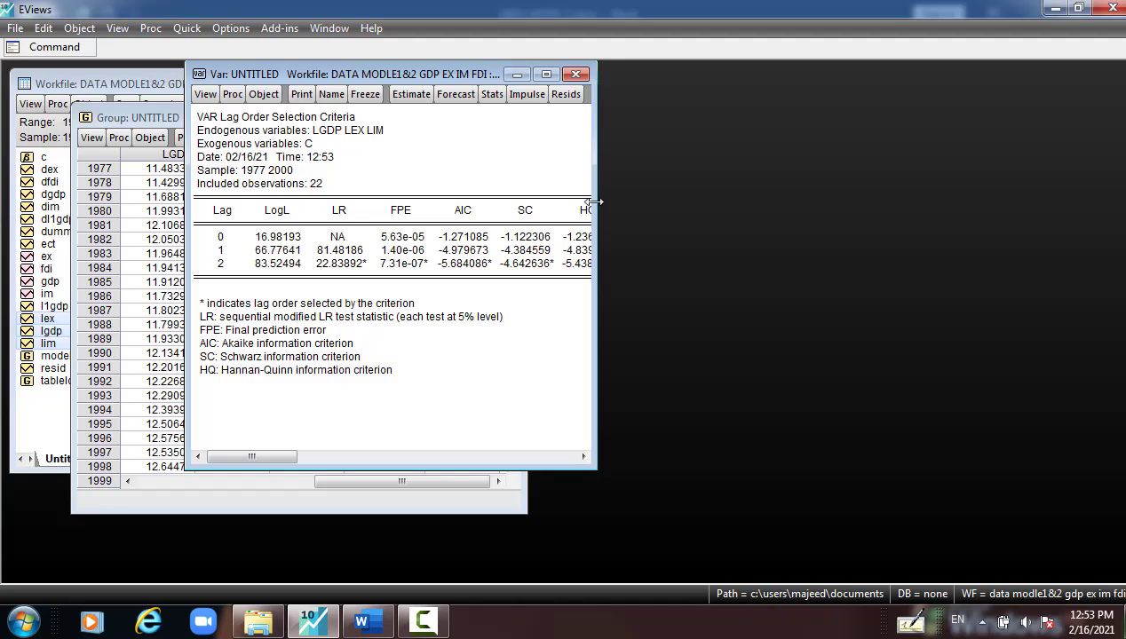
left_click_drag(595, 199, 714, 199)
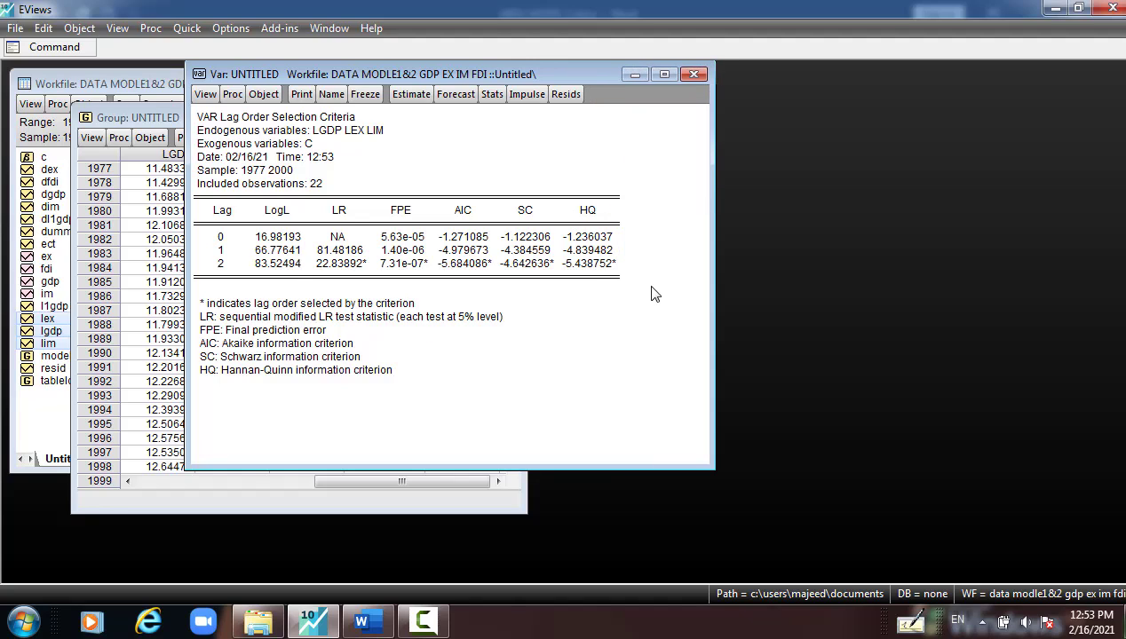
left_click_drag(595, 263, 227, 268)
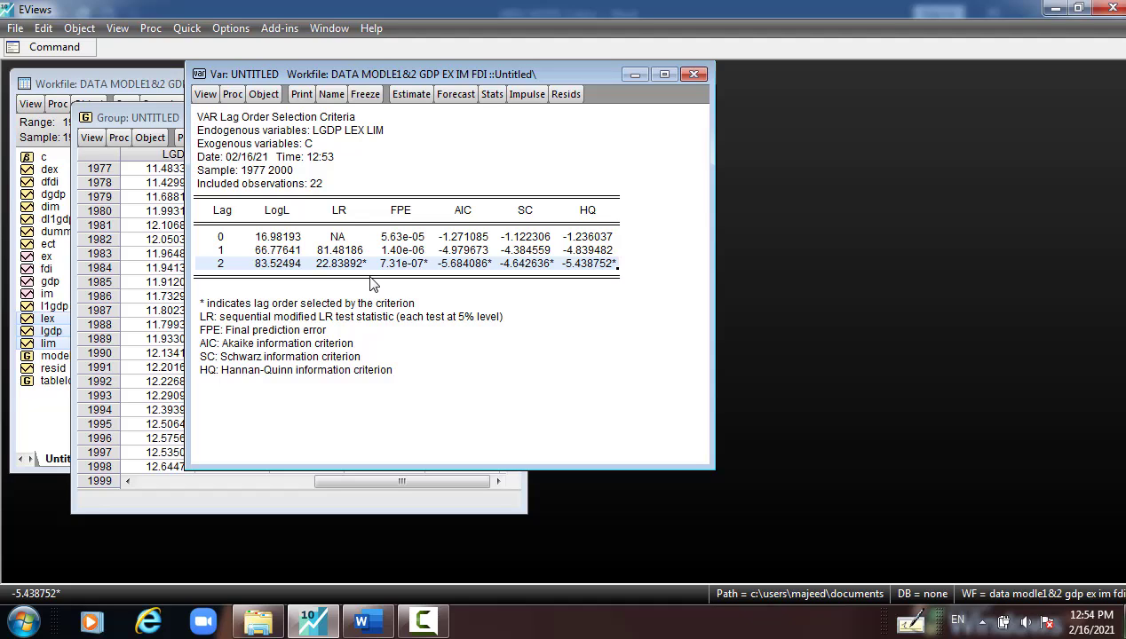
Add the command-window note "check for stationarity level(unit root)of your series ...the data are stationary to fullfil the assumption of ARDL biund test Model.".
left_click(80, 50)
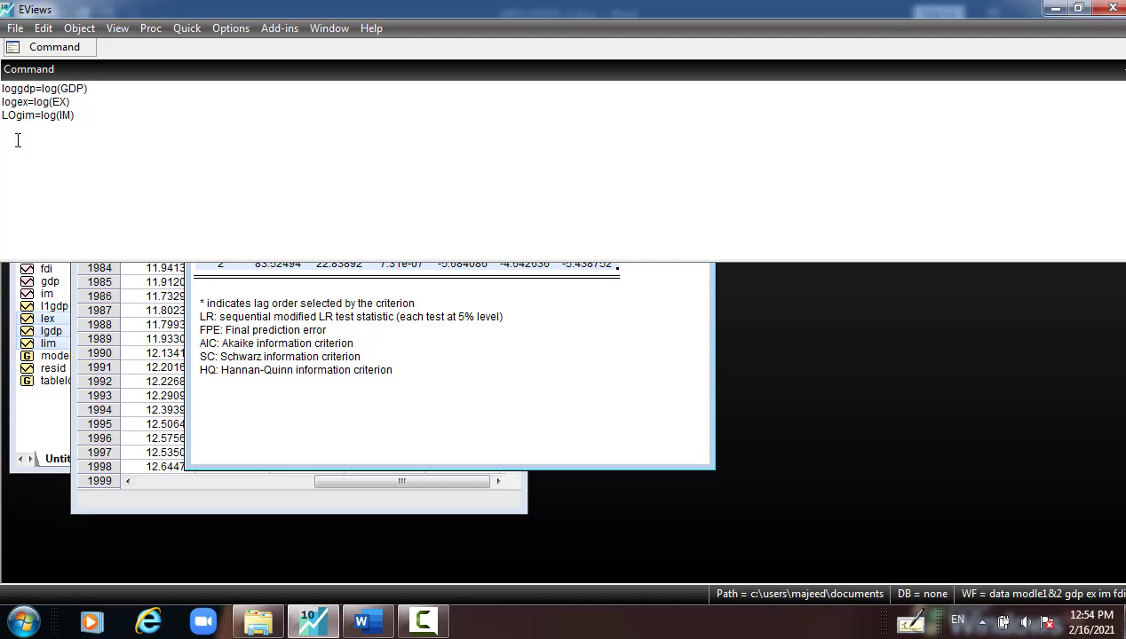
type("check for stationarity level(unit")
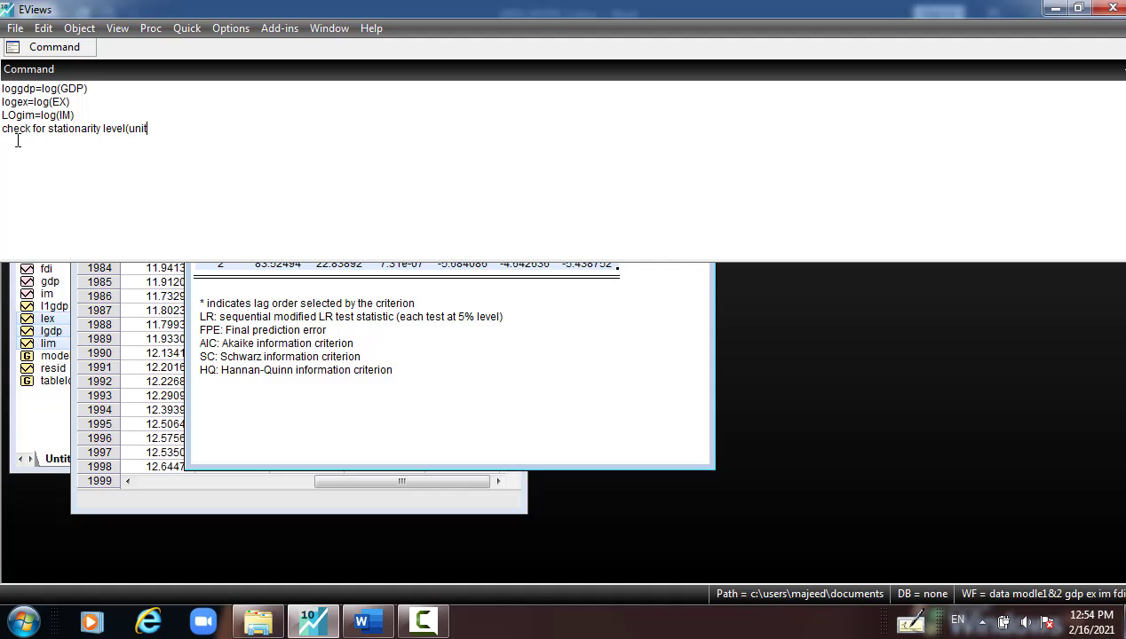
type(" root)")
type("of your series ")
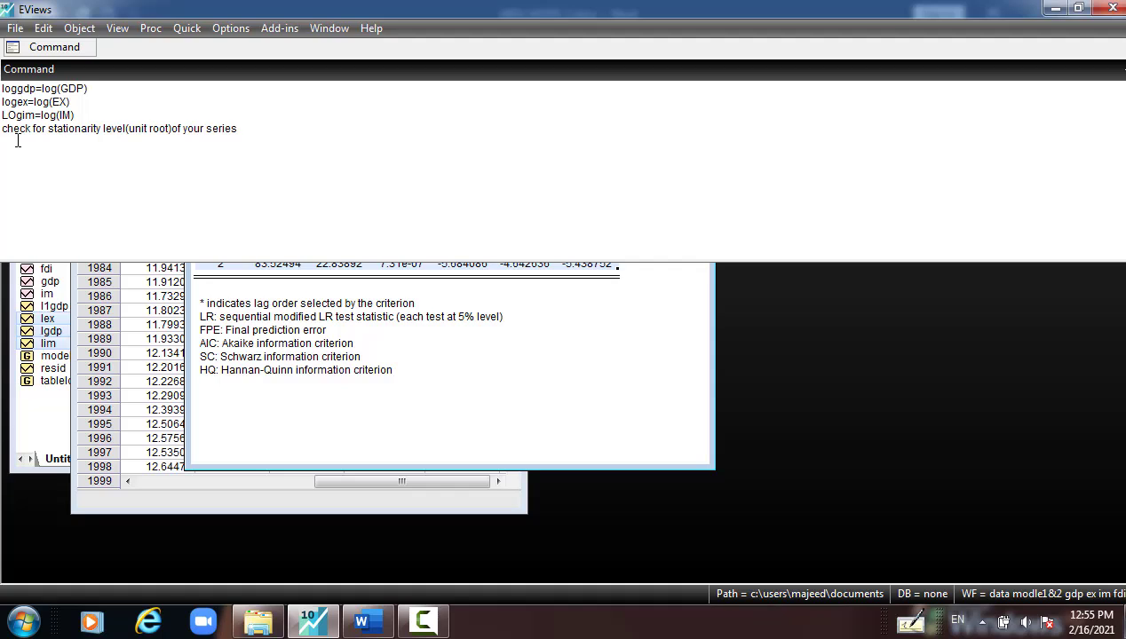
type("t")
key("BackSpace")
type("...the data")
type("are stationary t")
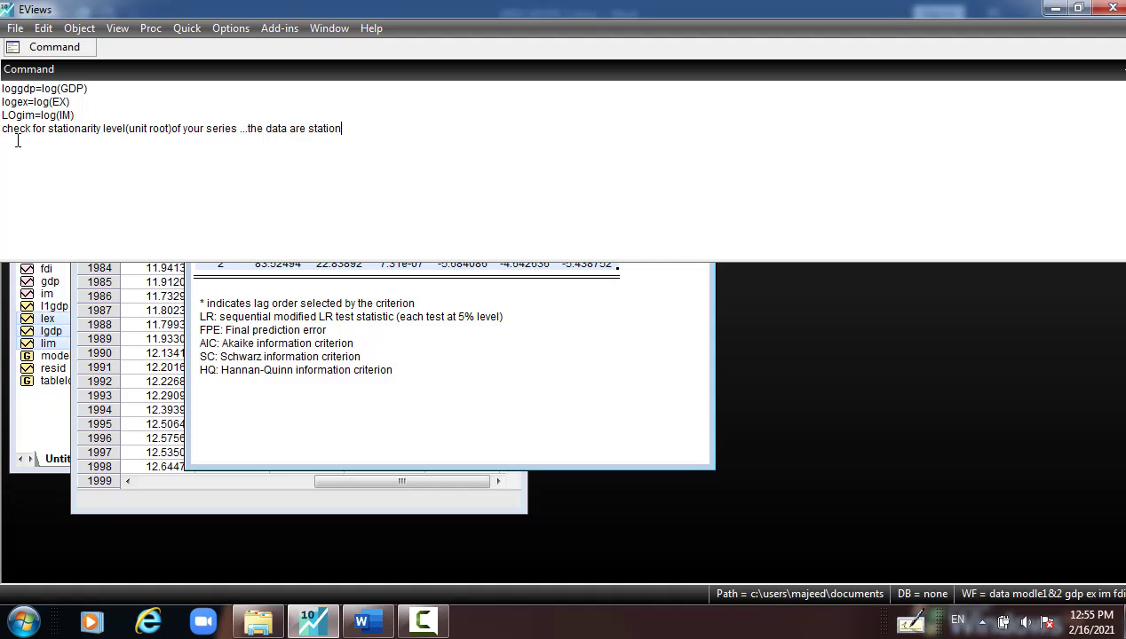
type("o fullfil the a")
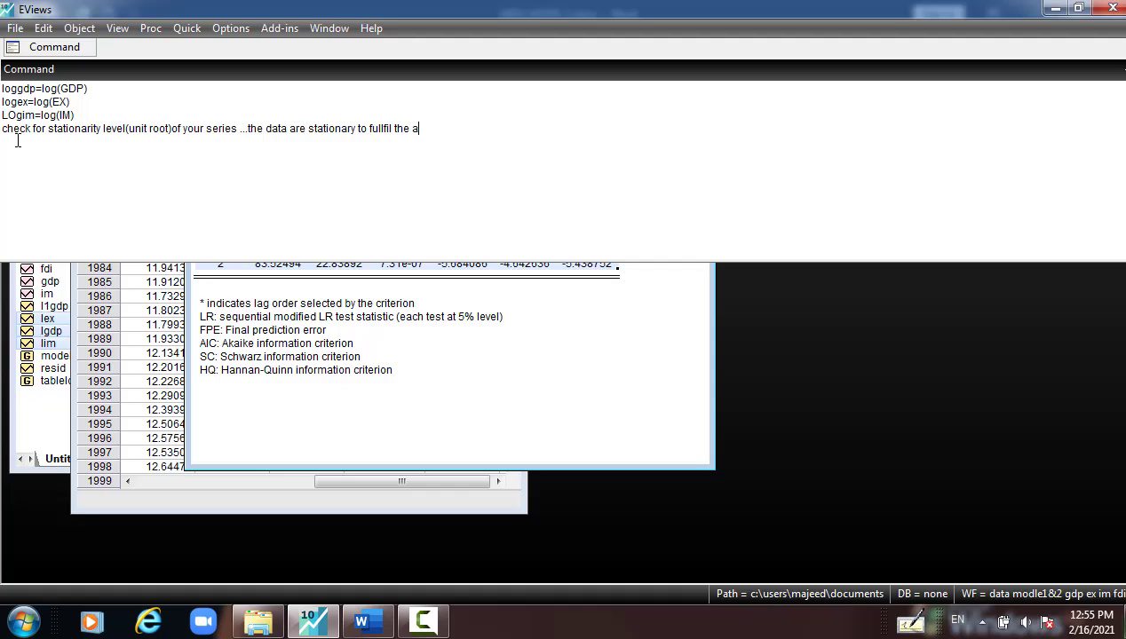
type("ssumption of ARD")
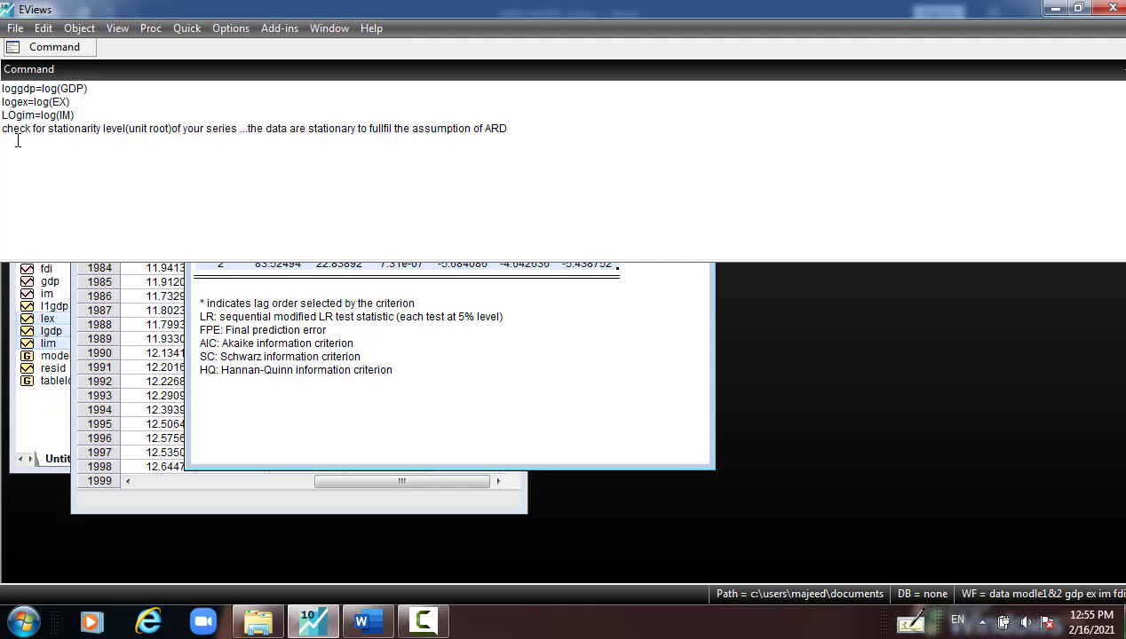
type("L biund test Model.")
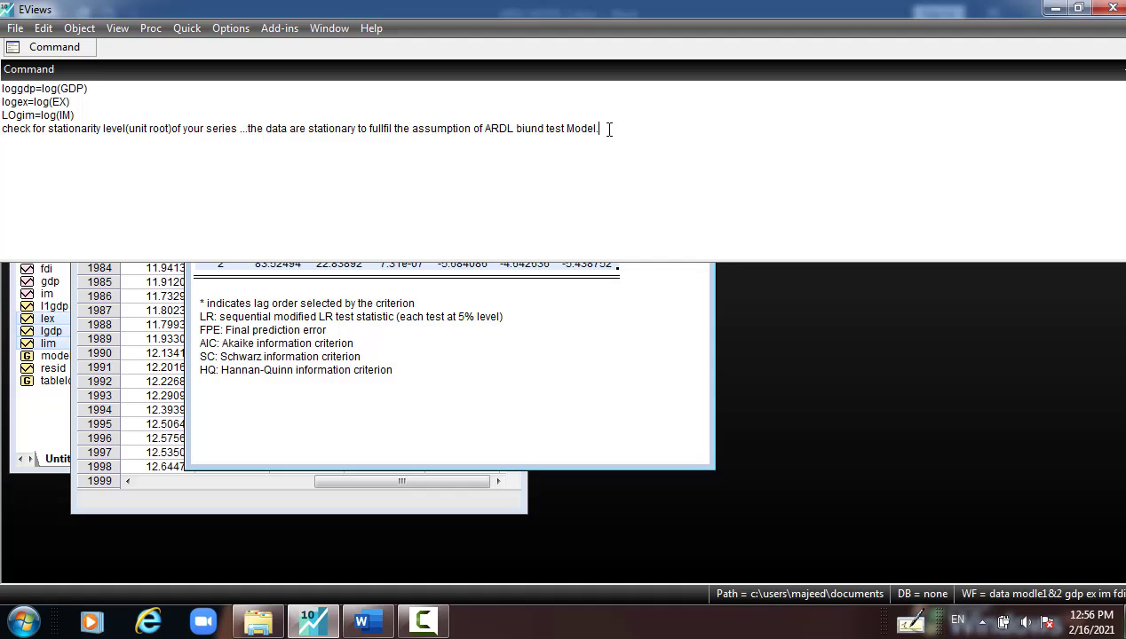
key("Return")
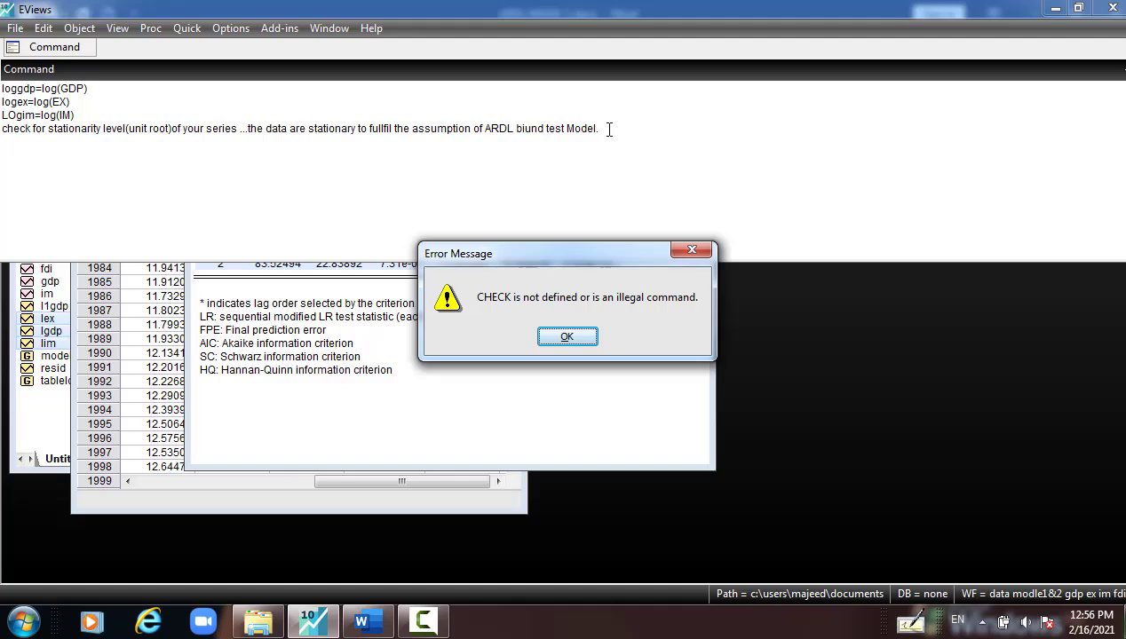
left_click(575, 335)
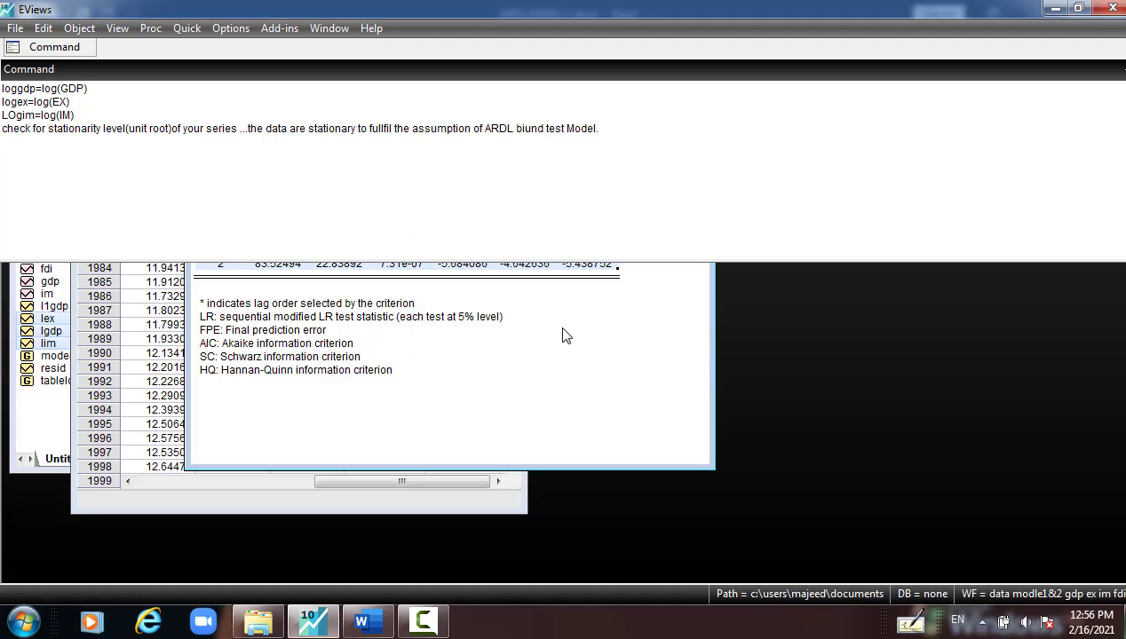
Add a note line "ADF test for unit root: Test unit root at level with three options.....with intercept....with intercept and Trend ...with None....".
type("ADF")
type("test for unit root")
type(": Test")
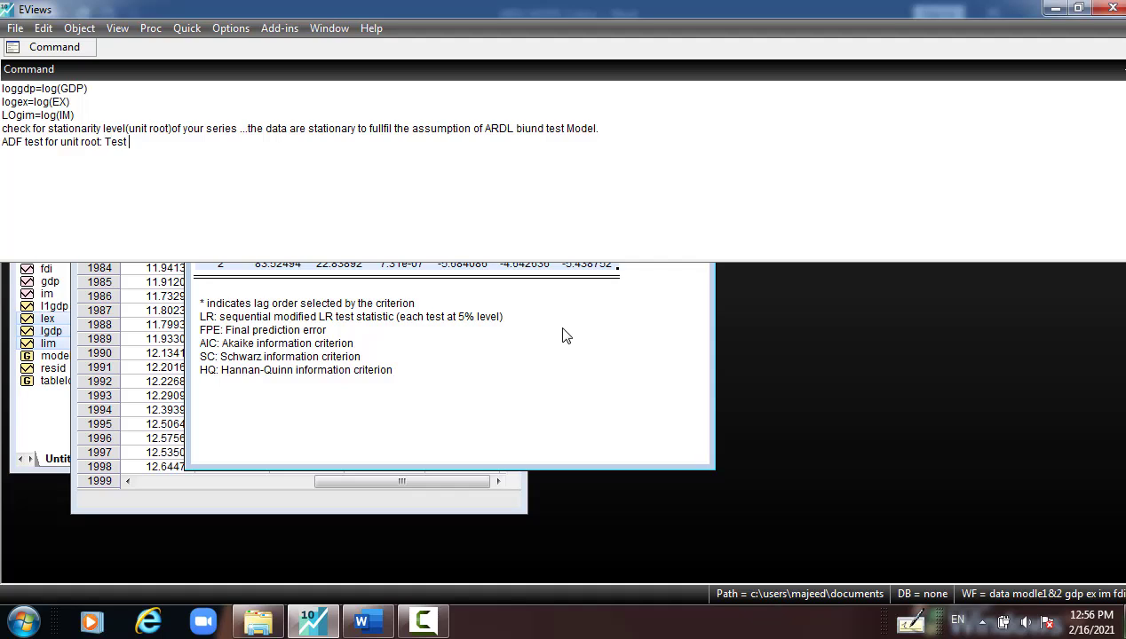
type(" unit root at level")
type("with")
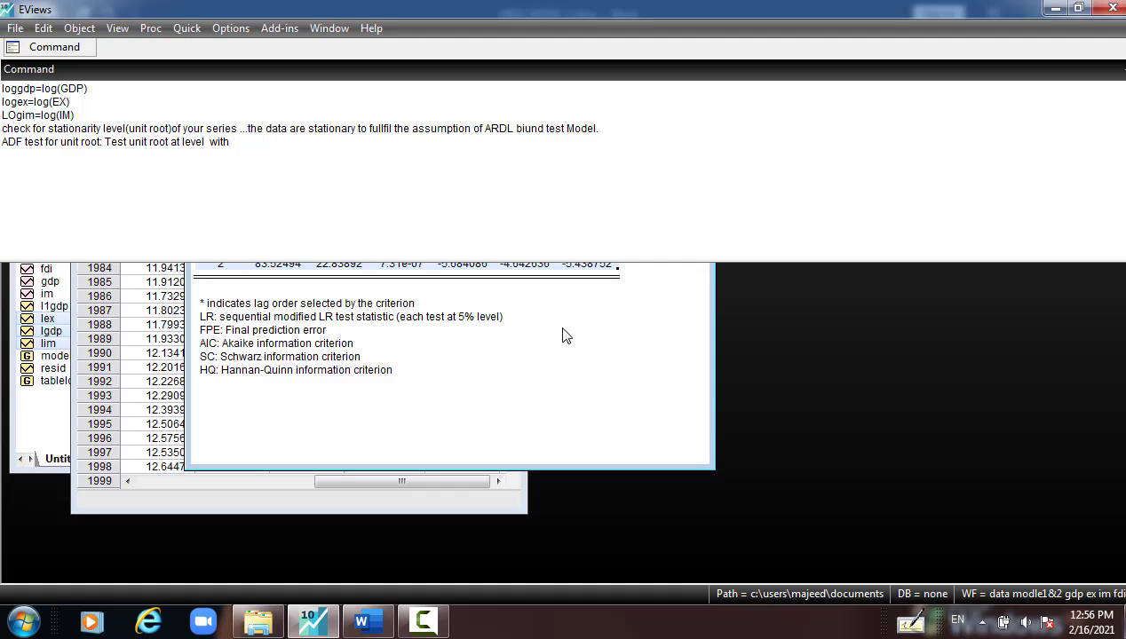
type(" three options.....with interce")
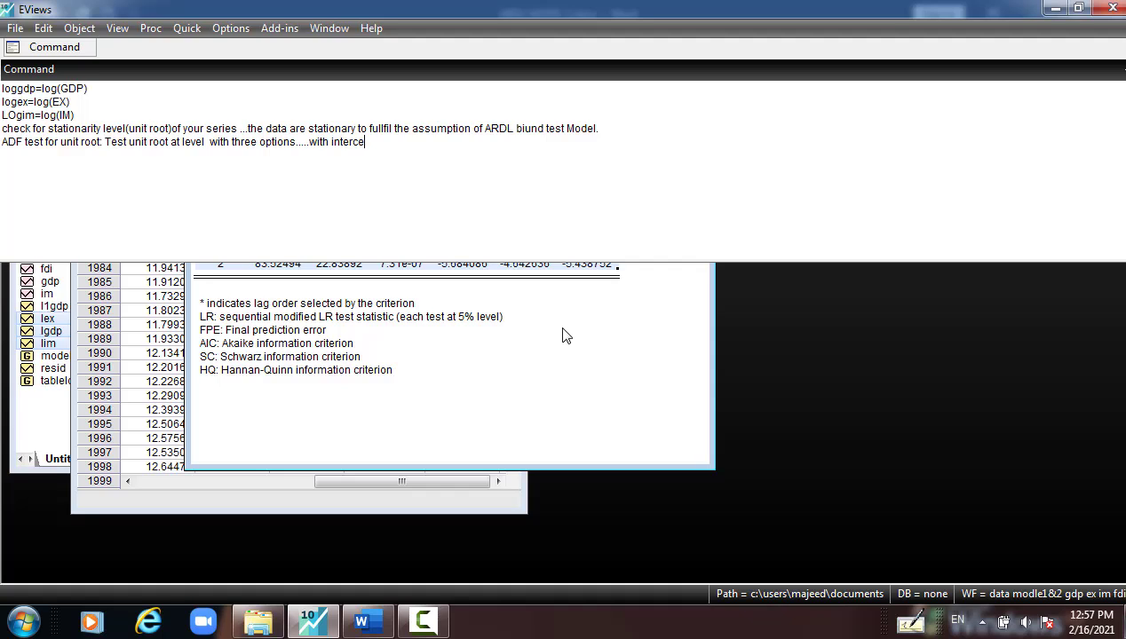
type("pt....with intercept an")
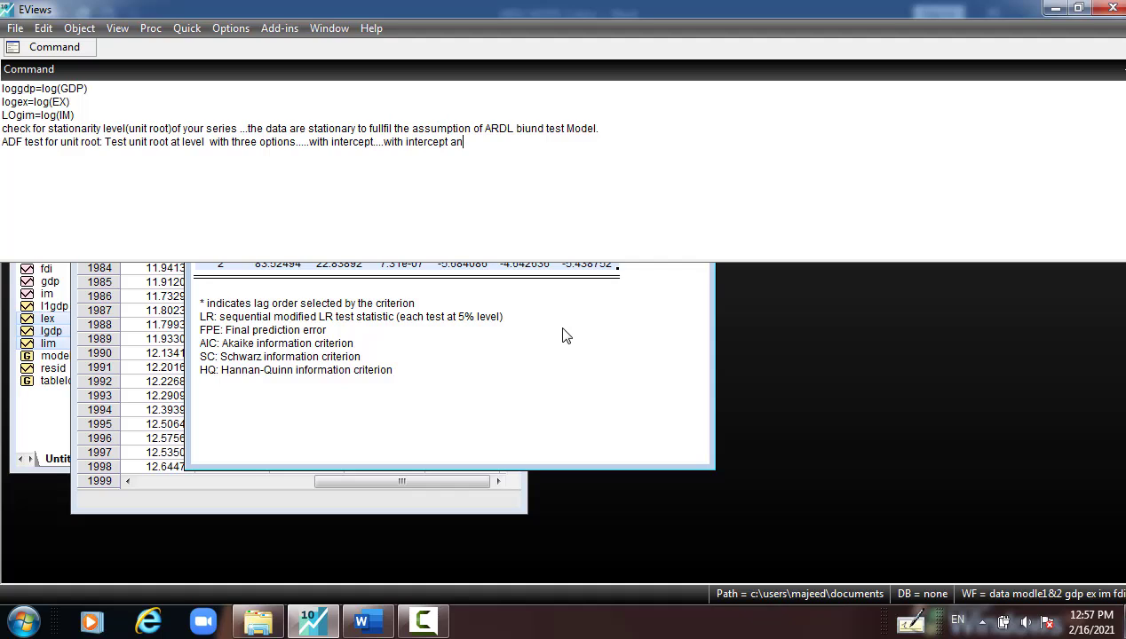
type("d Trend ...with None....s")
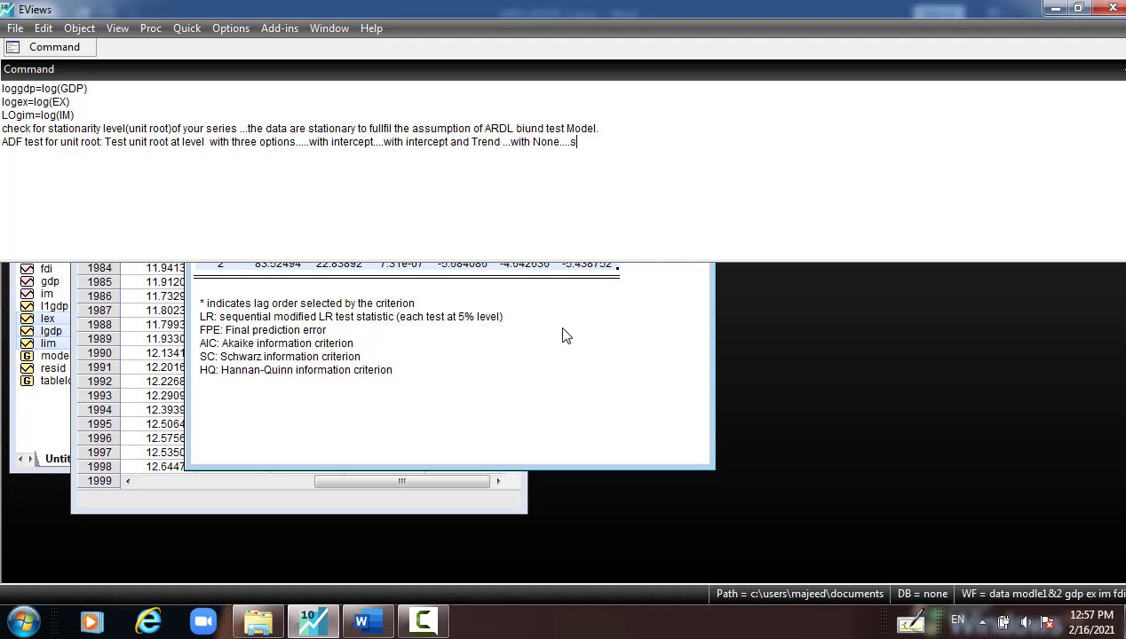
Continue the ADF note with "so the same we are going to test for the 1st difference with the three options above.".
type("o the same we are goi")
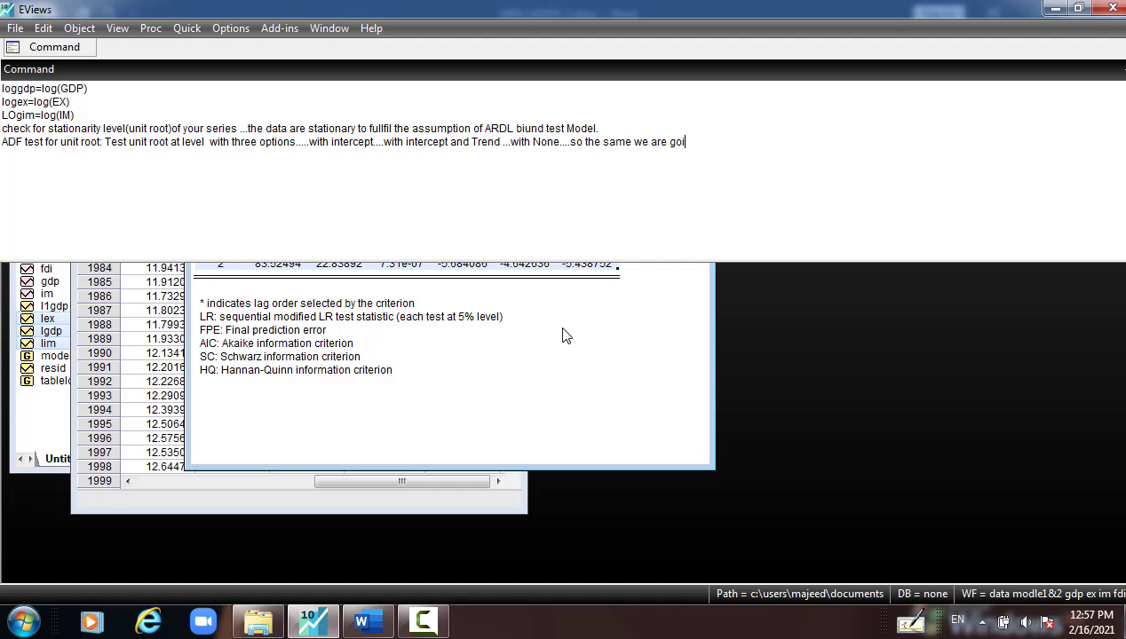
type("ng to test for the 1st diff")
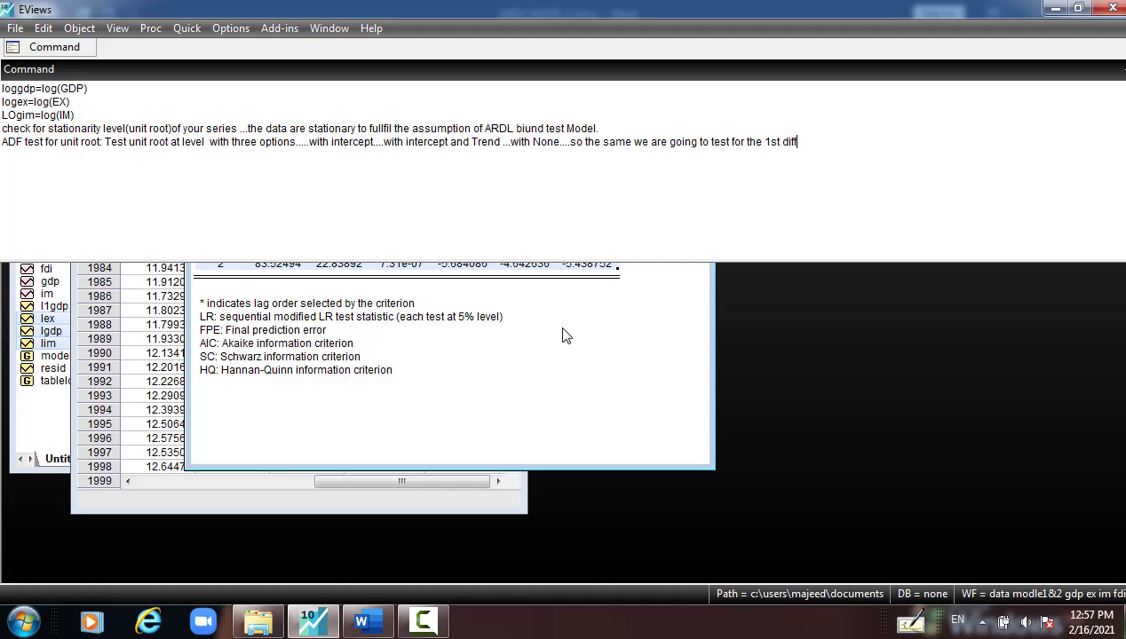
type("erence with the three op")
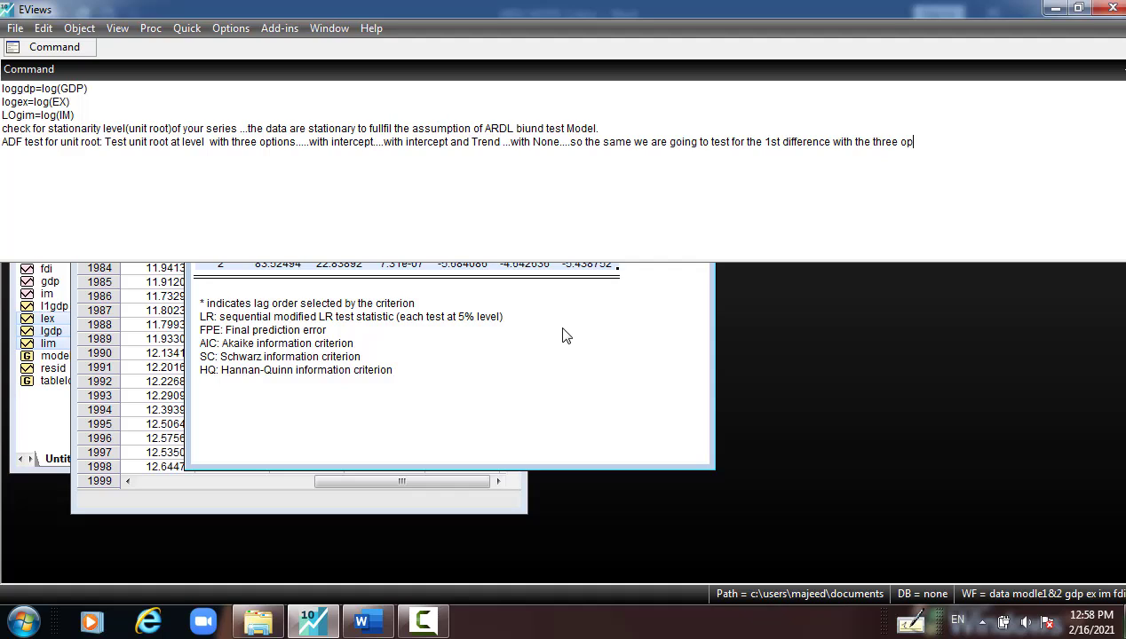
type("to")
type("ions above.")
Minimize the VAR lag order results window and highlight the LGDP values from 1977 to 1996 in the group.
left_click(315, 626)
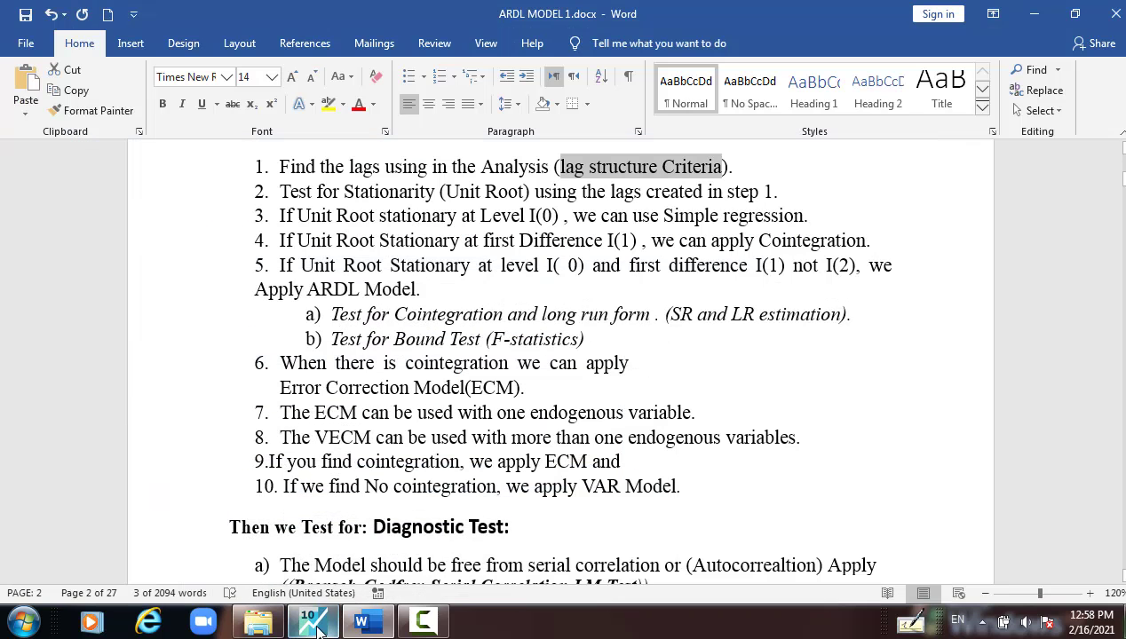
left_click(313, 624)
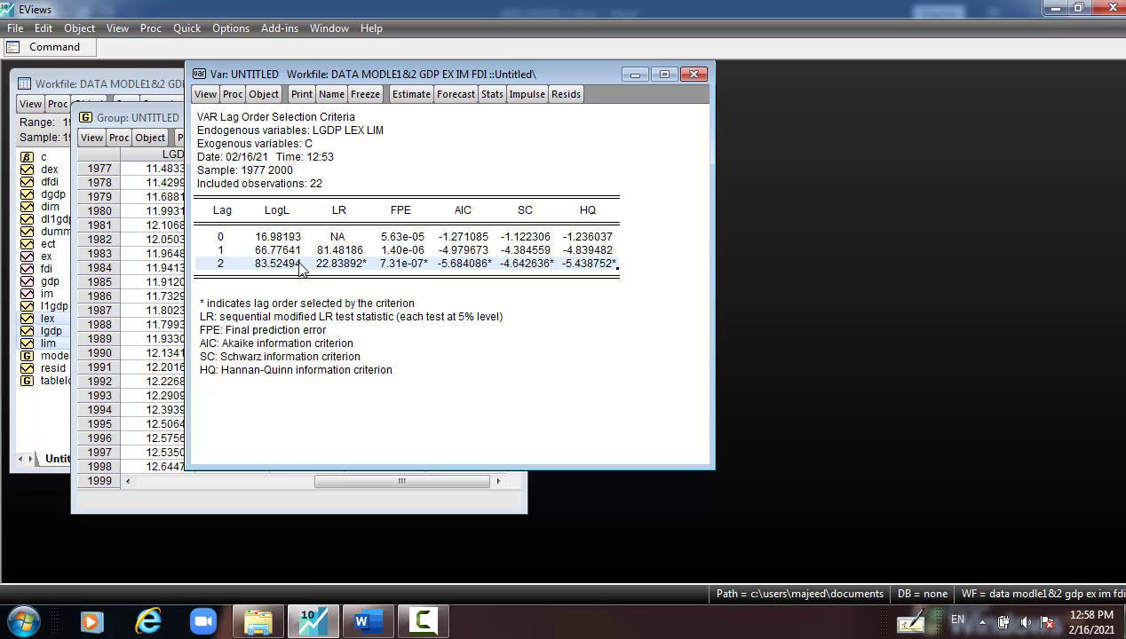
left_click(635, 75)
left_click(189, 30)
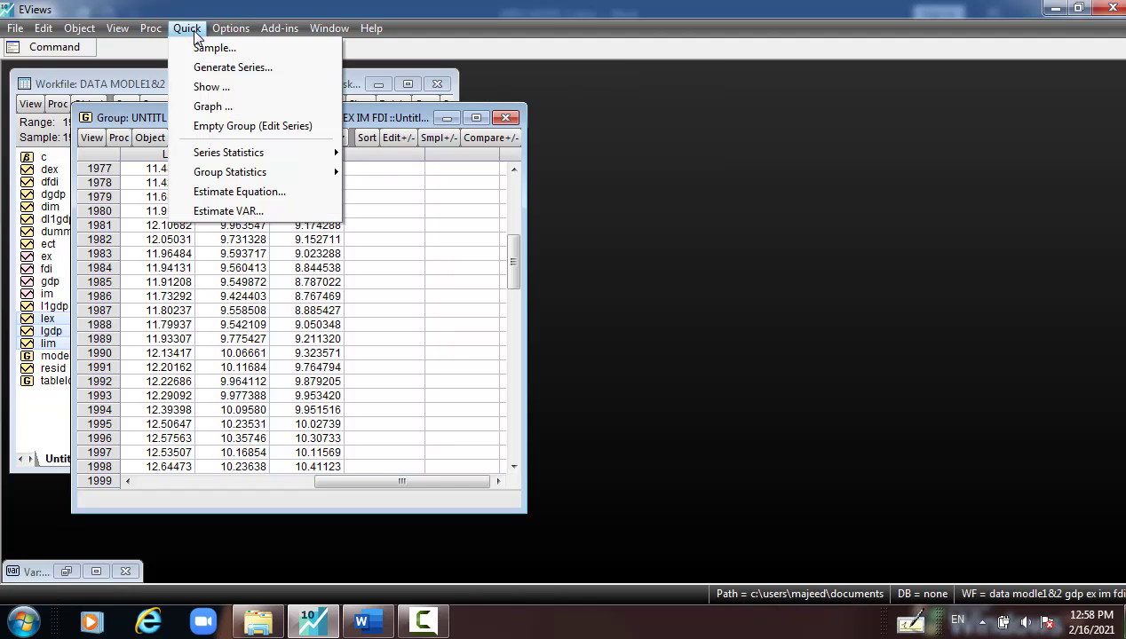
left_click(189, 255)
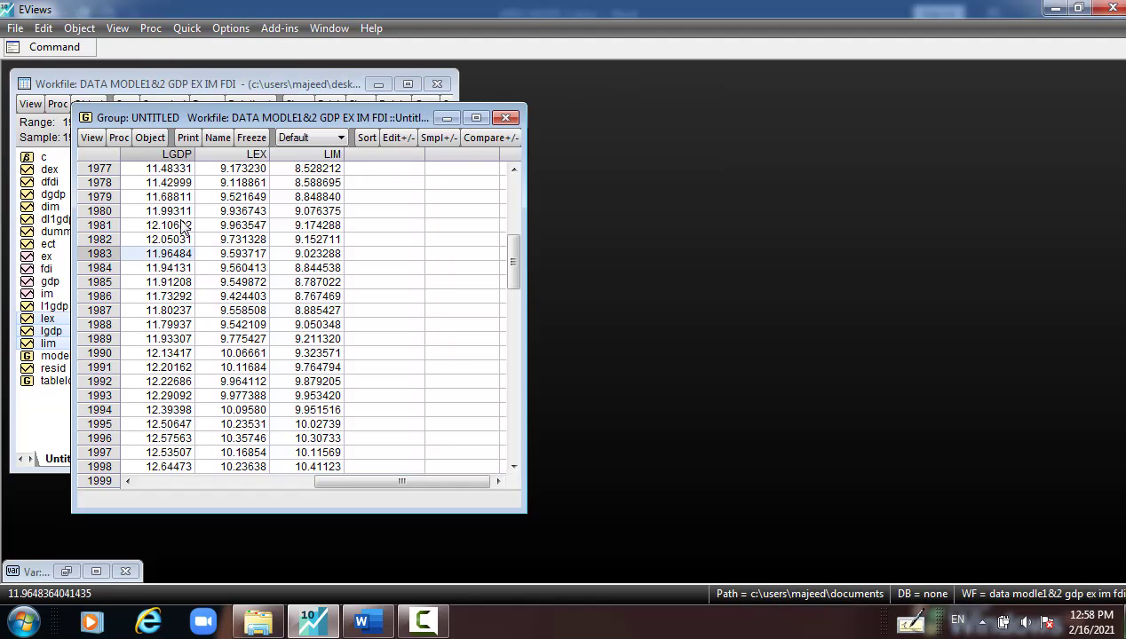
left_click_drag(173, 168, 164, 439)
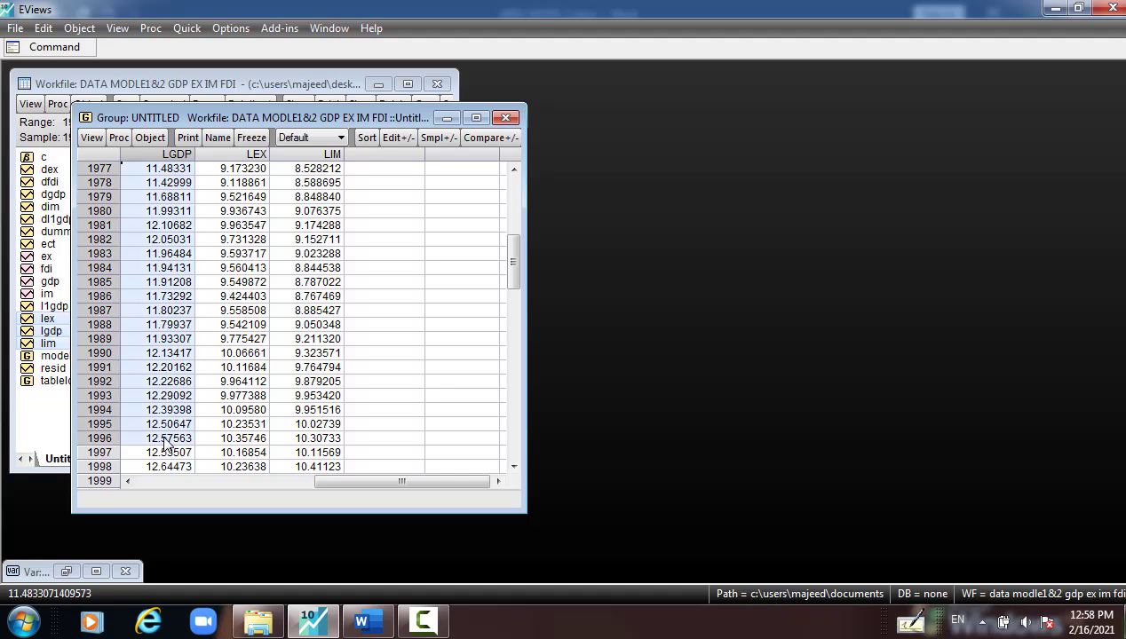
Open the unit root test settings for the series lgdp.
left_click(186, 30)
mouse_move(229, 156)
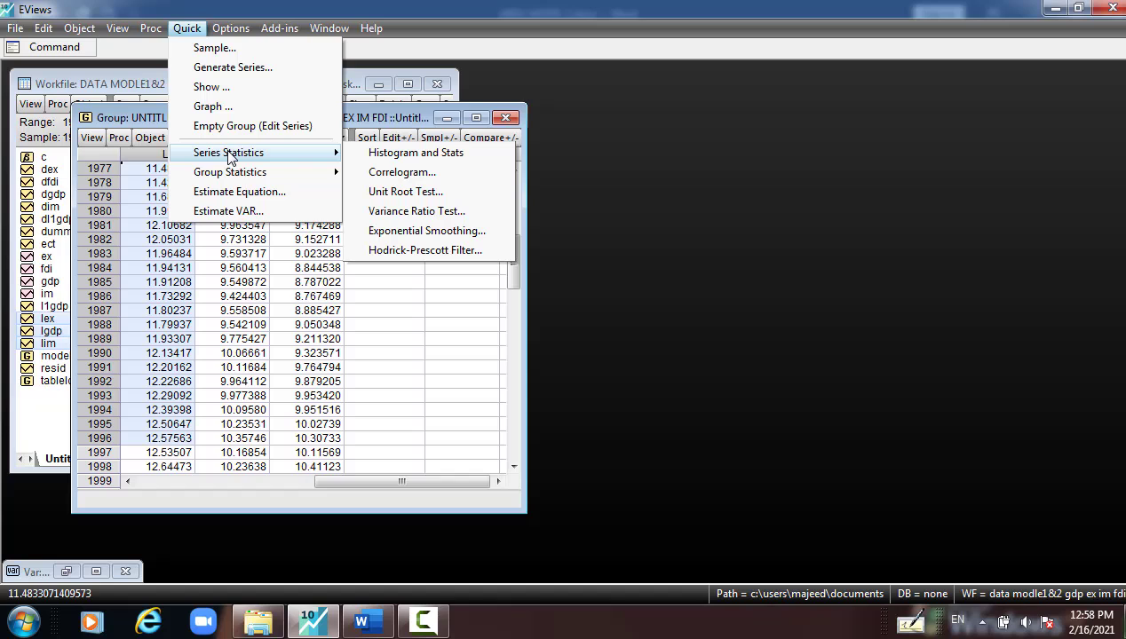
left_click(377, 191)
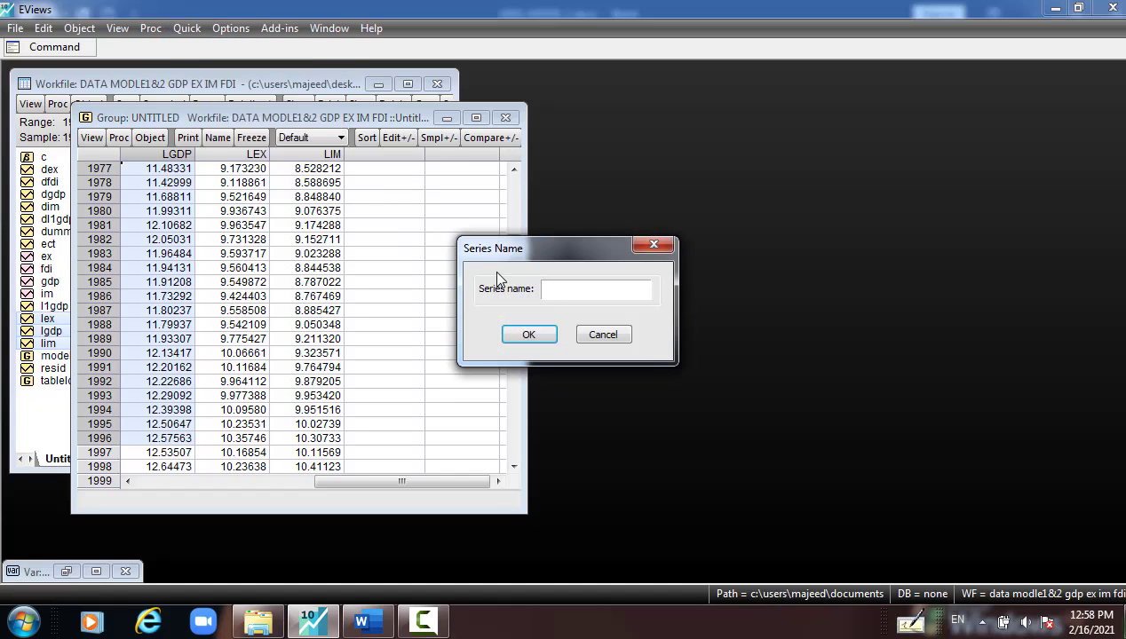
type("lgdp")
left_click(532, 334)
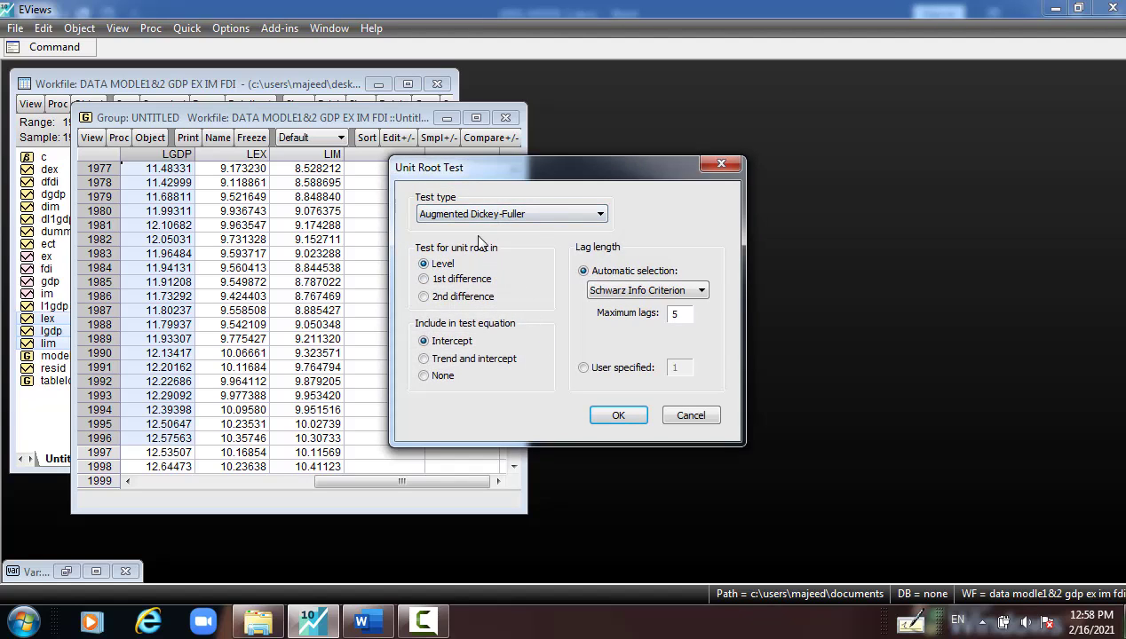
Run the Augmented Dickey-Fuller test on lgdp at level with intercept, using the Schwarz Info Criterion and maximum lags 2.
left_click(601, 215)
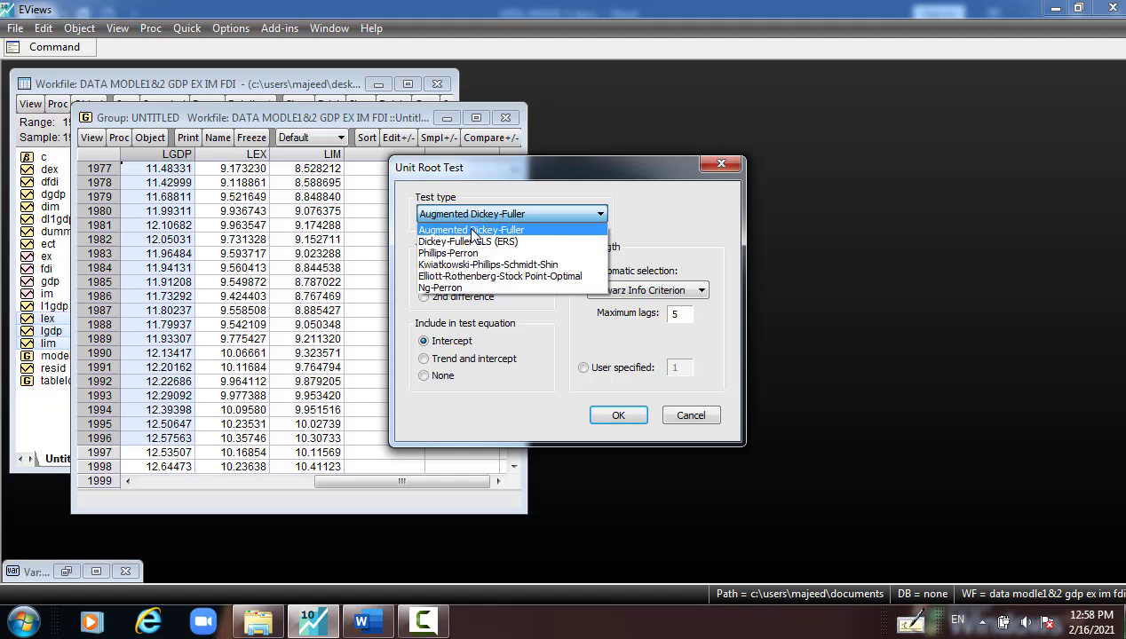
left_click(471, 229)
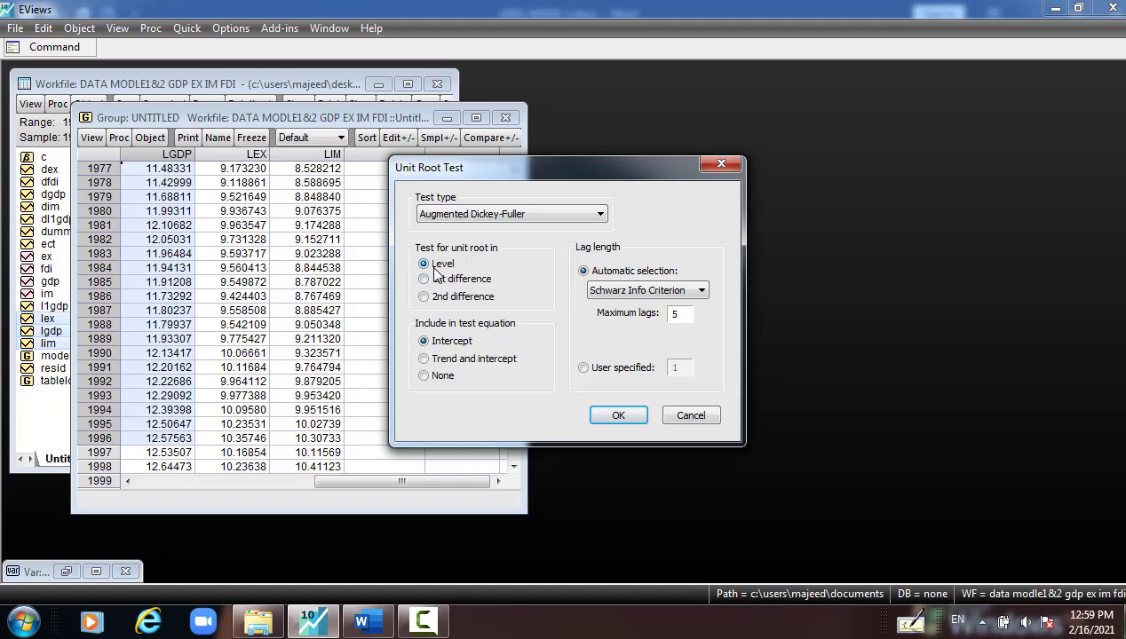
left_click(621, 293)
double_click(674, 315)
type("2")
left_click(627, 414)
Compare the LGDP test's t-statistic and probability with the critical values at the 1%, 5% and 10% levels.
left_click(536, 220)
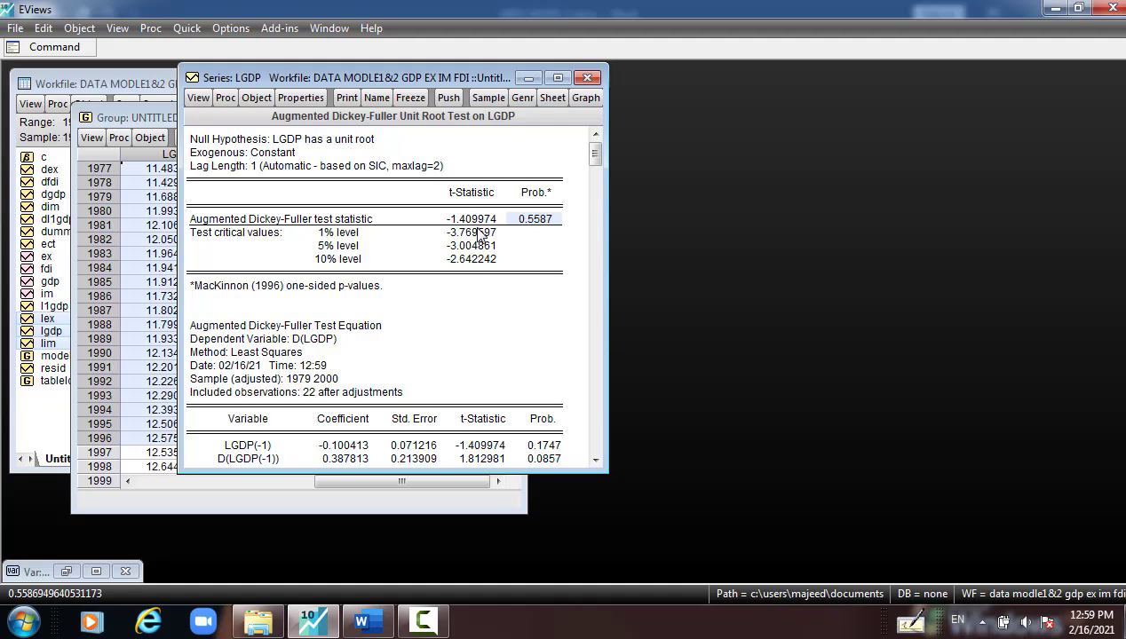
left_click_drag(475, 232, 470, 260)
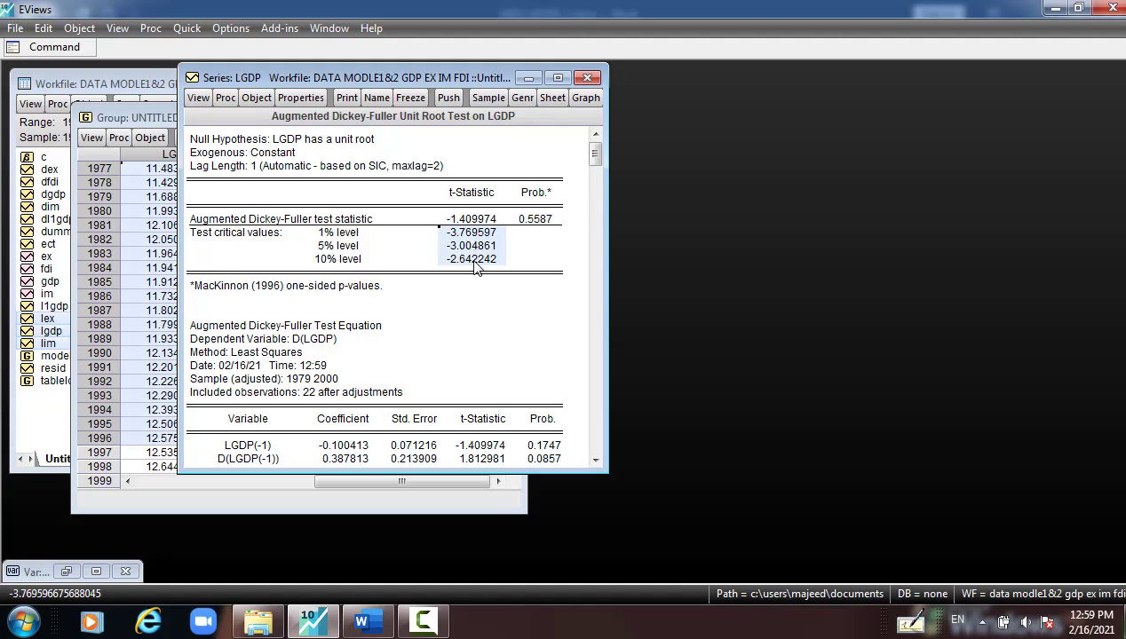
left_click(345, 234)
left_click_drag(347, 246, 348, 259)
left_click(350, 259)
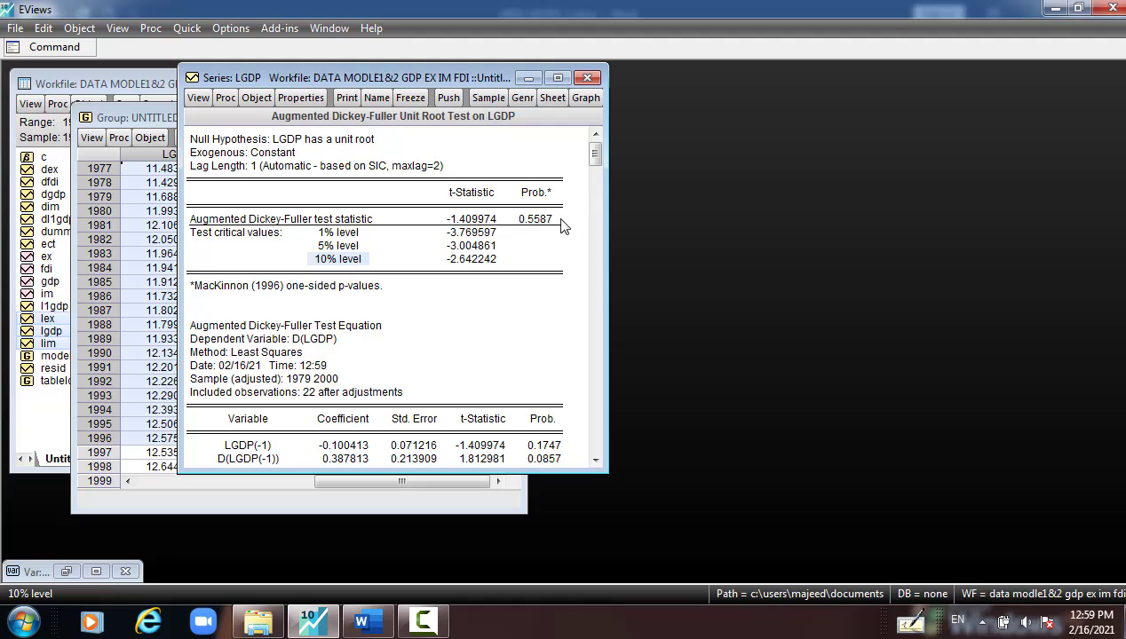
left_click(531, 222)
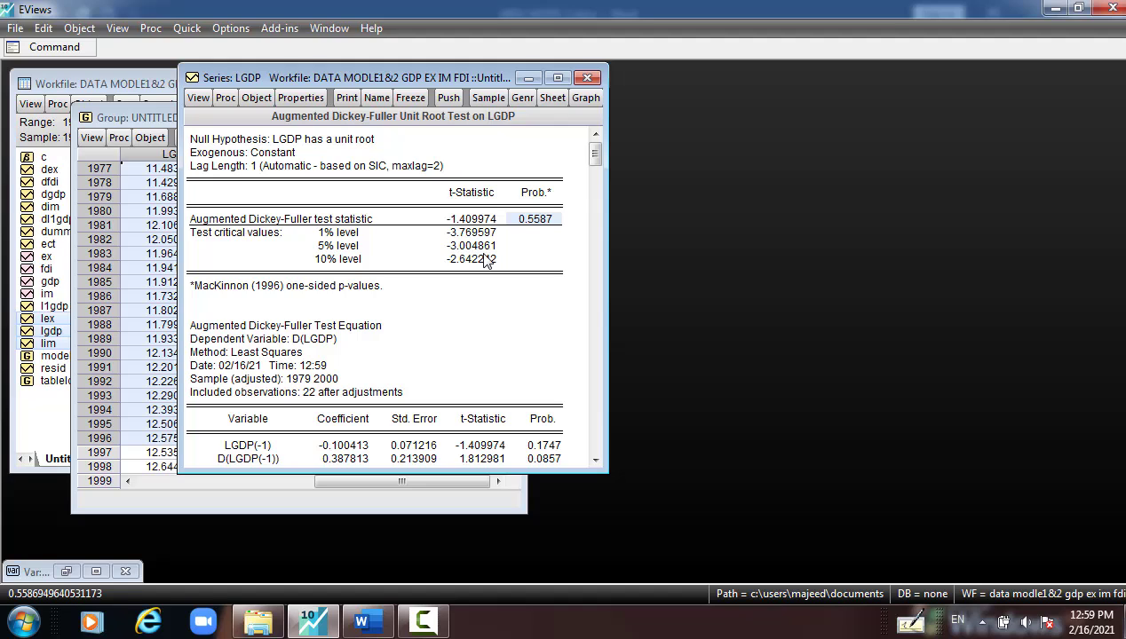
Rerun the Augmented Dickey-Fuller test on LGDP at level with trend and intercept, and check its probability.
left_click(199, 99)
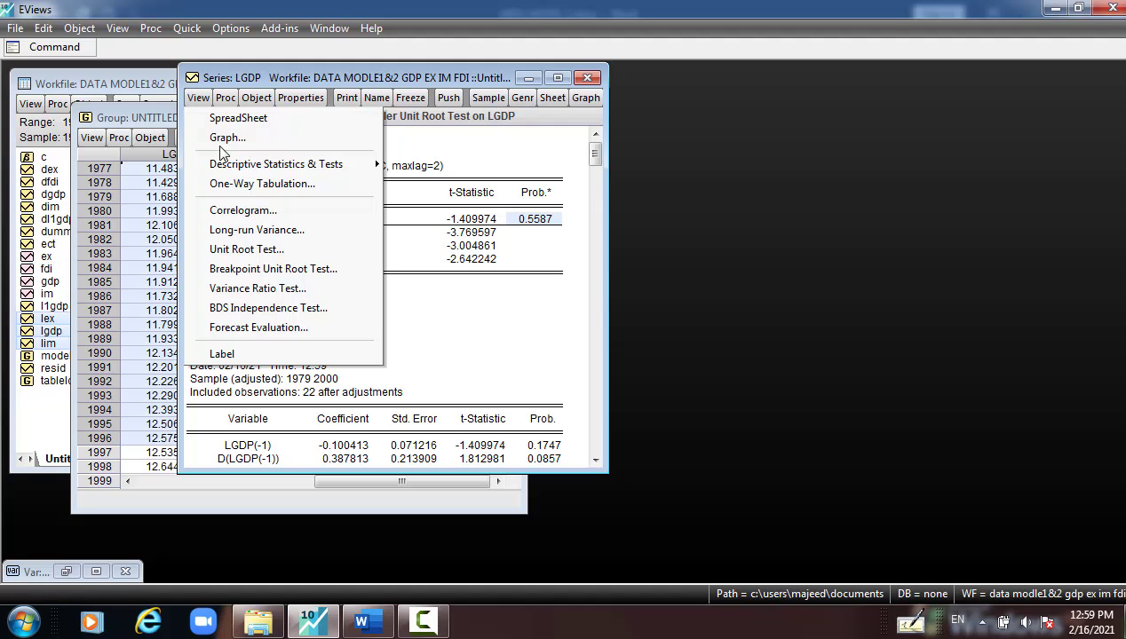
left_click(254, 250)
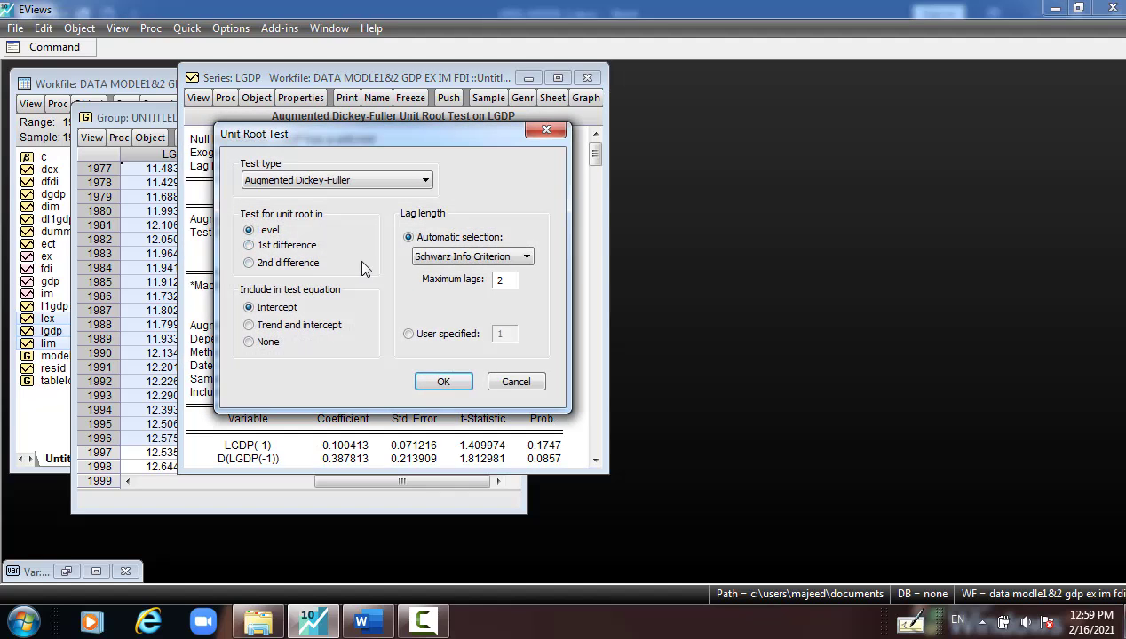
left_click(274, 329)
left_click(446, 382)
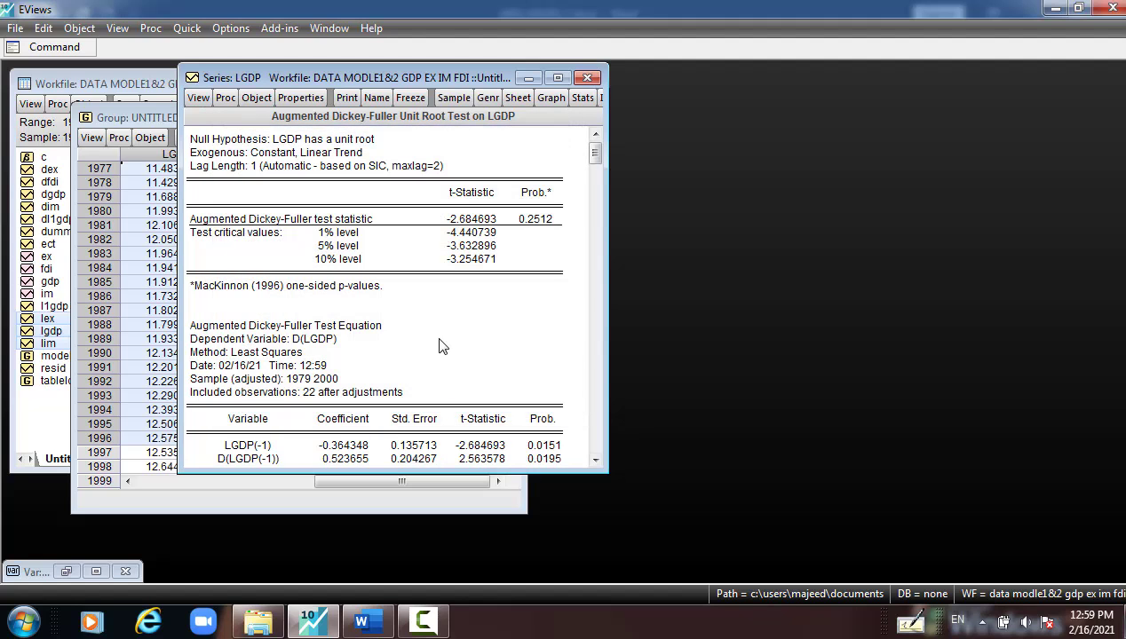
left_click(537, 219)
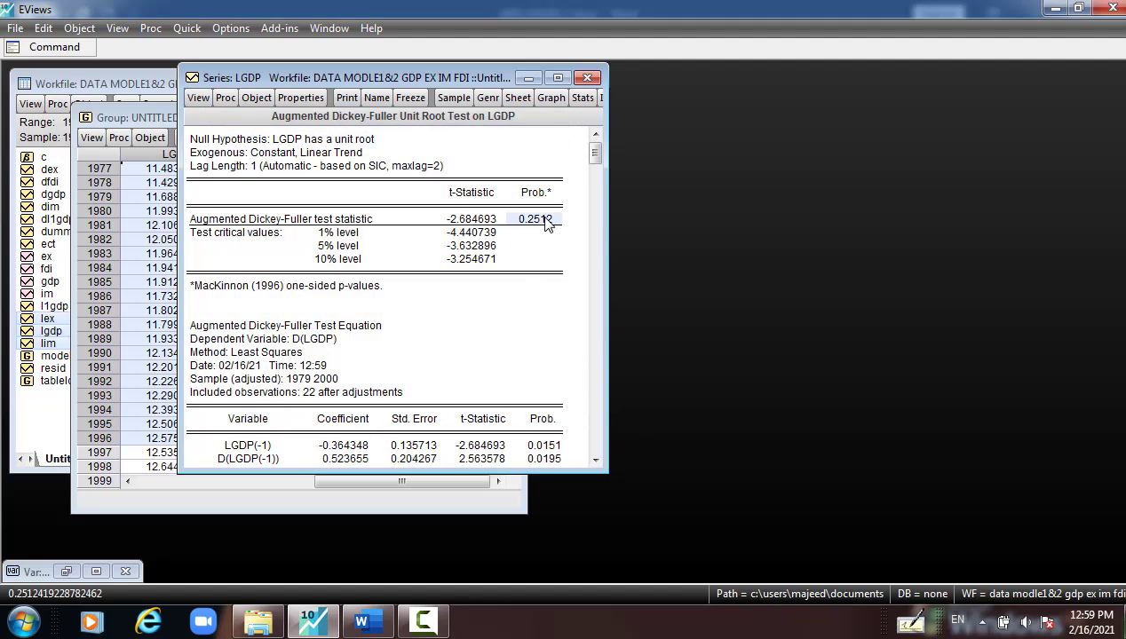
Compare the LGDP test's t-statistic with its critical values, and rerun the level test with neither trend nor intercept to check its probability.
left_click(471, 219)
left_click_drag(470, 234, 471, 261)
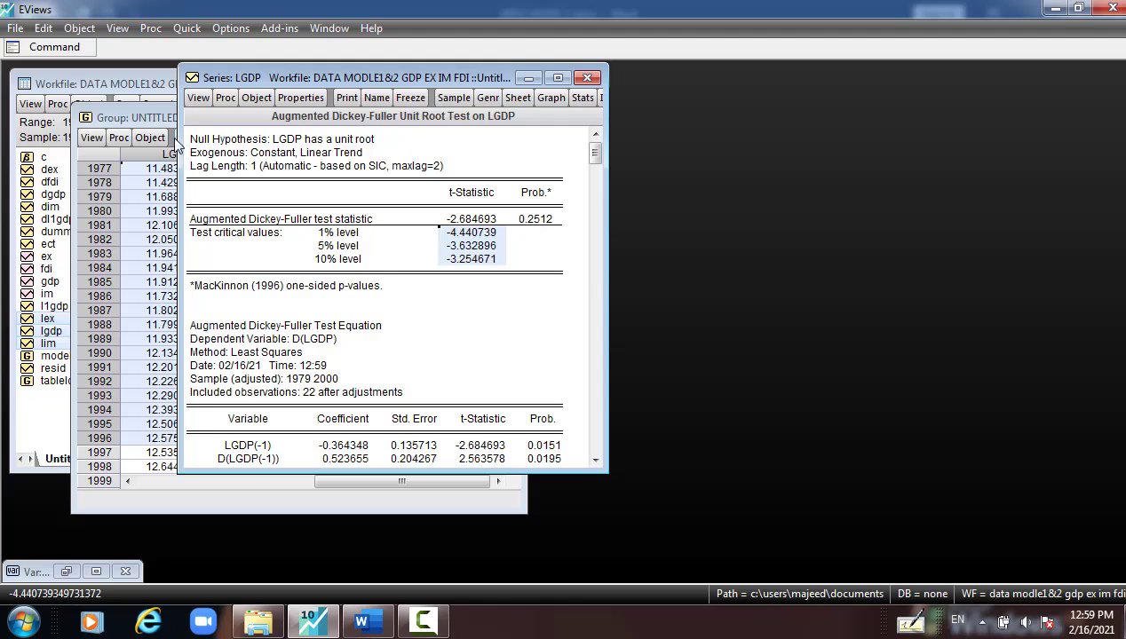
left_click(197, 98)
left_click(247, 251)
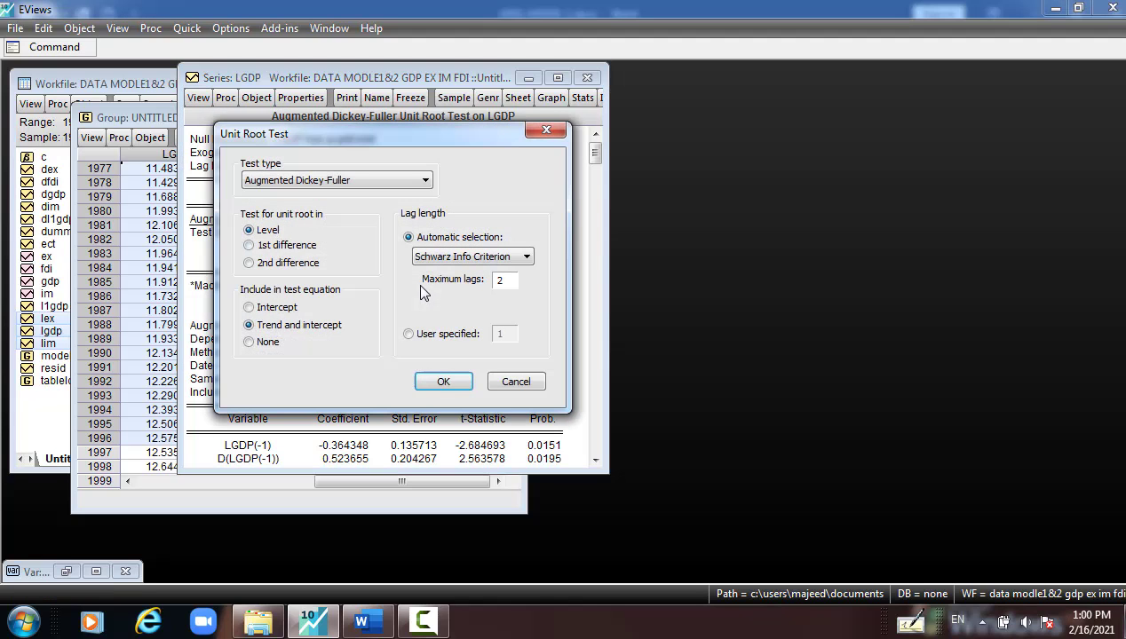
left_click(249, 342)
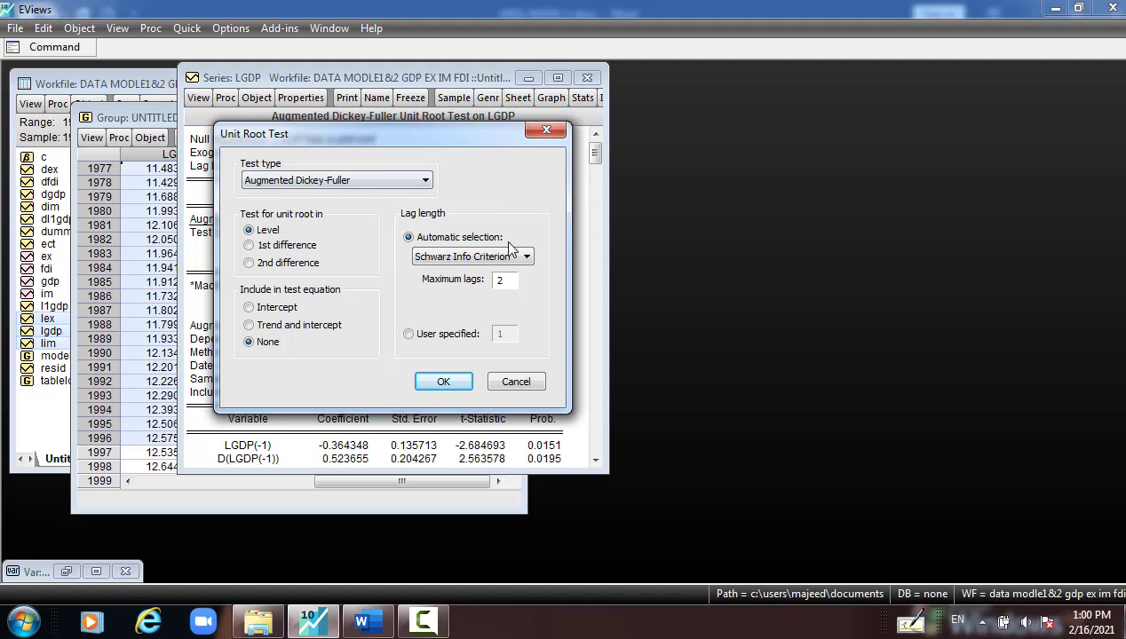
left_click(441, 380)
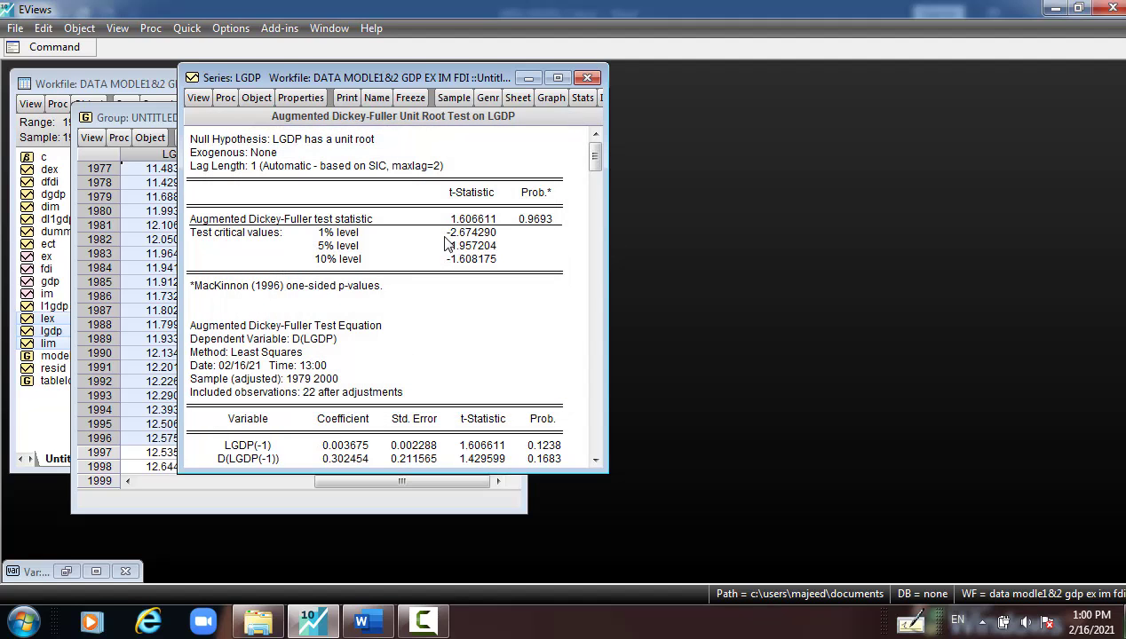
left_click(535, 219)
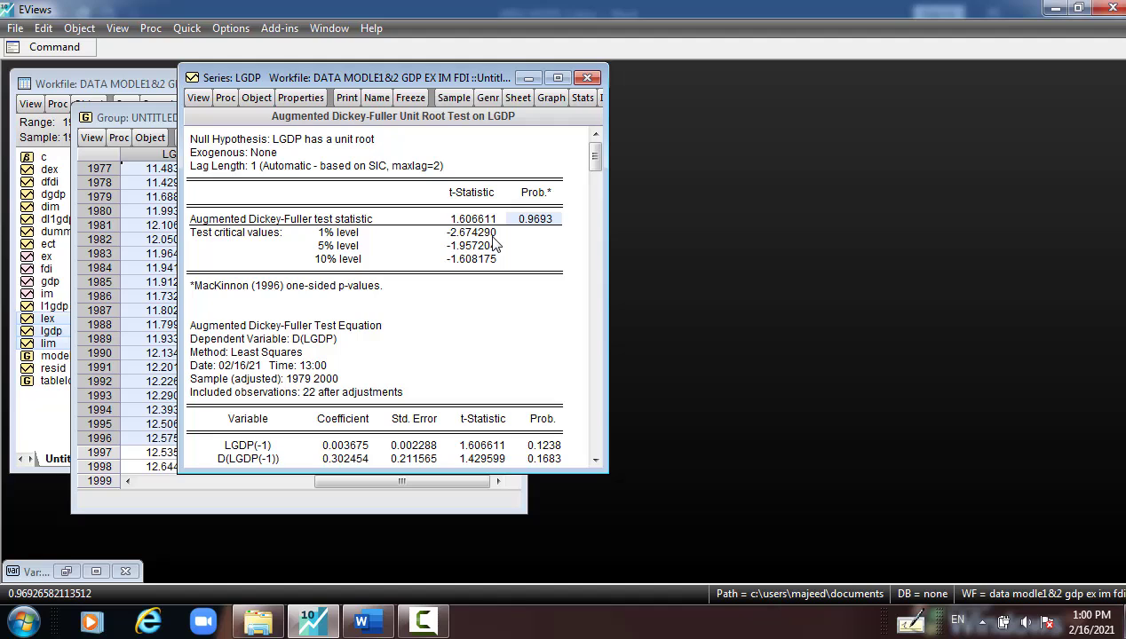
Run the Augmented Dickey-Fuller test on LGDP at 1st difference with intercept, and check its t-statistic against the 5% critical value and its probability.
left_click(198, 100)
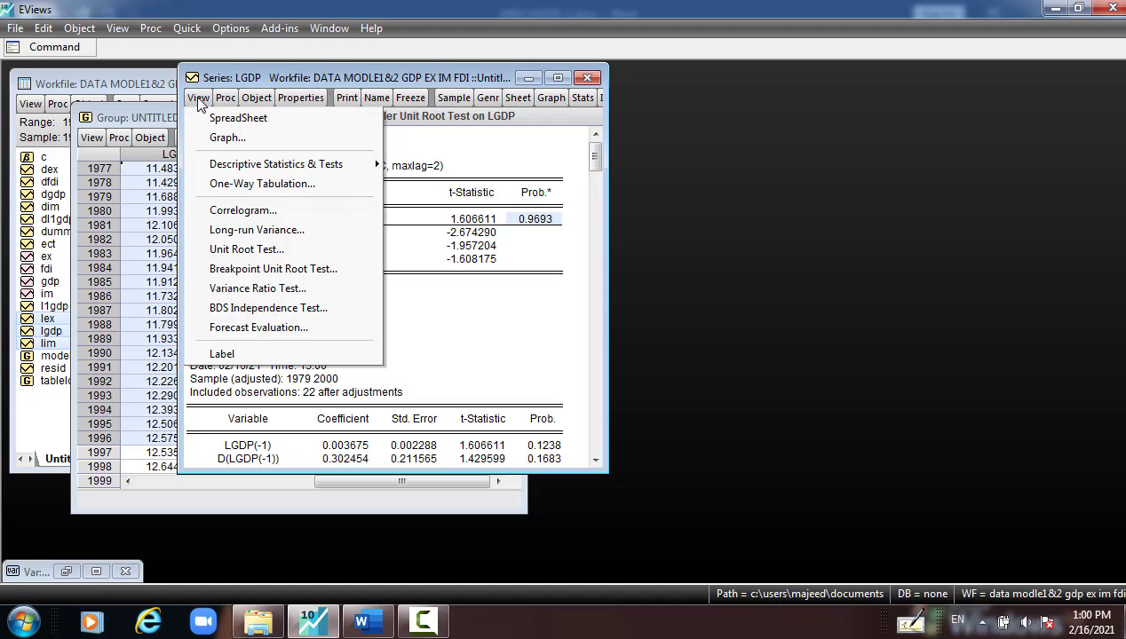
left_click(237, 249)
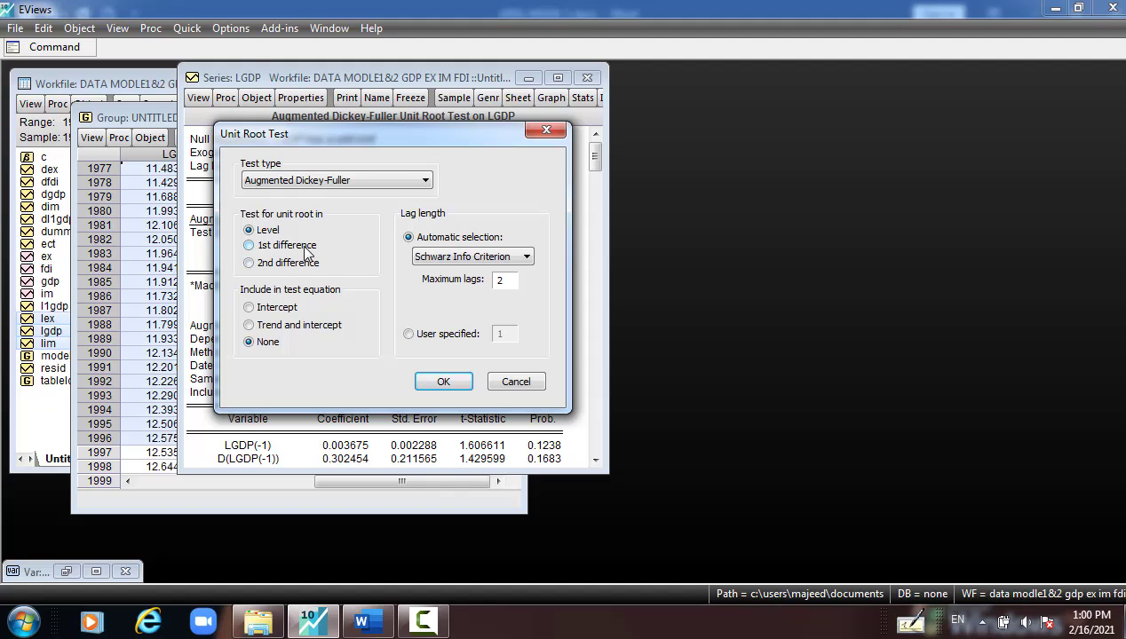
left_click(250, 252)
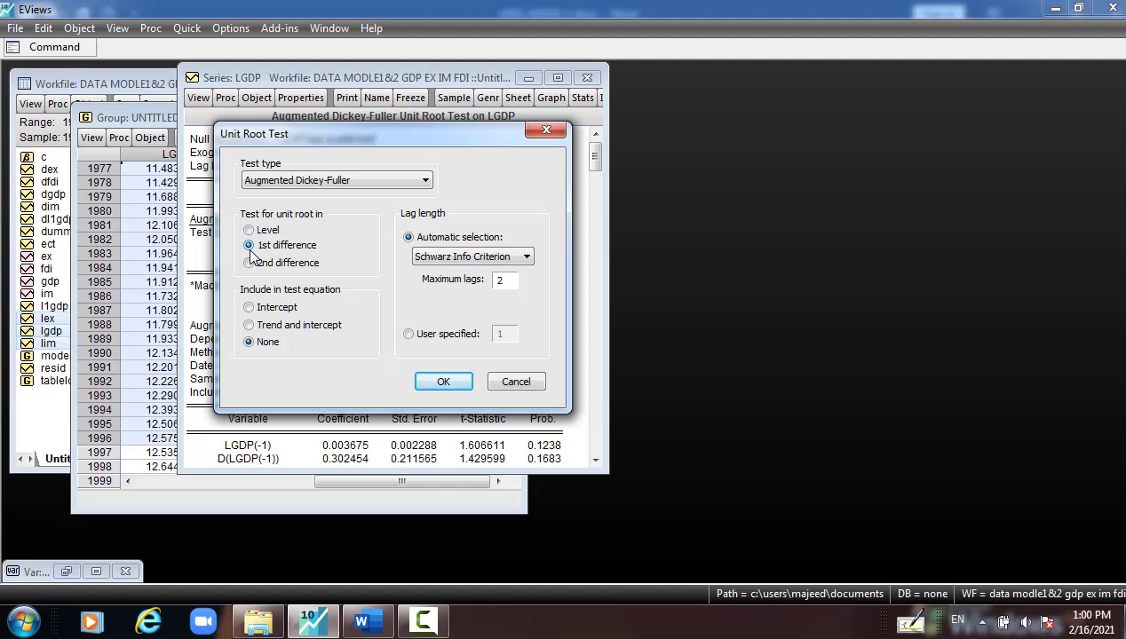
left_click(249, 307)
left_click(440, 381)
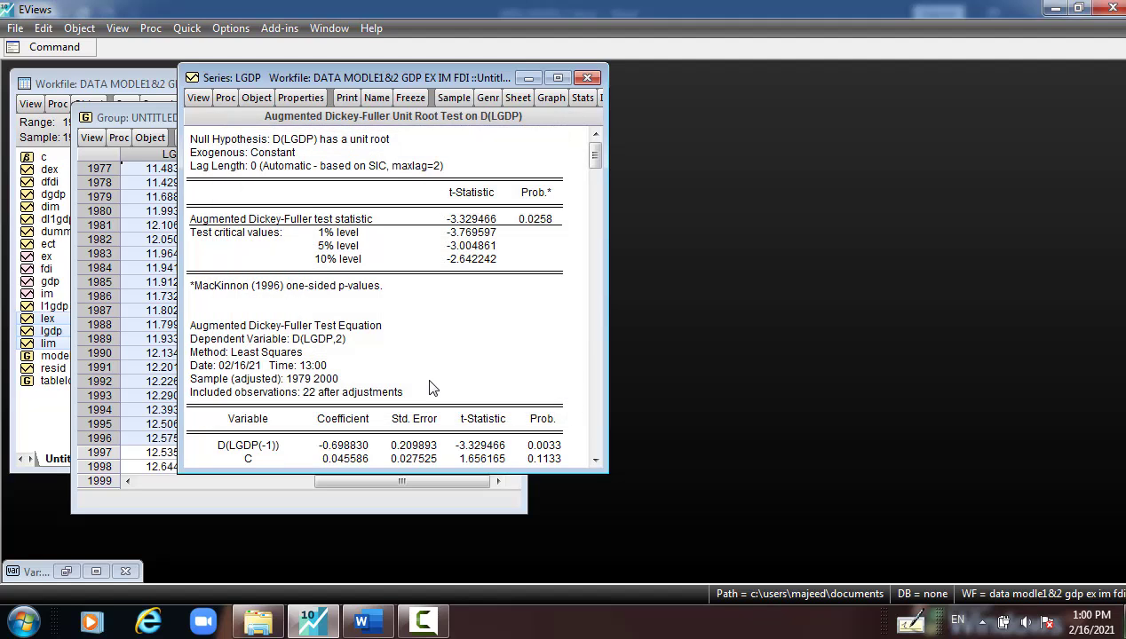
left_click(450, 220)
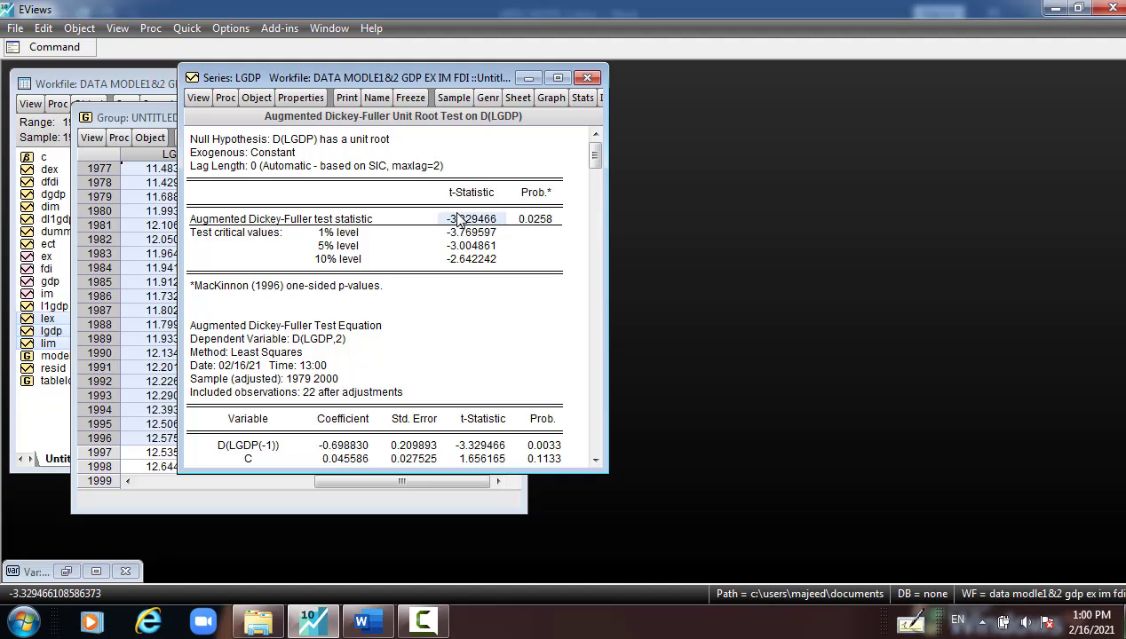
left_click(454, 247)
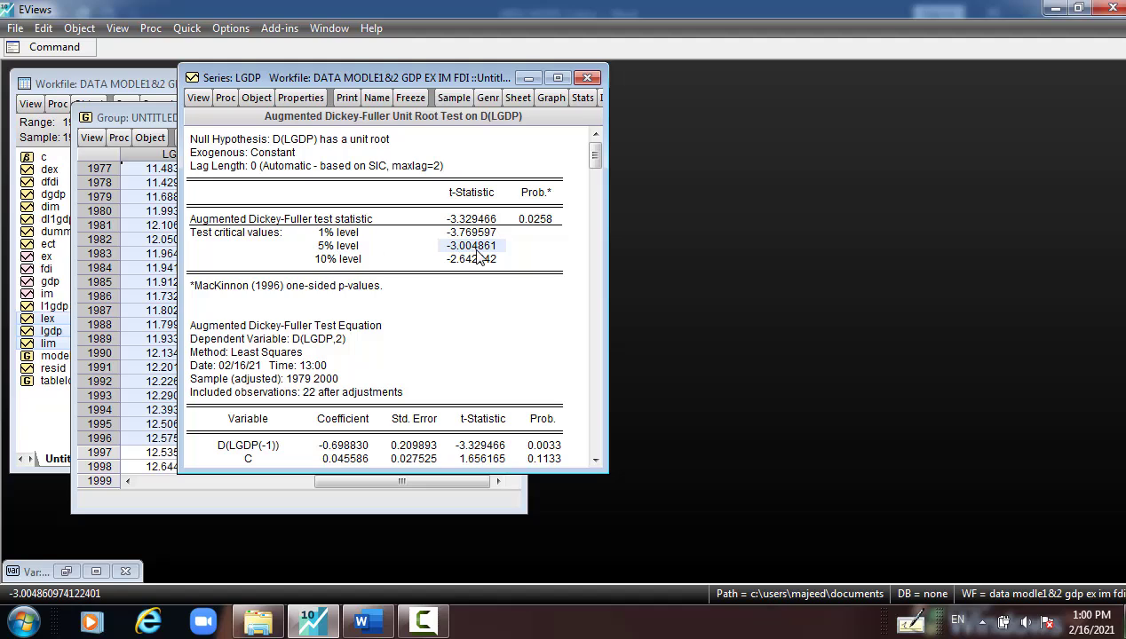
left_click(540, 218)
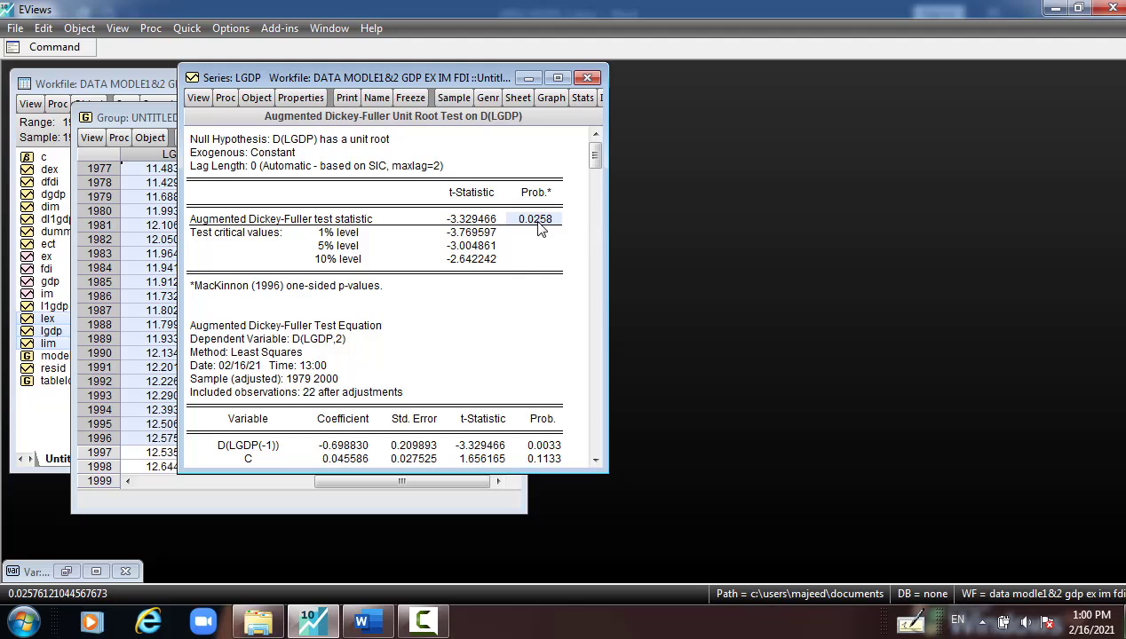
Rerun the Augmented Dickey-Fuller test on LGDP at 1st difference with trend and intercept.
left_click(199, 98)
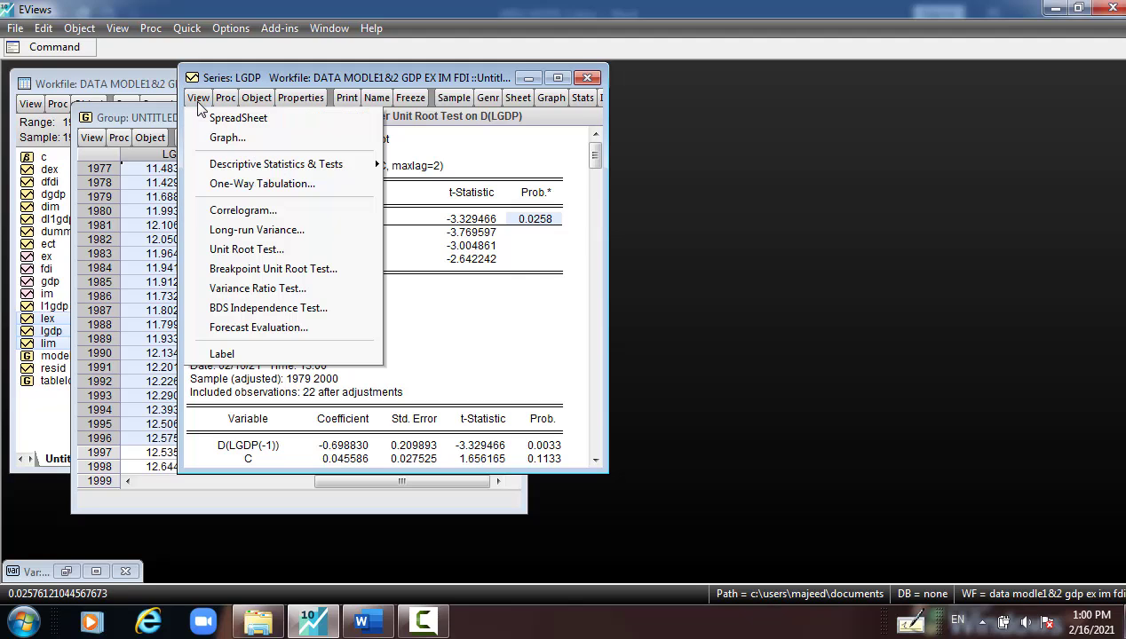
left_click(251, 250)
left_click(263, 326)
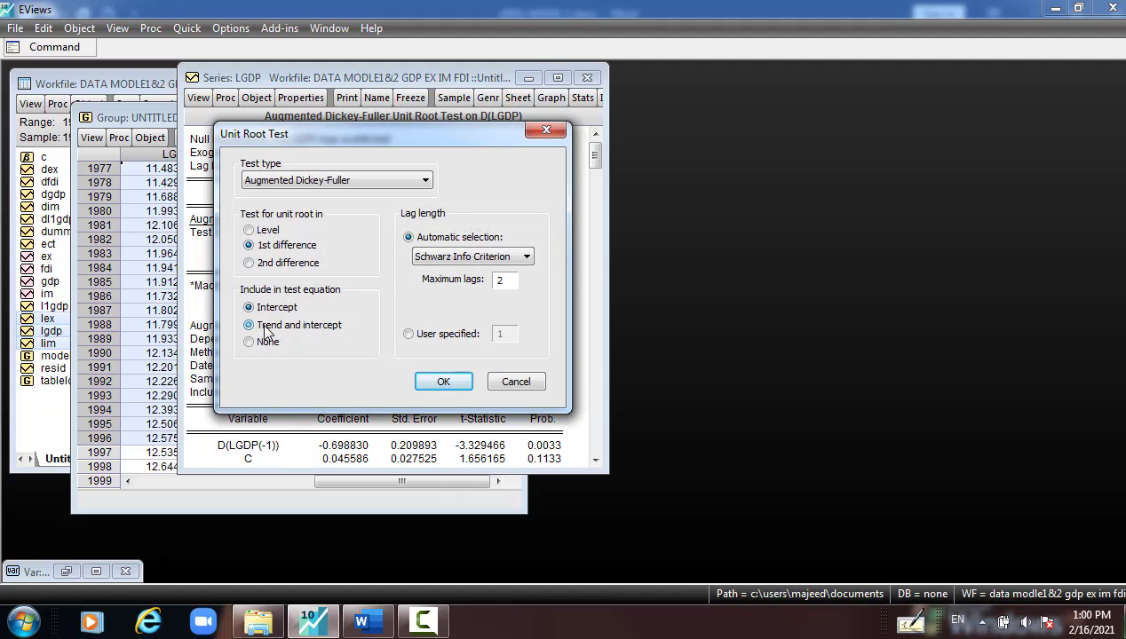
left_click(447, 383)
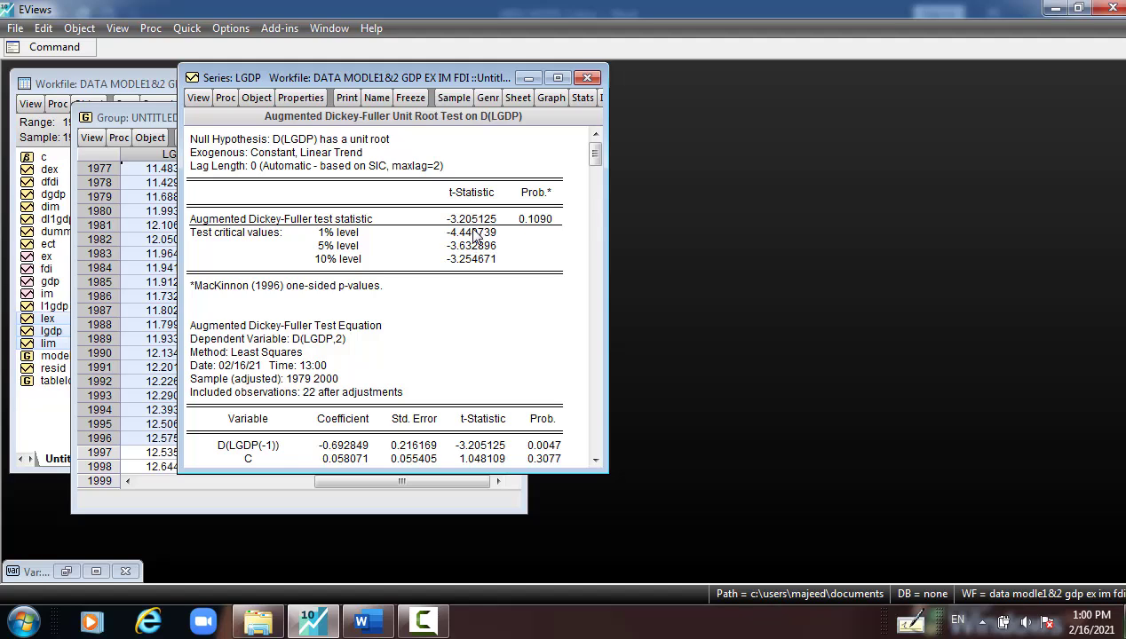
Rerun the LGDP 1st-difference test with neither trend nor intercept, and compare its t-statistic with the 1% and 5% critical values.
left_click(196, 100)
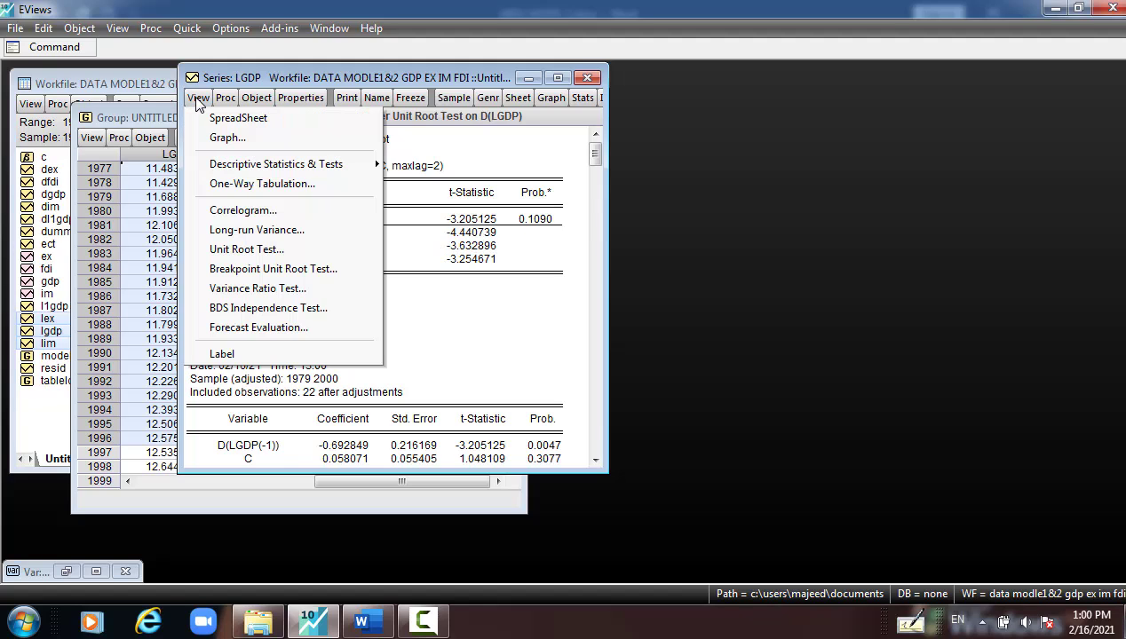
left_click(255, 250)
left_click(256, 342)
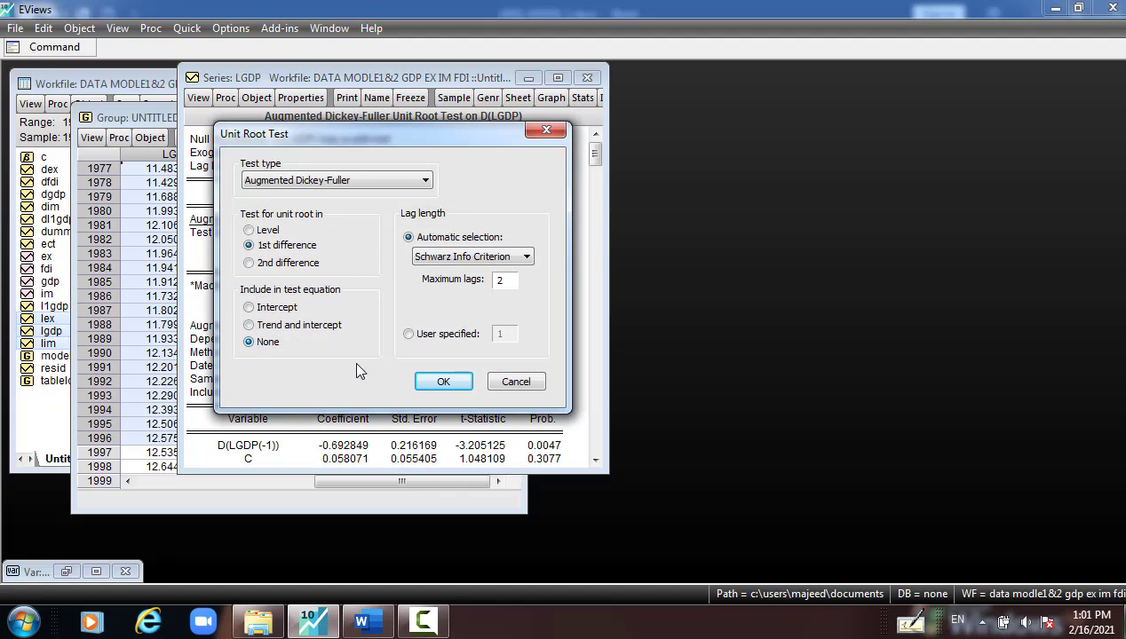
left_click(429, 383)
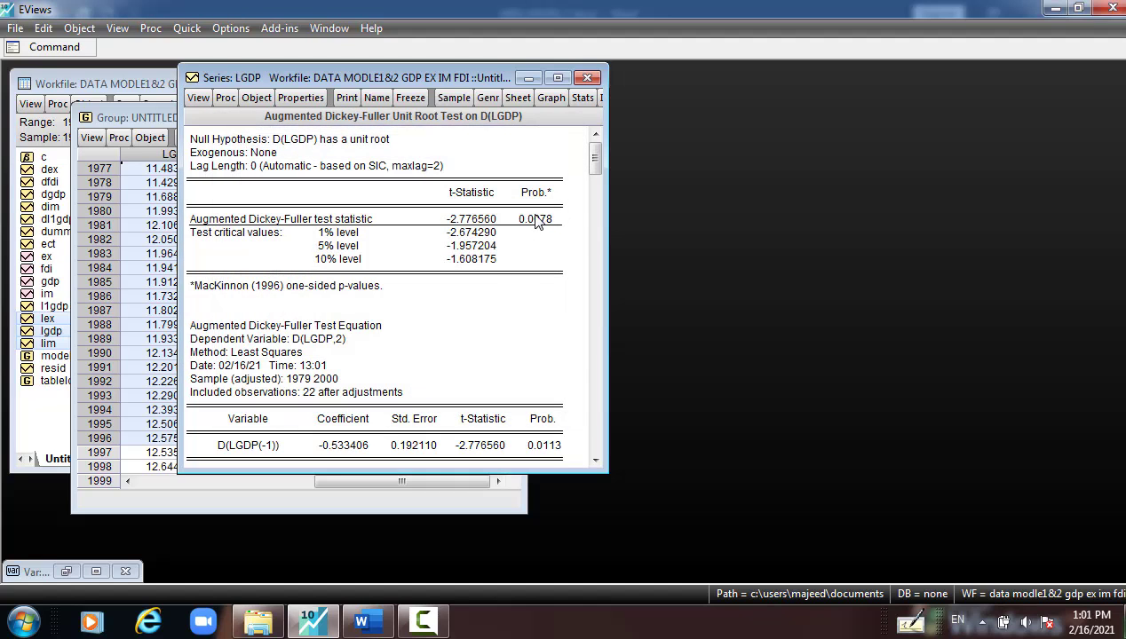
left_click(471, 222)
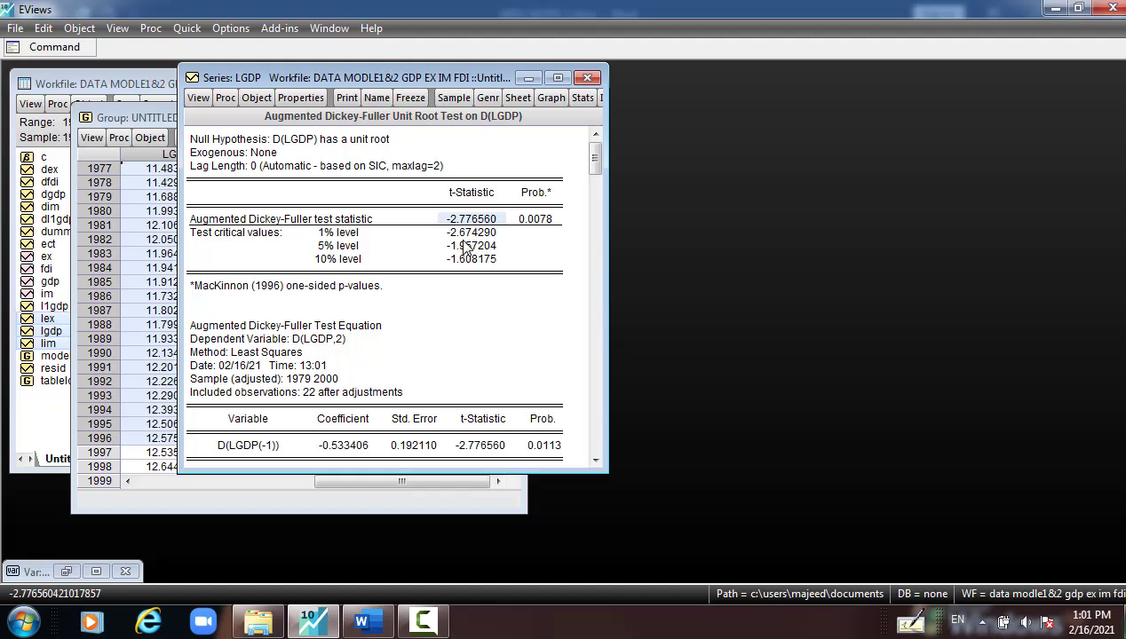
left_click(462, 234)
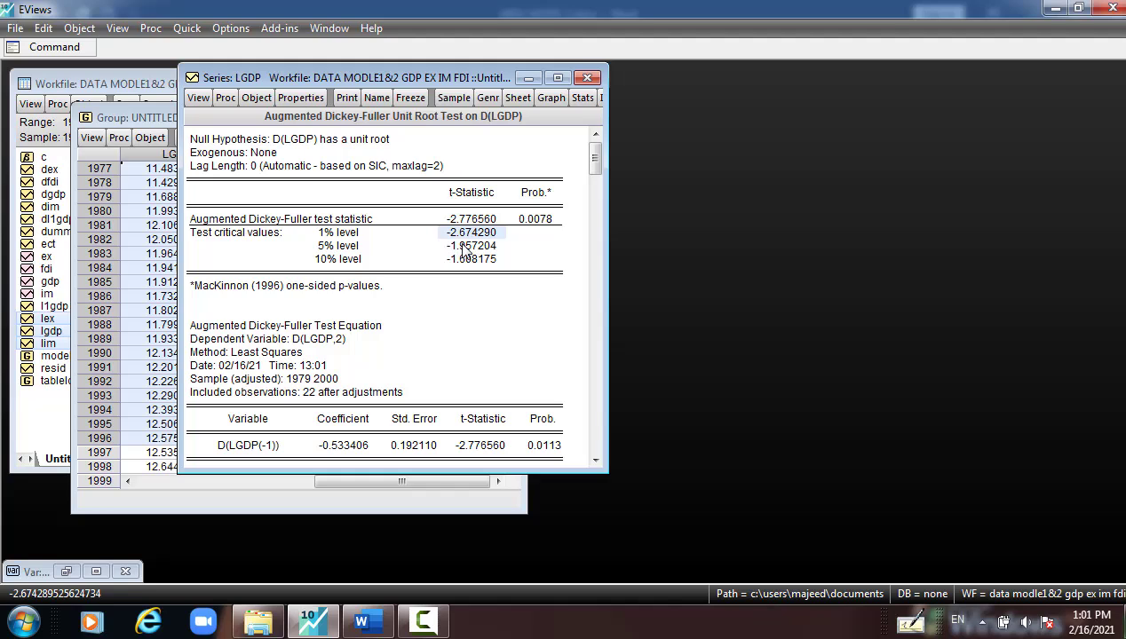
left_click(462, 246)
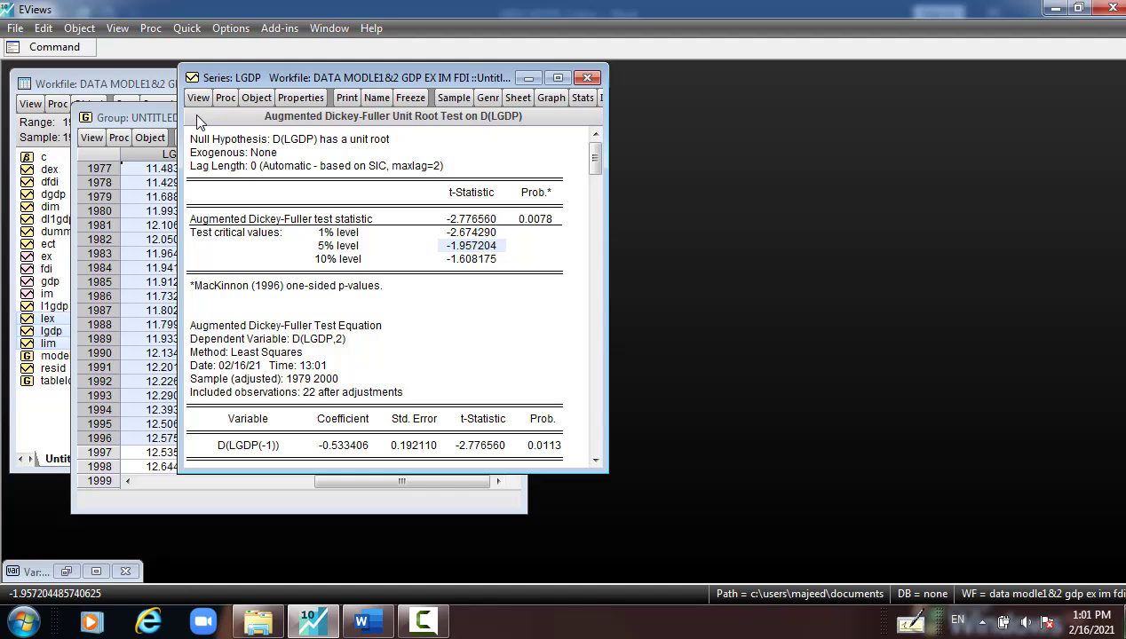
Open the unit root test settings for the series lex.
left_click(187, 27)
mouse_move(236, 155)
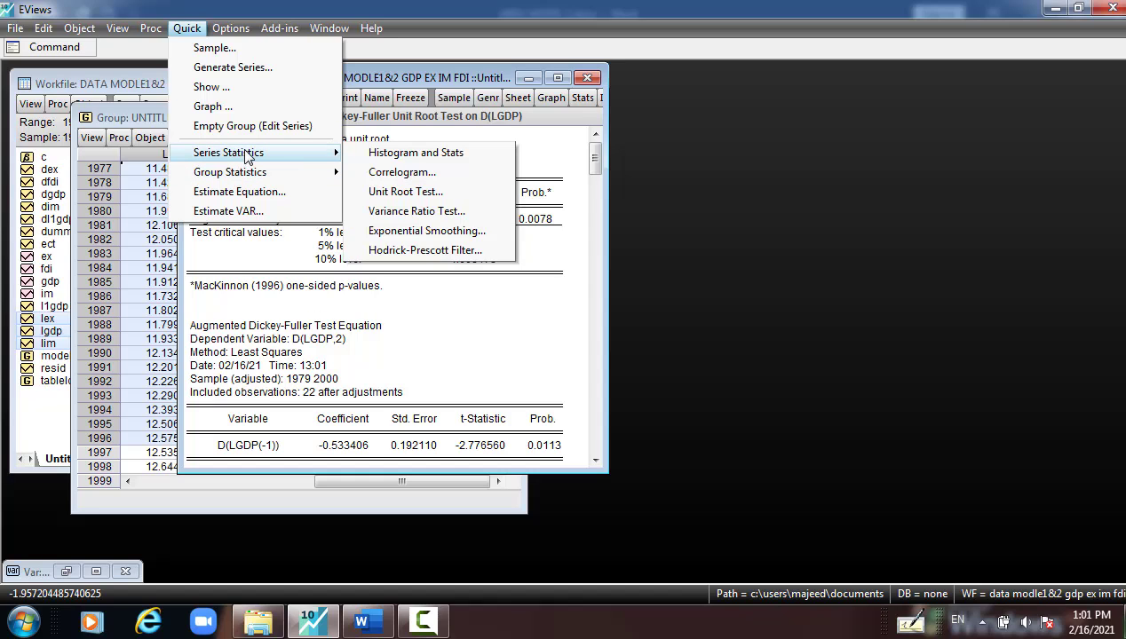
left_click(417, 192)
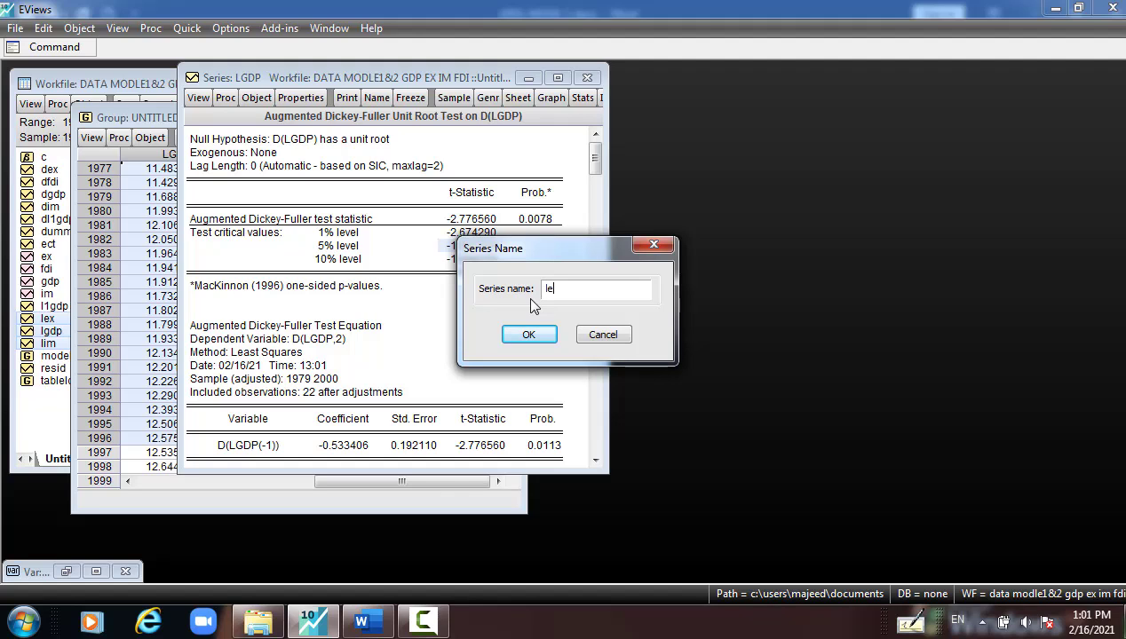
left_click(529, 334)
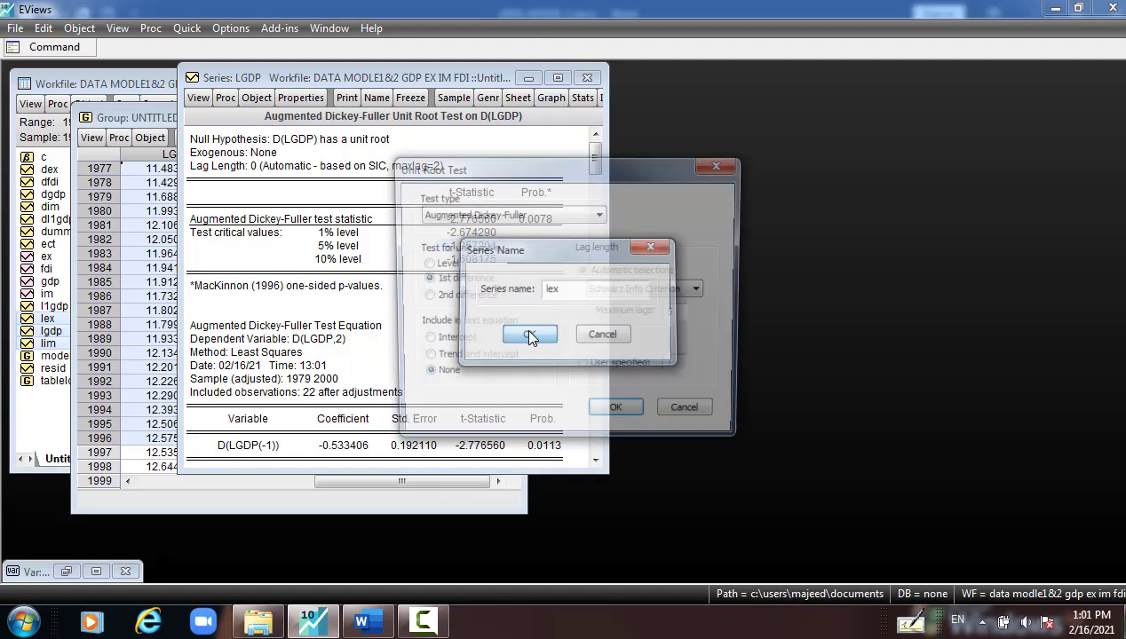
Run the Augmented Dickey-Fuller test on LEX at level with intercept and maximum lags 2, and compare its t-statistic with the critical values.
left_click(424, 264)
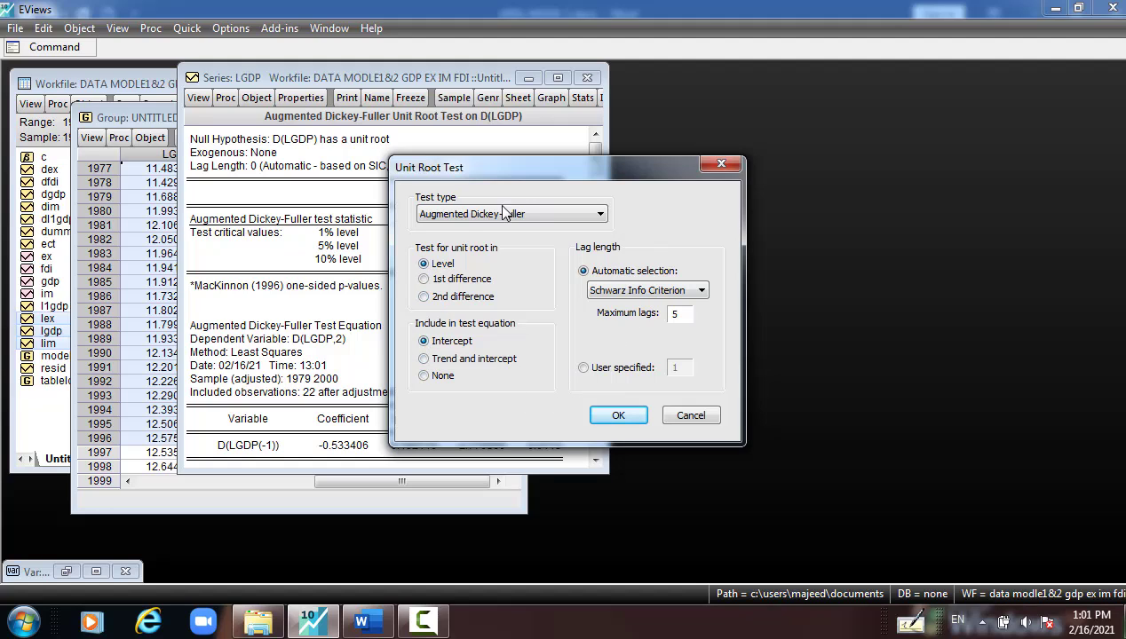
double_click(675, 314)
type("2")
left_click(622, 415)
left_click(557, 245)
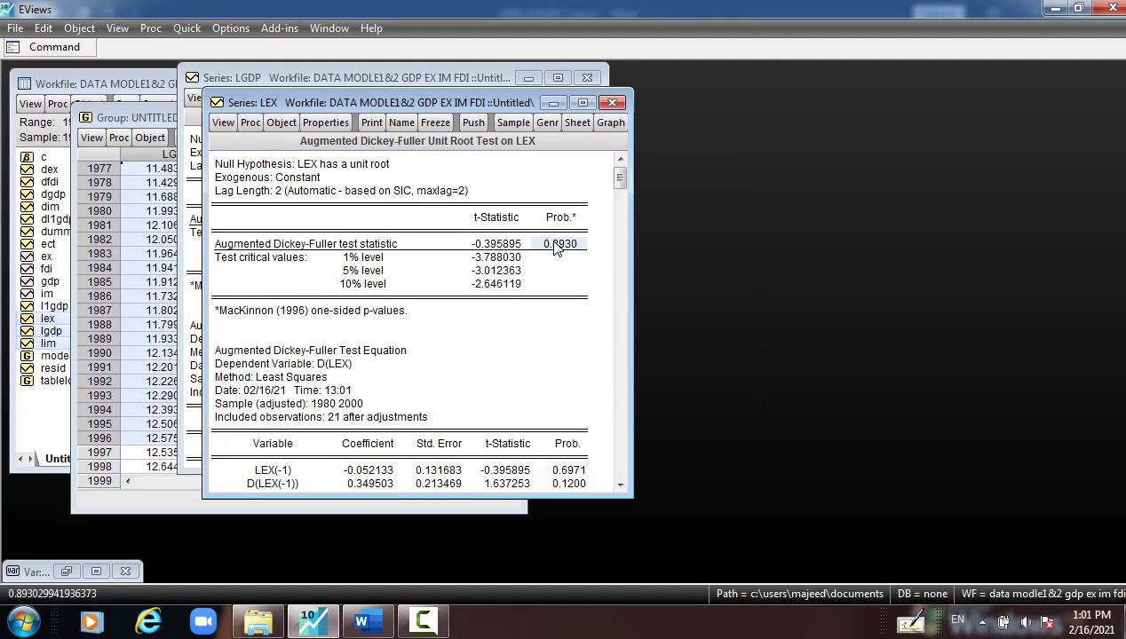
left_click(494, 246)
left_click_drag(494, 258, 497, 286)
Rerun the LEX level test with trend and intercept, and compare its t-statistic with the 10% critical value.
left_click(229, 129)
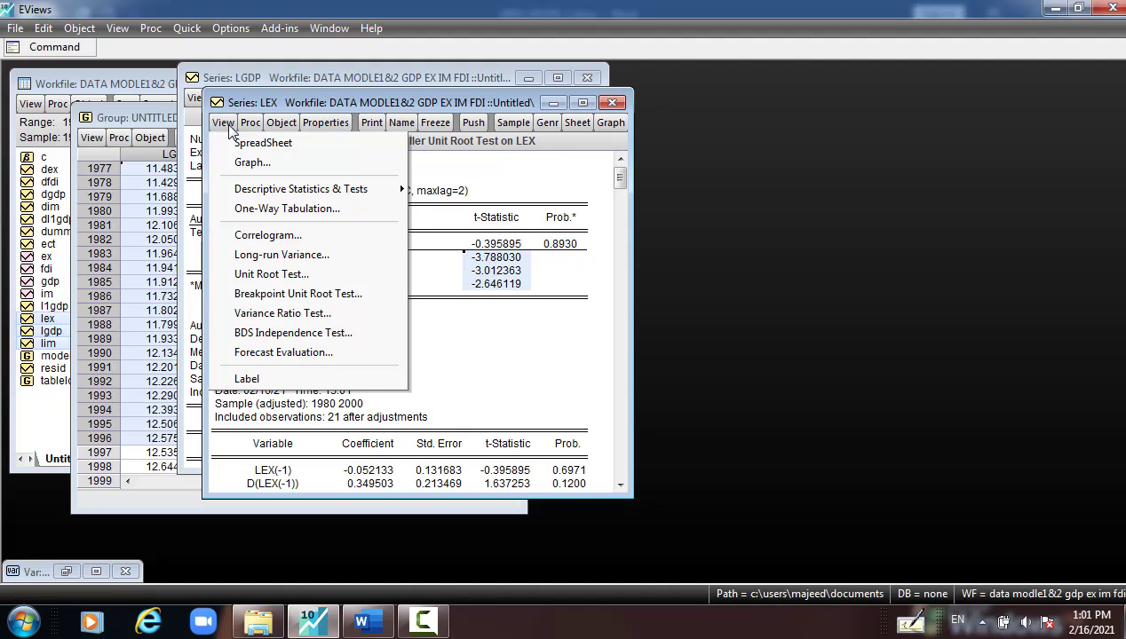
left_click(263, 273)
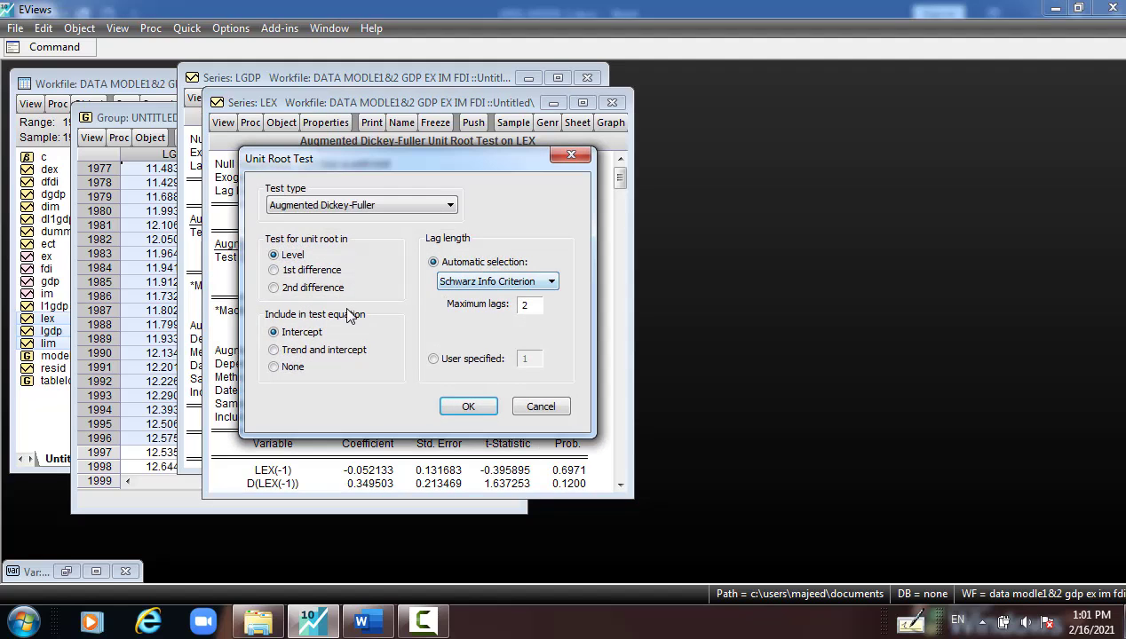
left_click(275, 349)
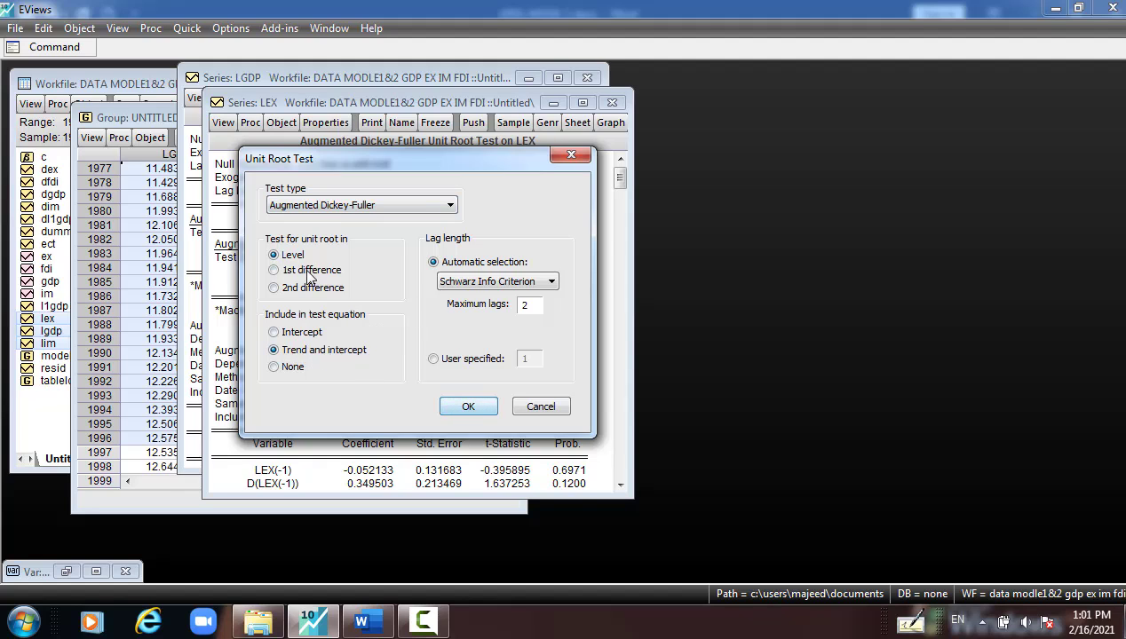
left_click(462, 405)
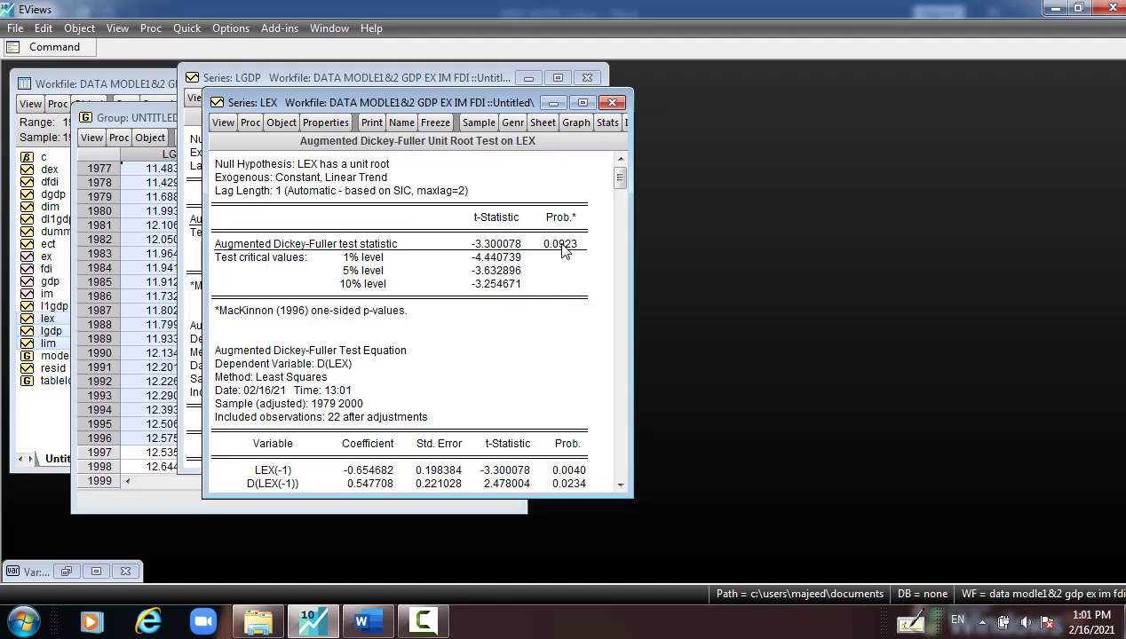
left_click(490, 244)
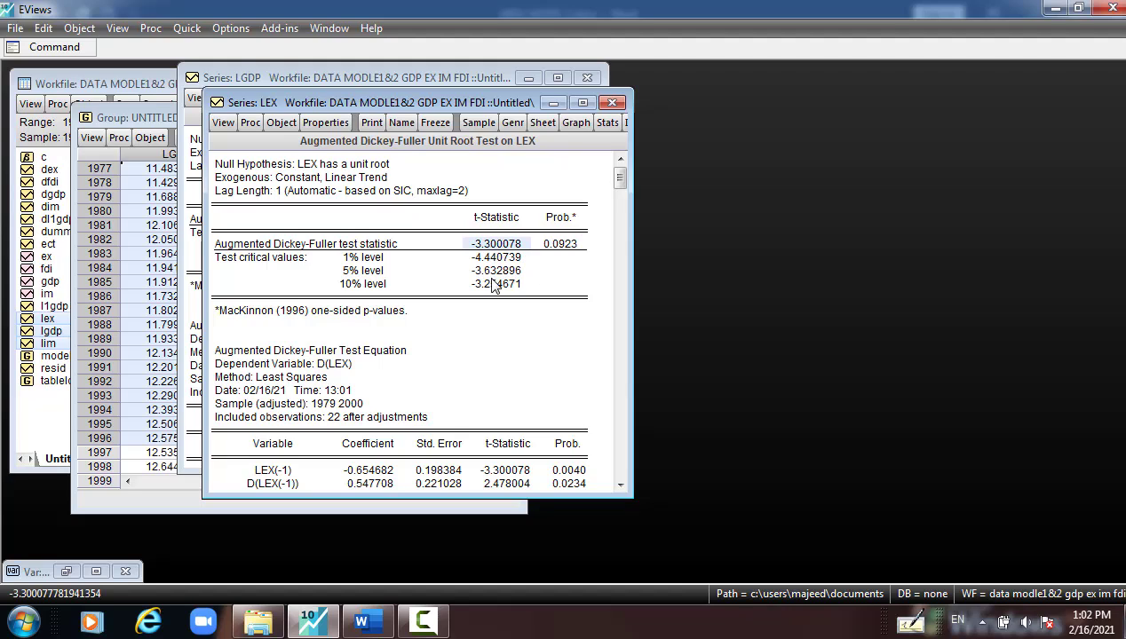
left_click(495, 284)
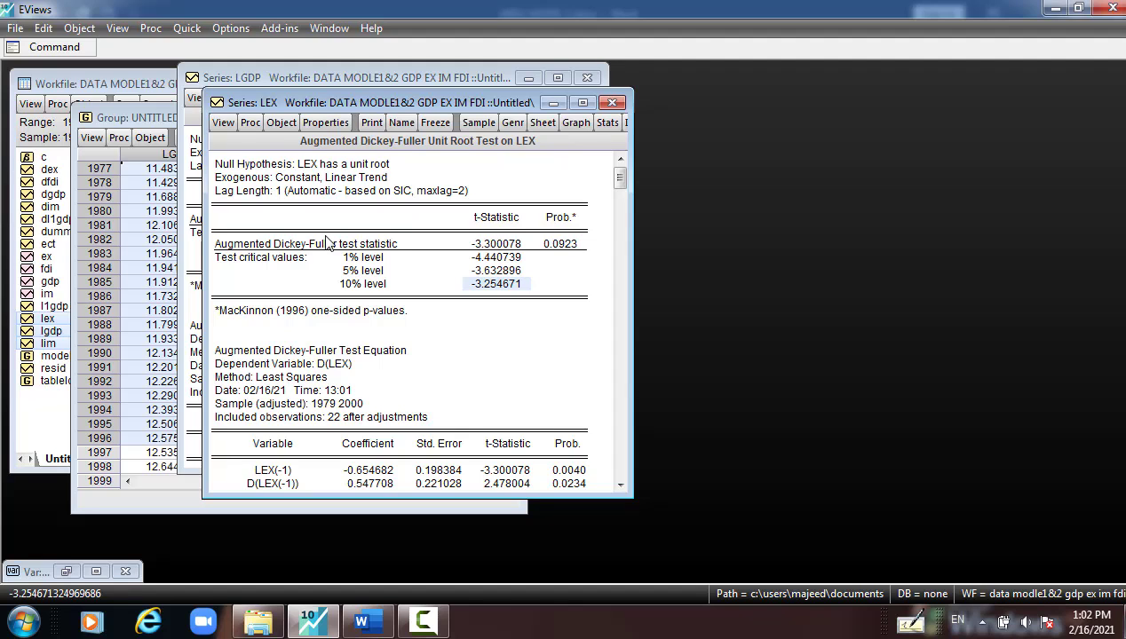
Rerun the Augmented Dickey-Fuller test on LEX at level with neither trend nor intercept.
left_click(224, 122)
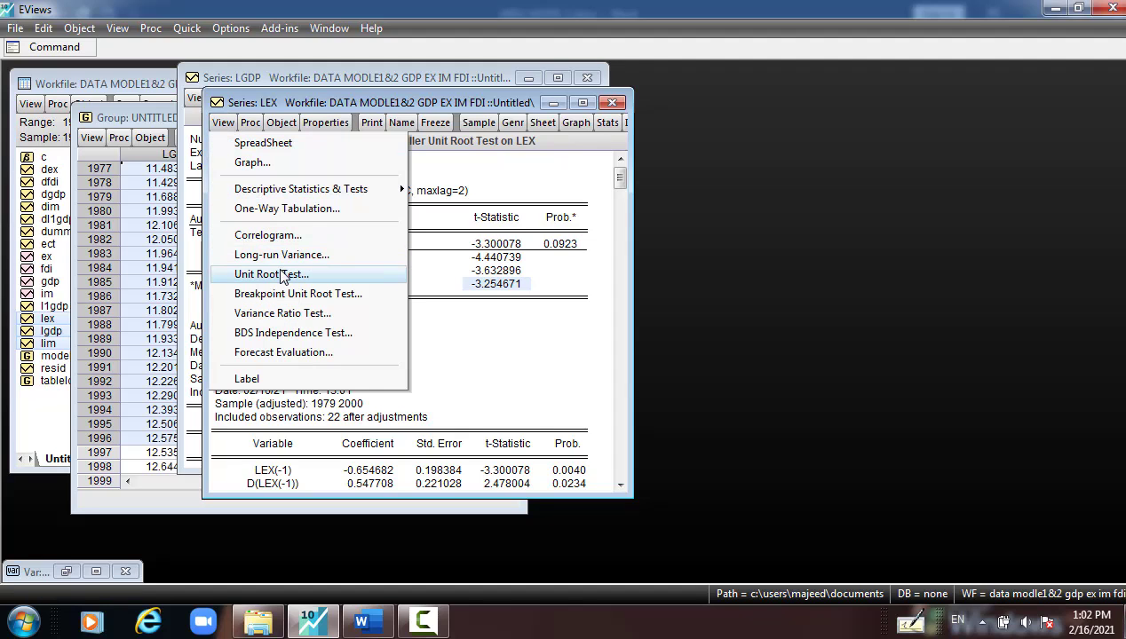
left_click(275, 274)
left_click(292, 367)
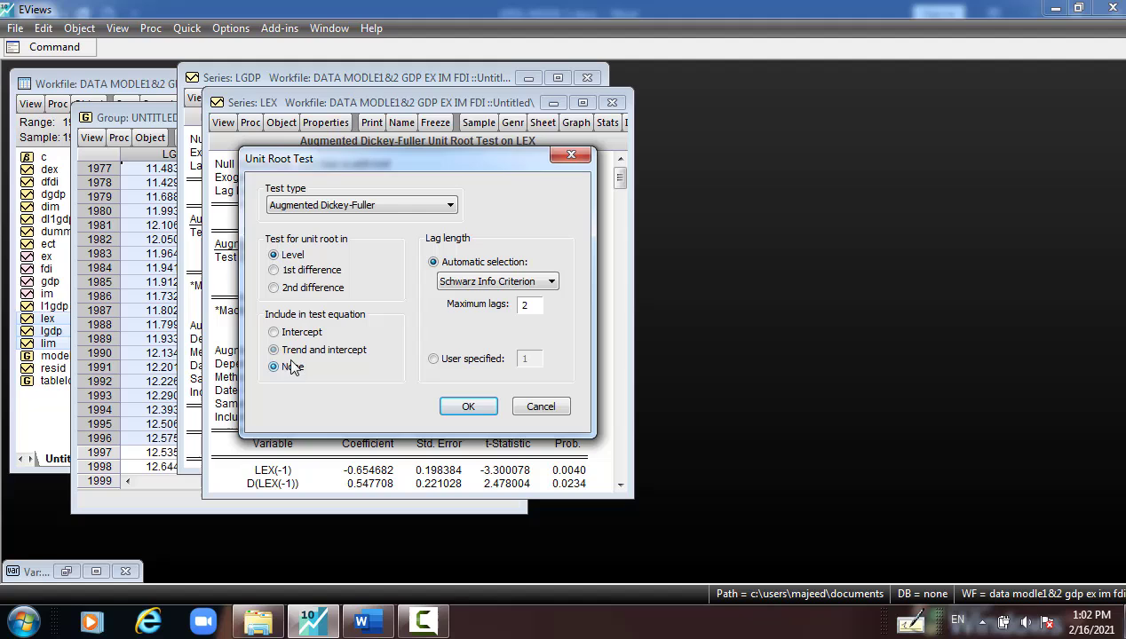
left_click(462, 407)
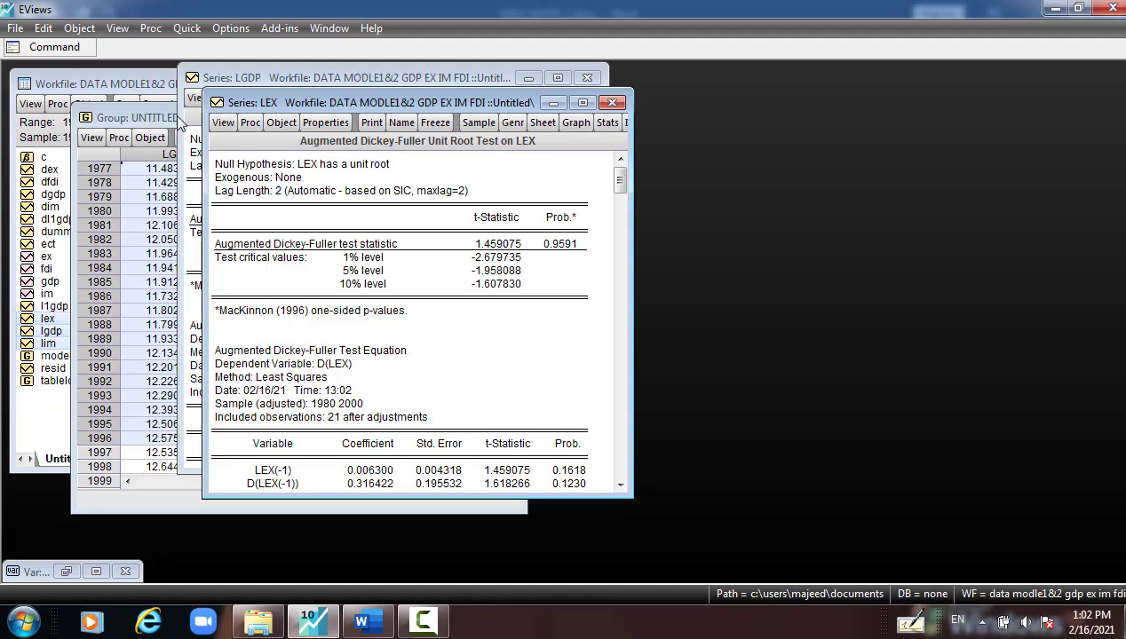
Run the Augmented Dickey-Fuller test on LEX in first difference with intercept, and compare its t-statistic with the 1% and 5% critical values.
left_click(225, 124)
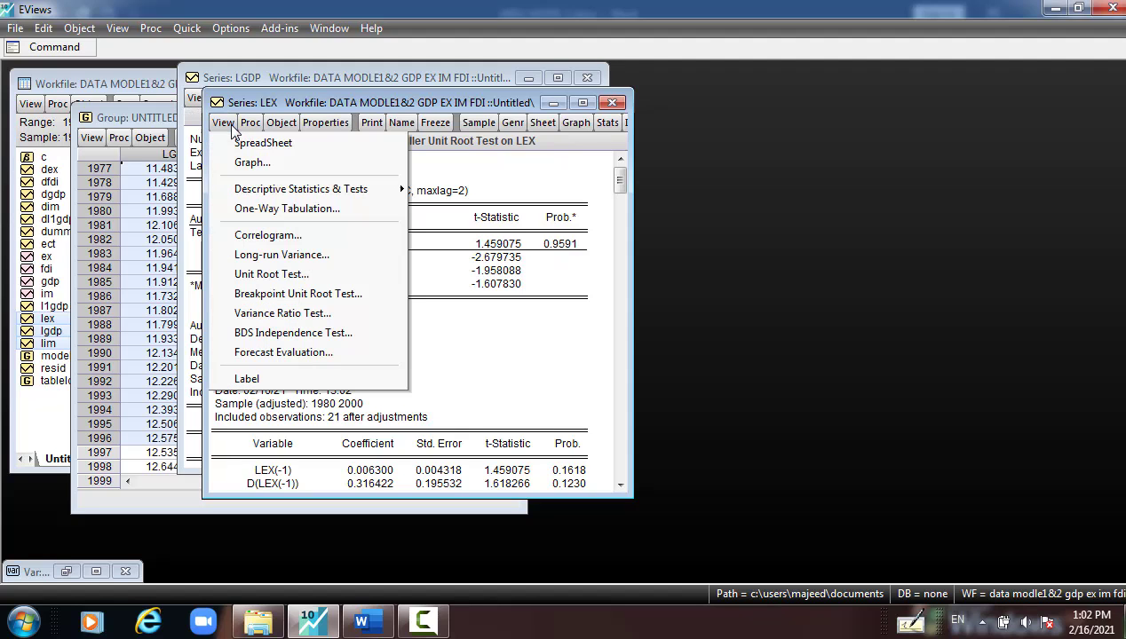
left_click(269, 273)
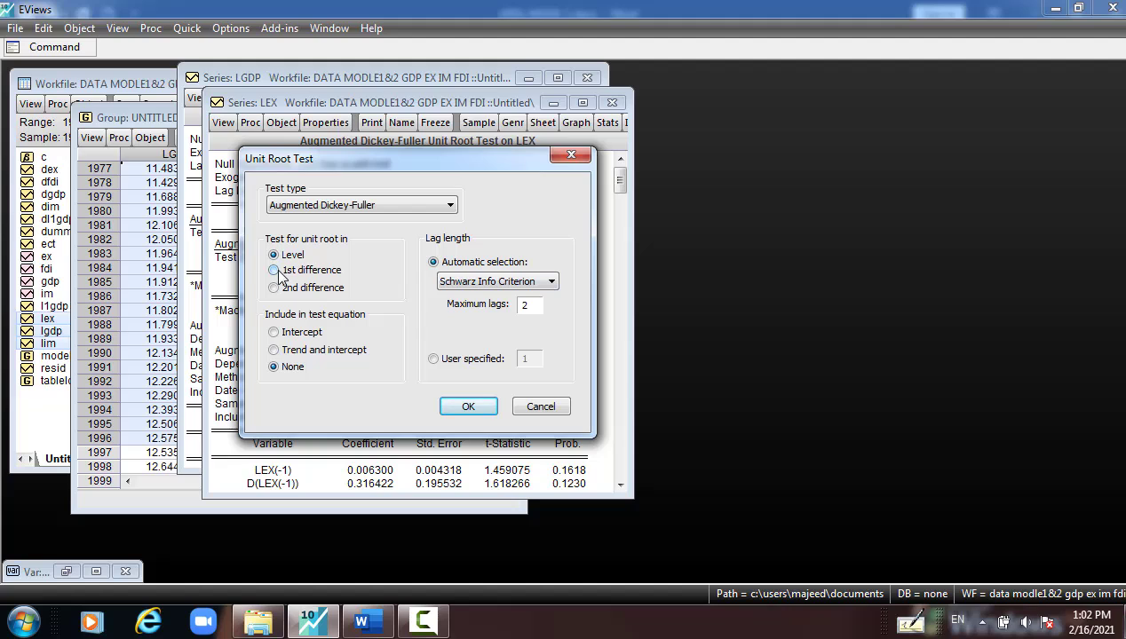
left_click(275, 271)
left_click(275, 333)
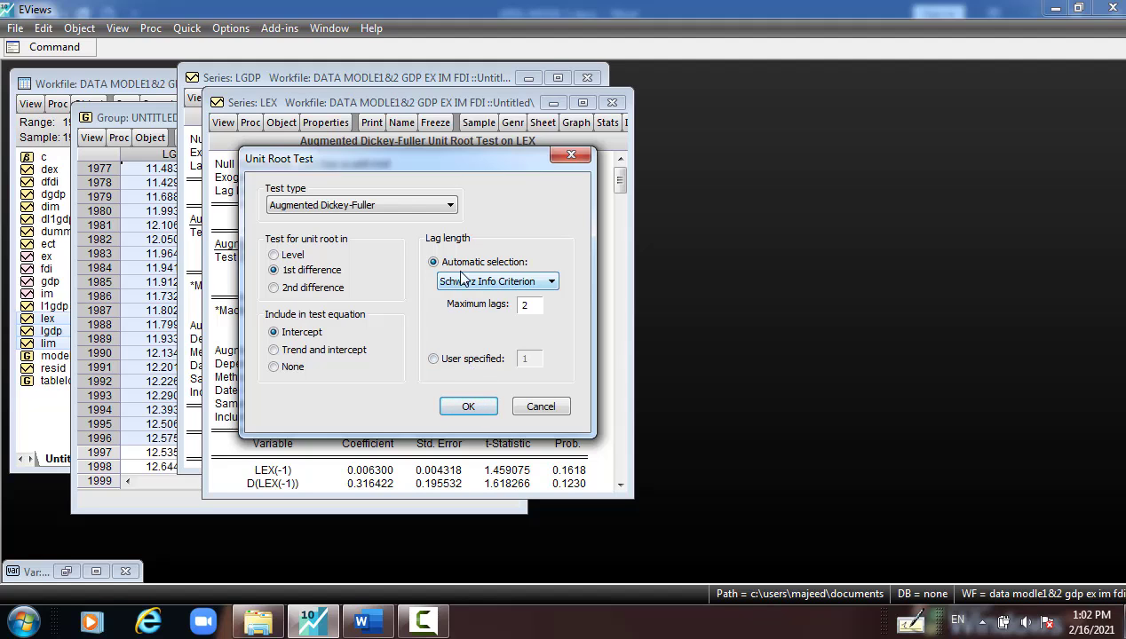
left_click(470, 406)
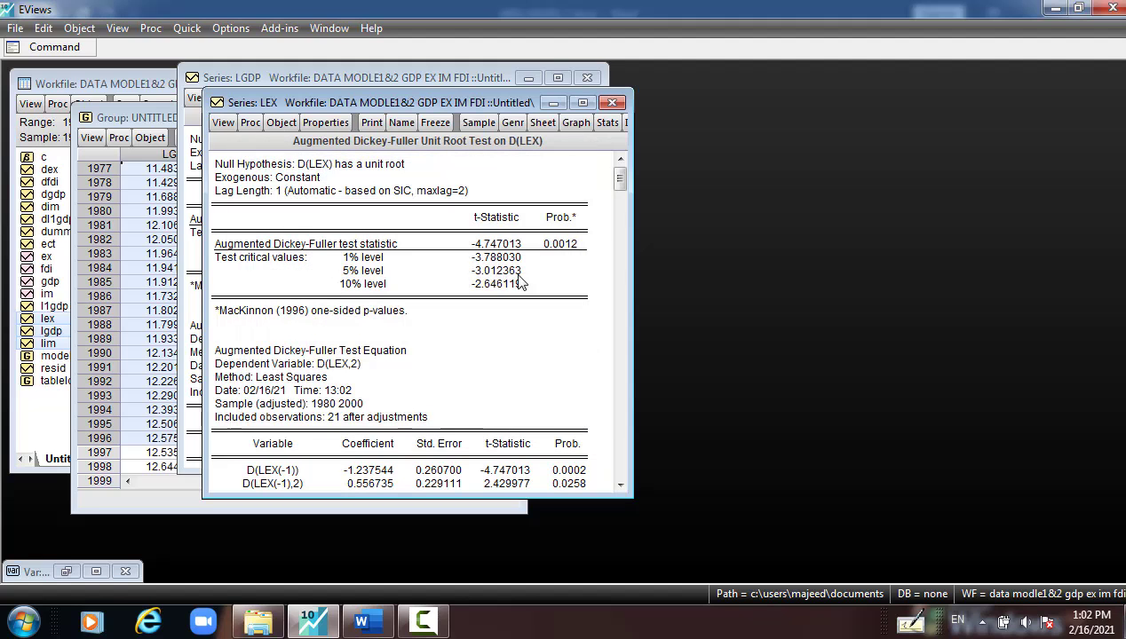
left_click(560, 250)
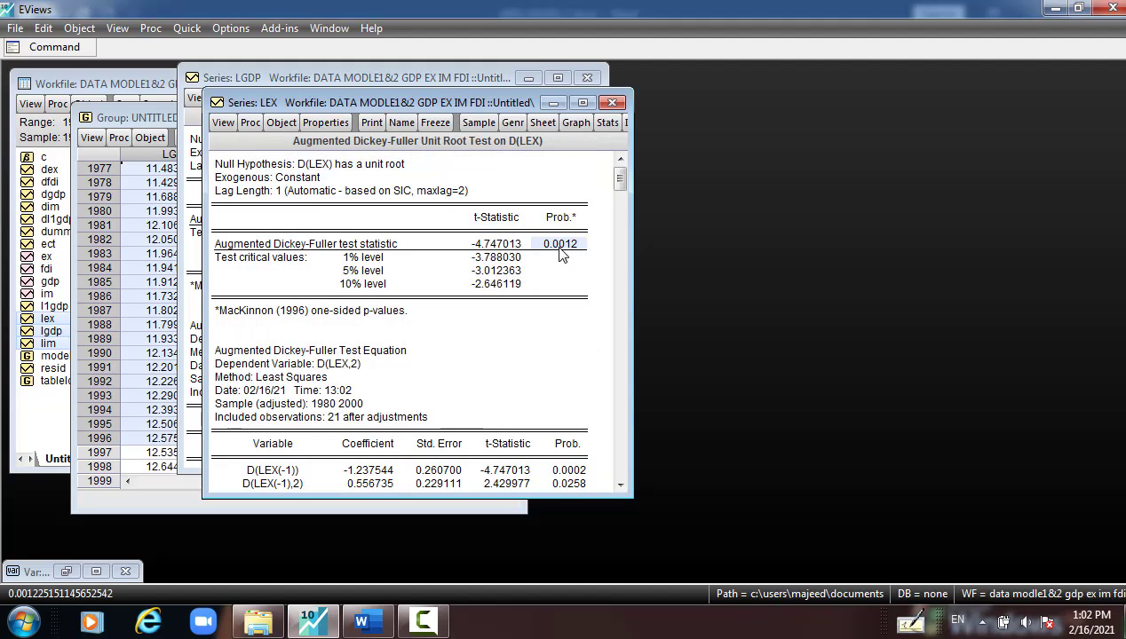
left_click(487, 257)
left_click(360, 258)
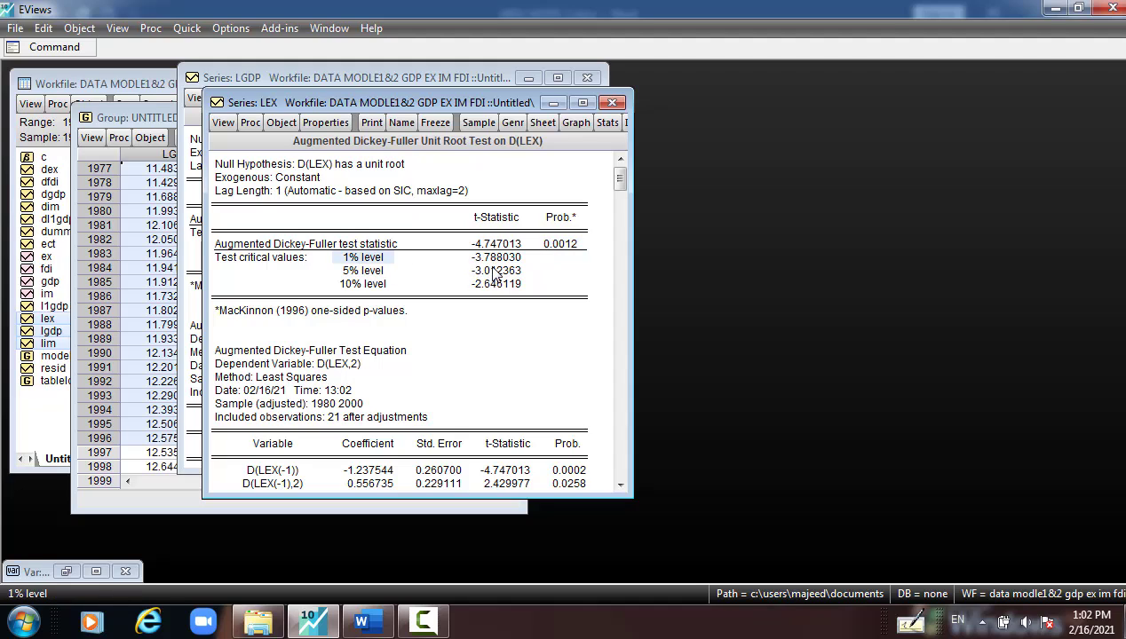
left_click(490, 271)
left_click(374, 272)
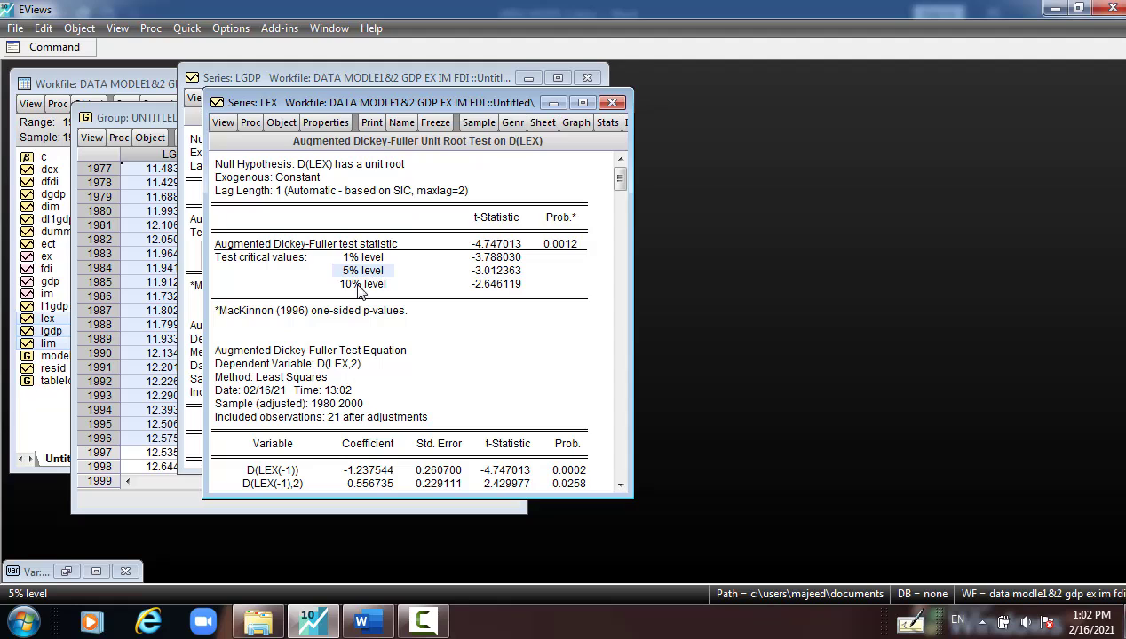
Rerun the LEX first-difference unit root test with trend and intercept.
left_click(222, 122)
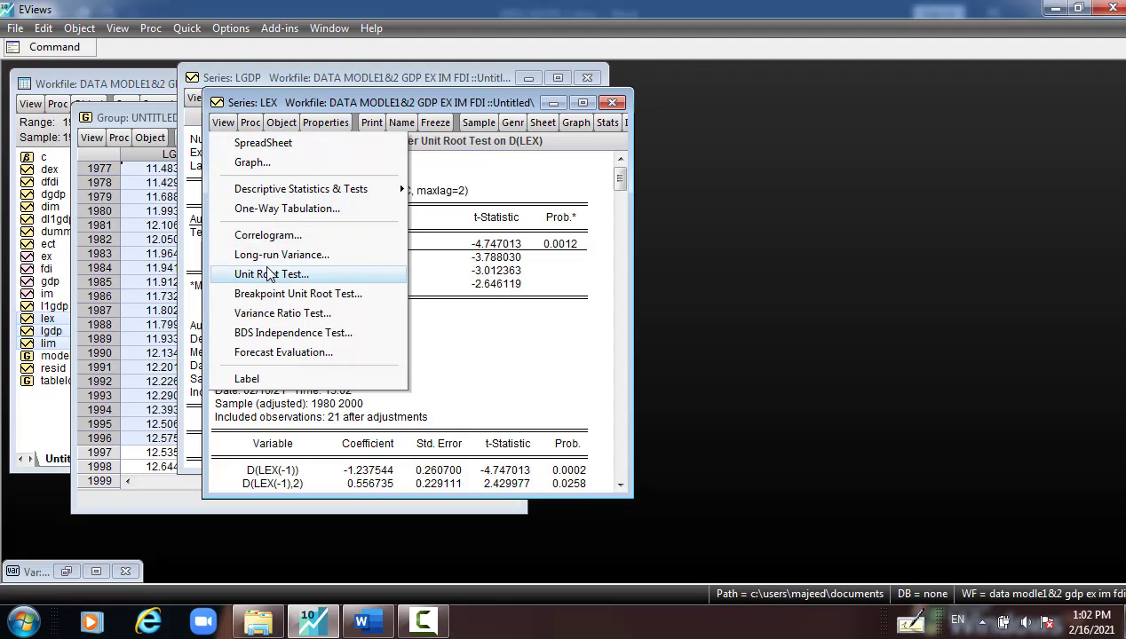
left_click(266, 275)
left_click(302, 350)
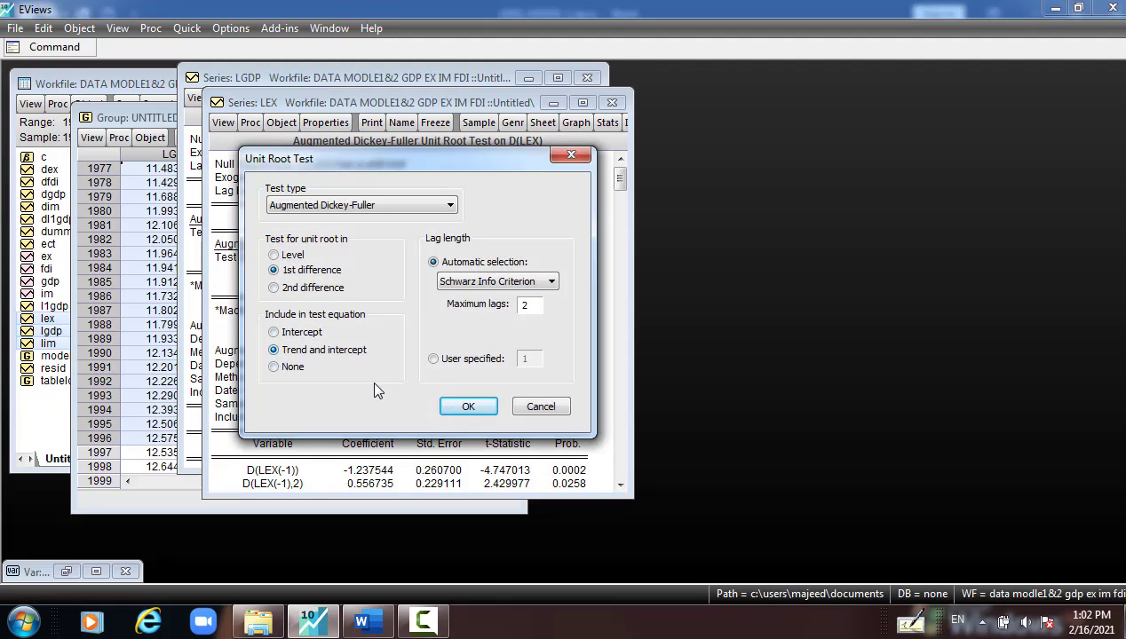
left_click(471, 406)
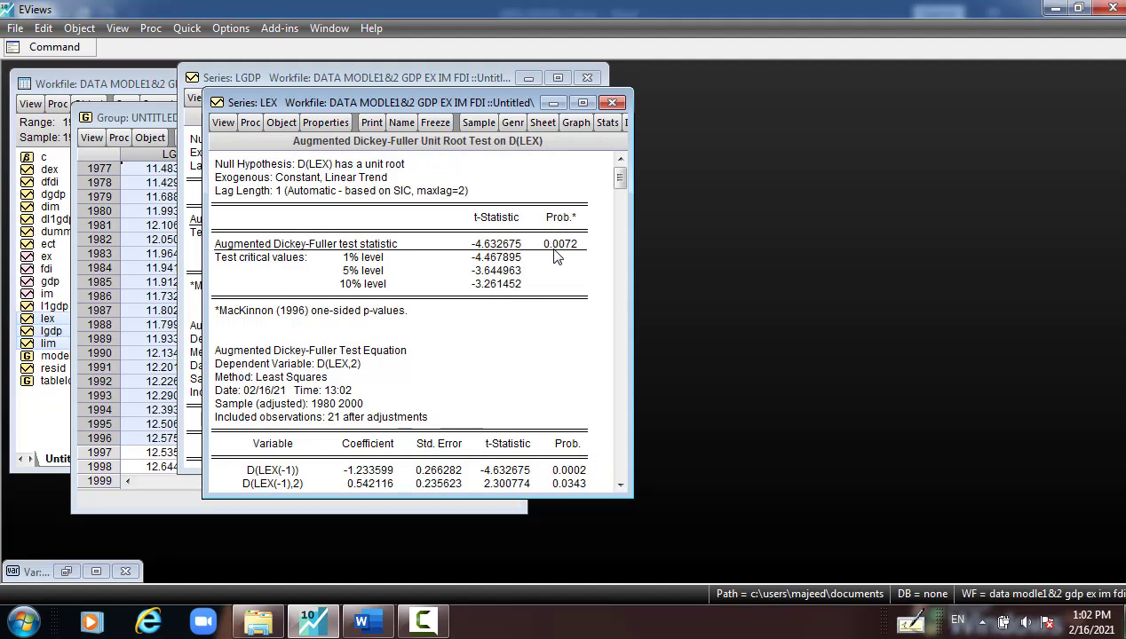
Rerun the LEX first-difference unit root test with neither trend nor intercept.
left_click(222, 125)
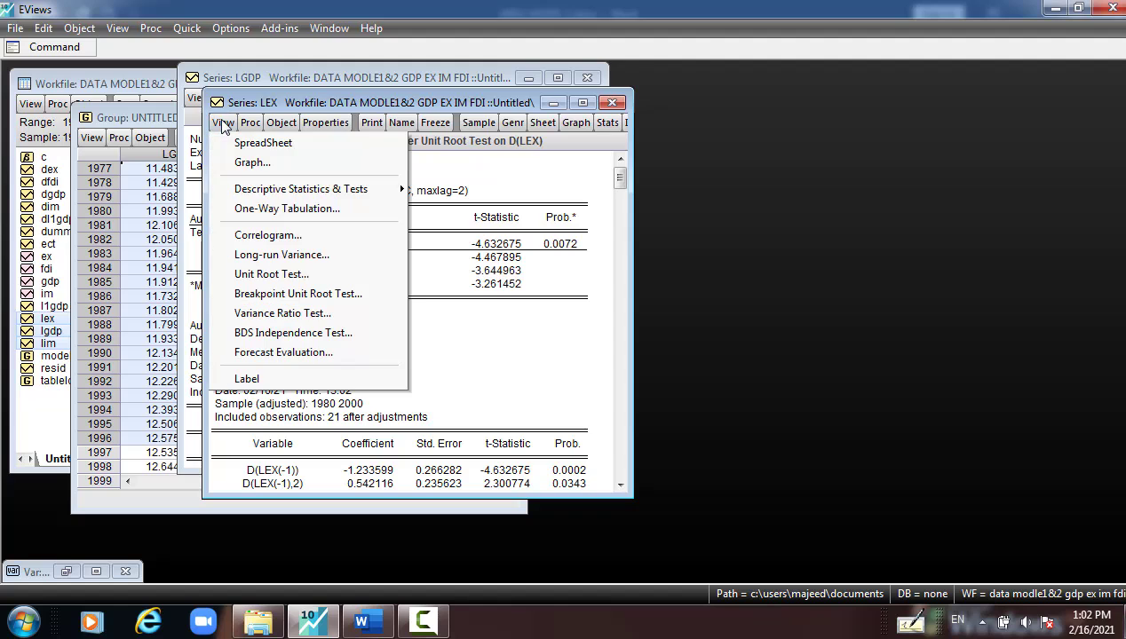
left_click(271, 275)
left_click(280, 368)
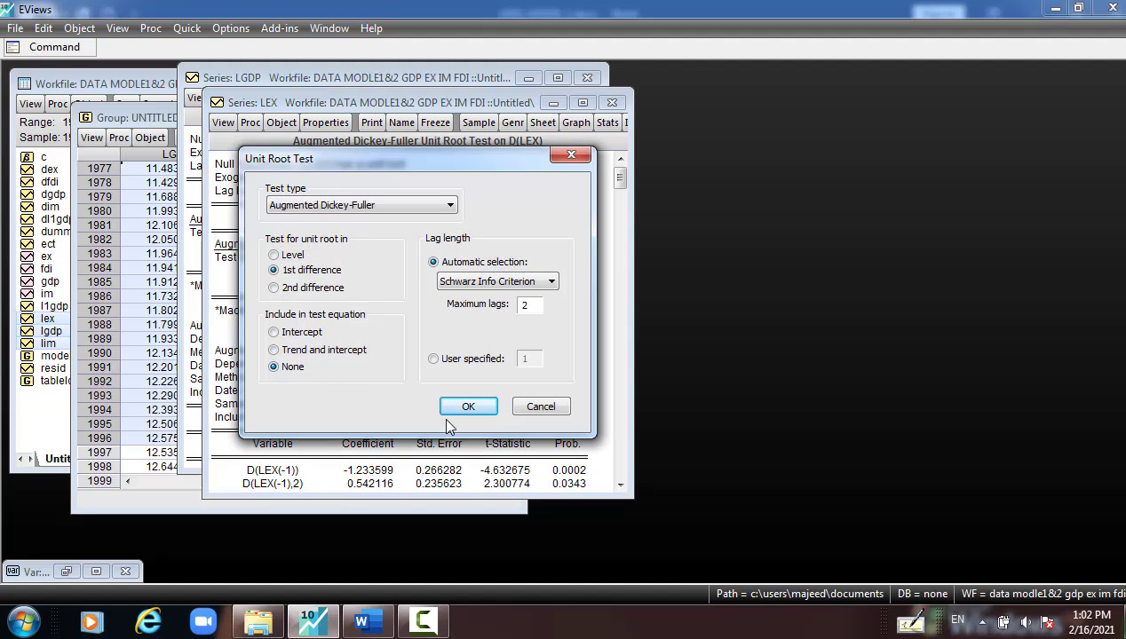
left_click(463, 406)
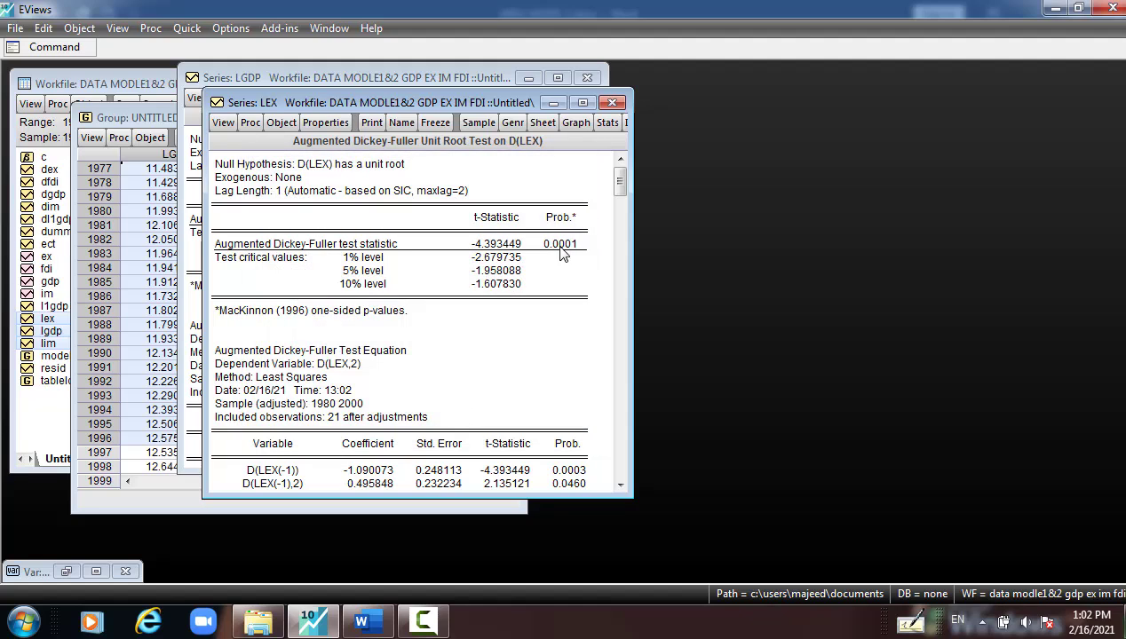
Open the unit root test settings for the series lim.
left_click(224, 124)
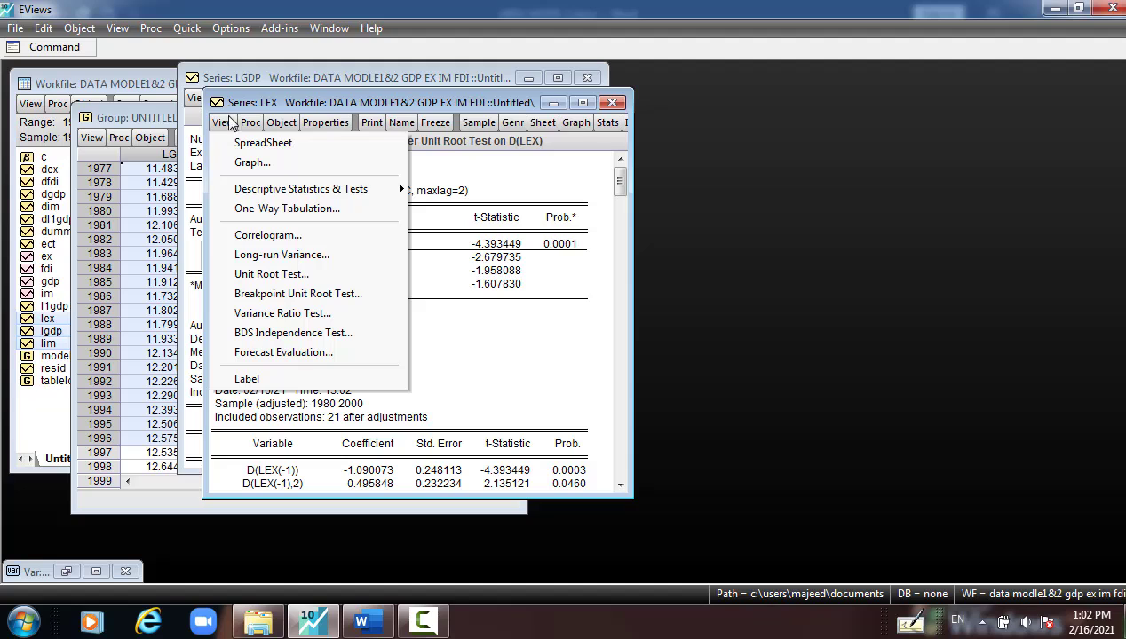
left_click(186, 29)
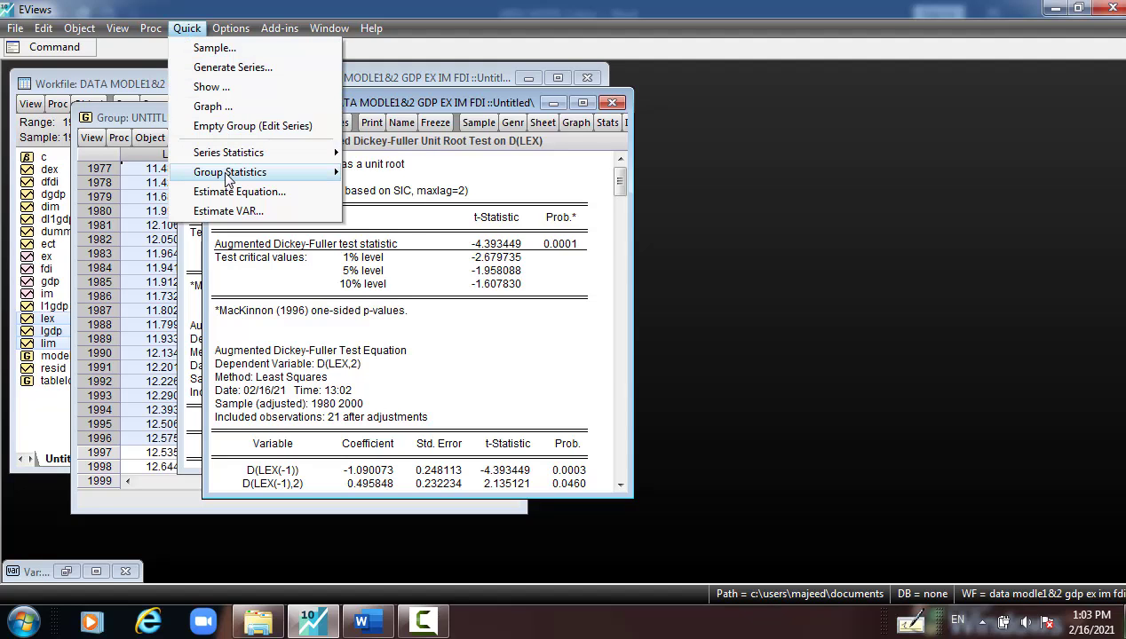
mouse_move(336, 158)
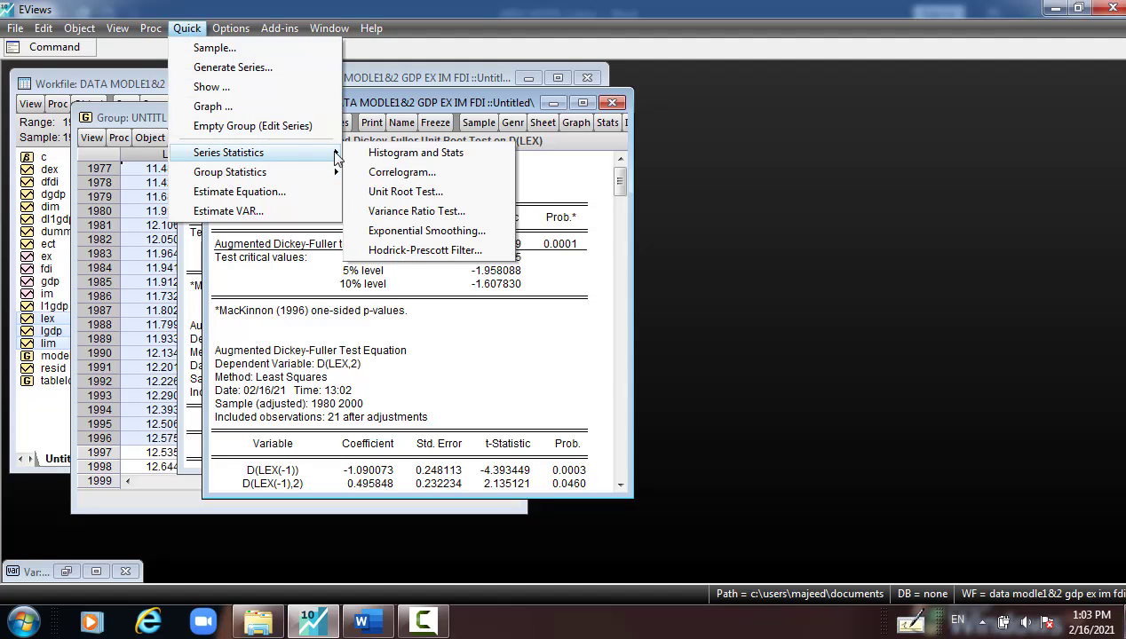
left_click(397, 199)
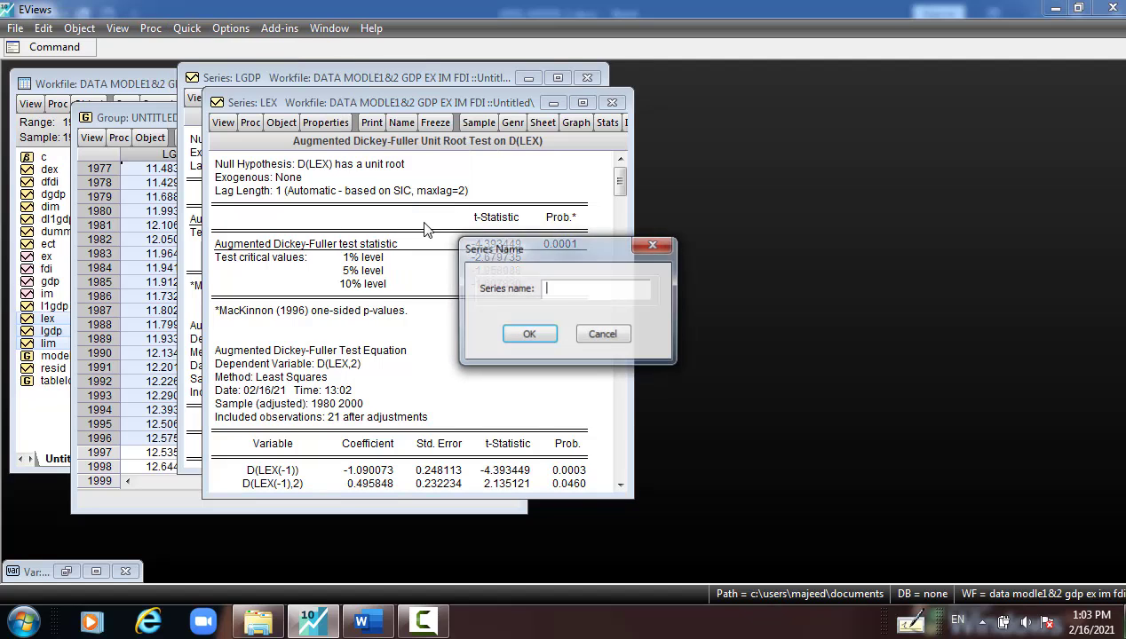
type("lim")
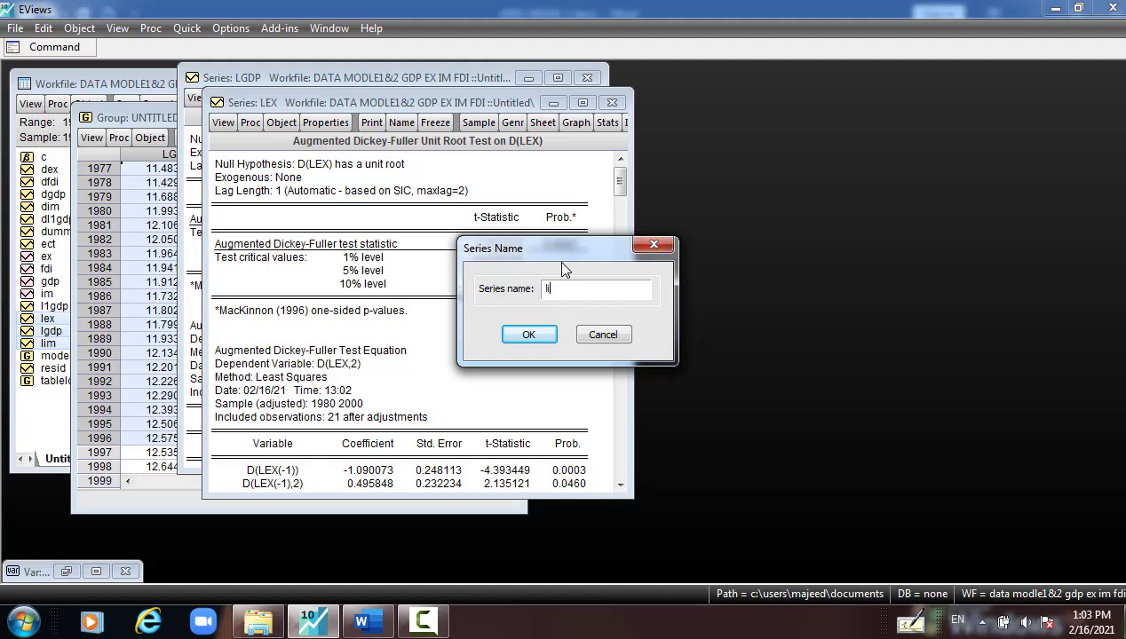
left_click(530, 334)
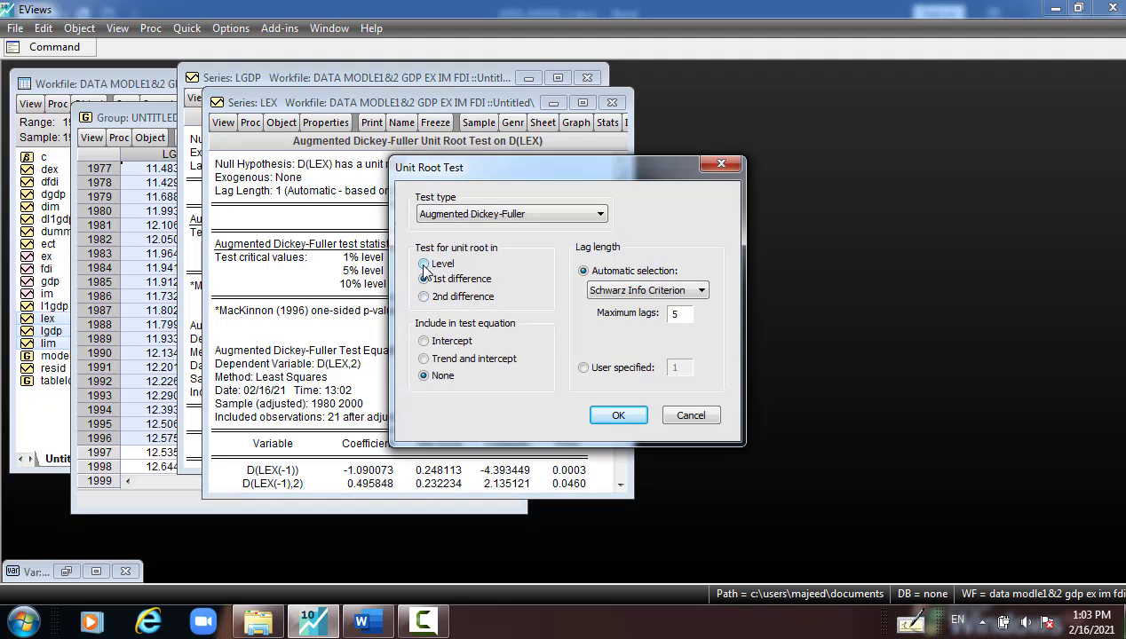
Run the Augmented Dickey-Fuller test on LIM at level with intercept and maximum lags 2, and check its probability.
left_click(434, 265)
left_click(425, 342)
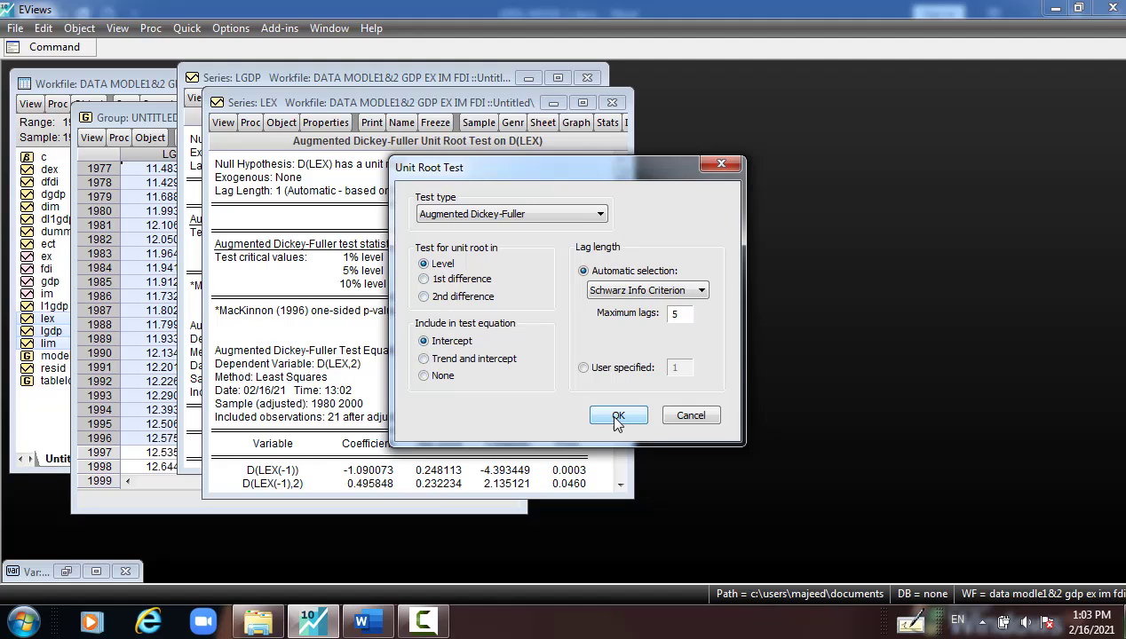
double_click(677, 313)
type("2")
left_click(619, 416)
left_click(587, 272)
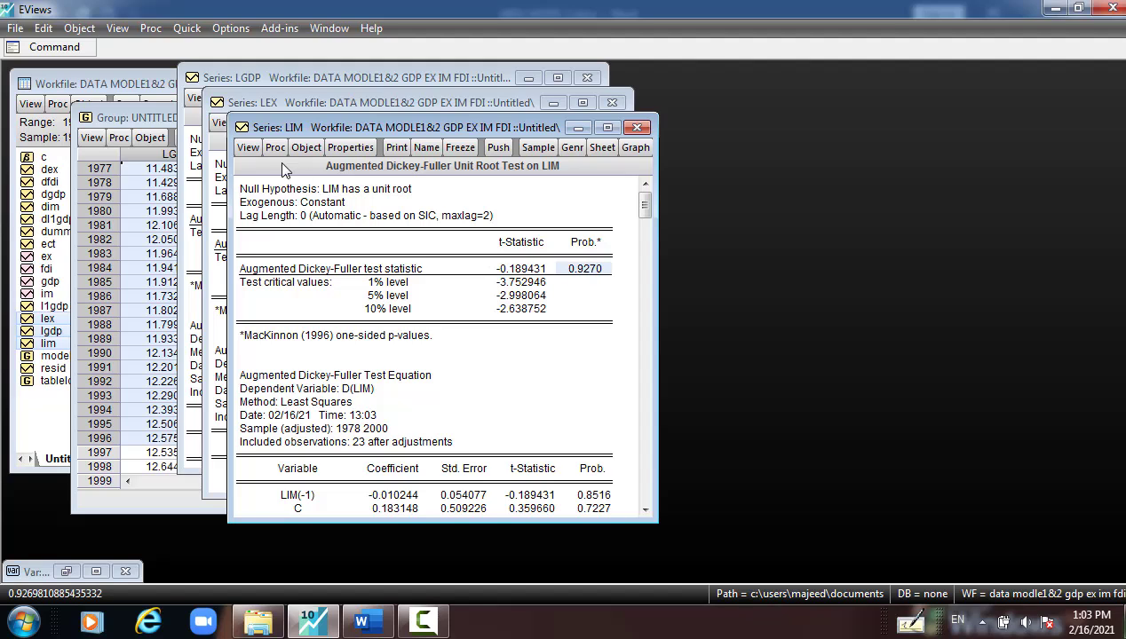
Rerun the LIM level unit root test with trend and intercept, and check its probability.
left_click(249, 147)
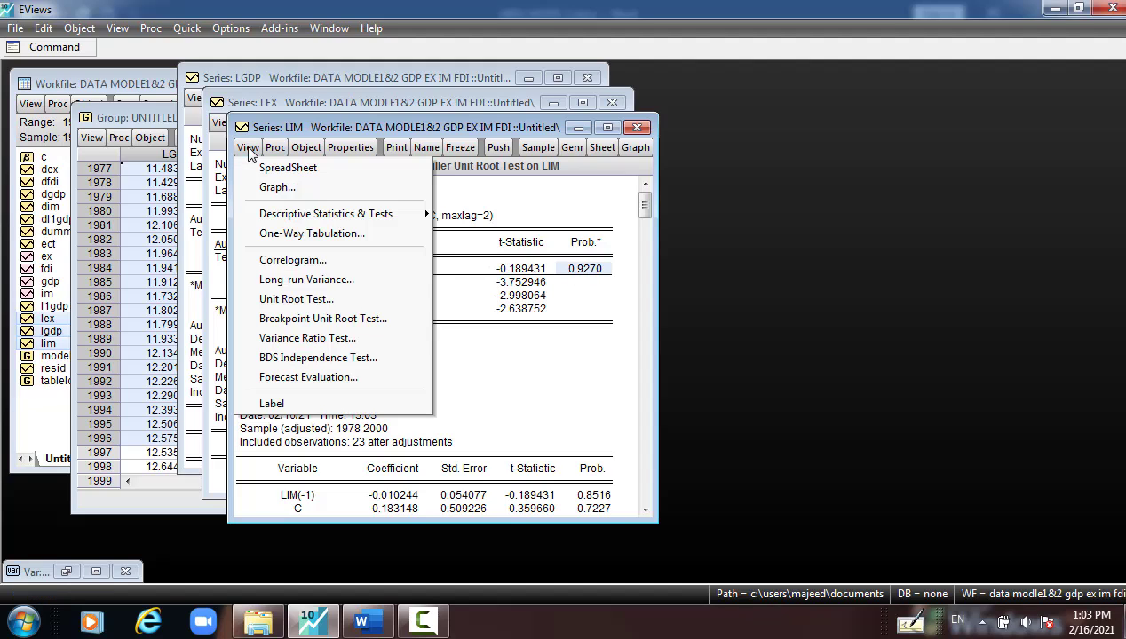
left_click(293, 295)
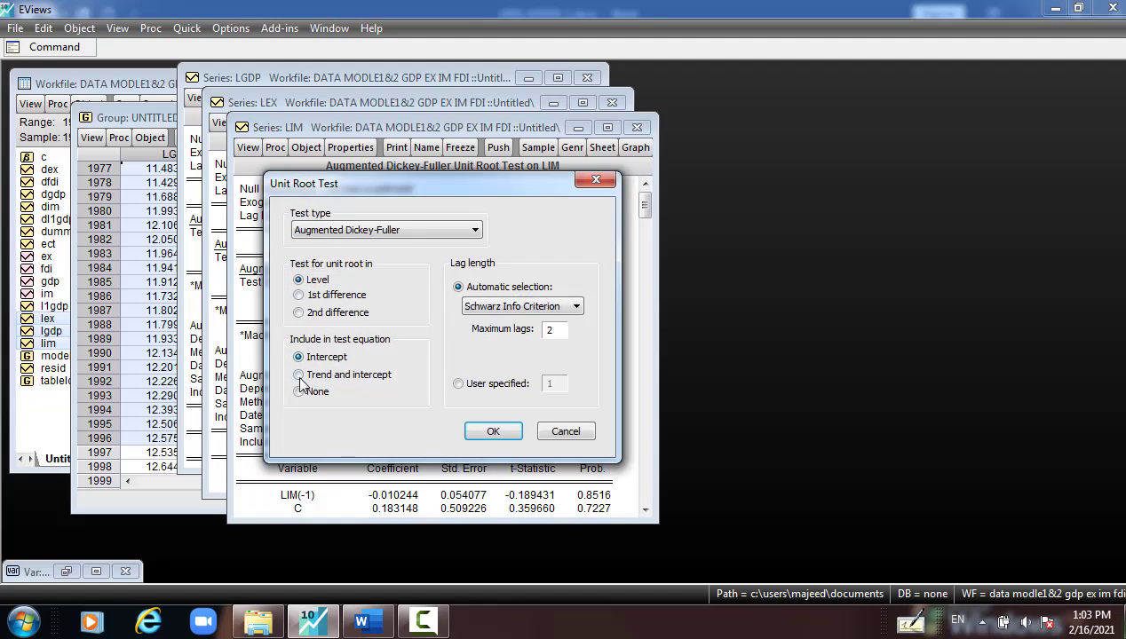
left_click(299, 375)
left_click(496, 428)
left_click(595, 269)
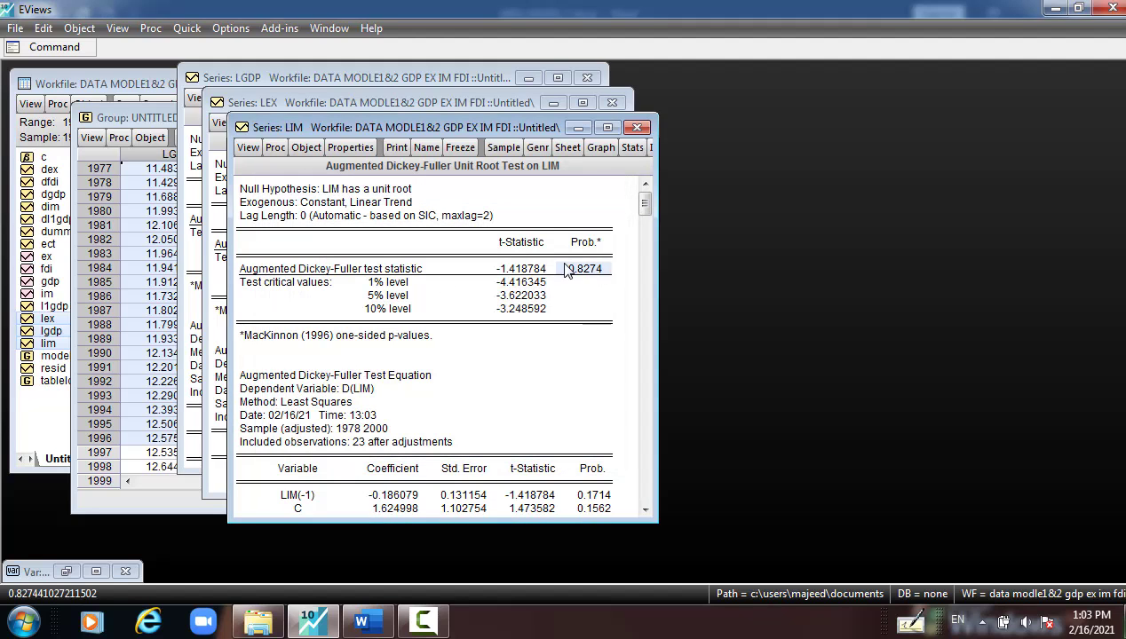
Rerun the Augmented Dickey-Fuller test on LIM at level with neither trend nor intercept.
left_click(248, 149)
left_click(320, 297)
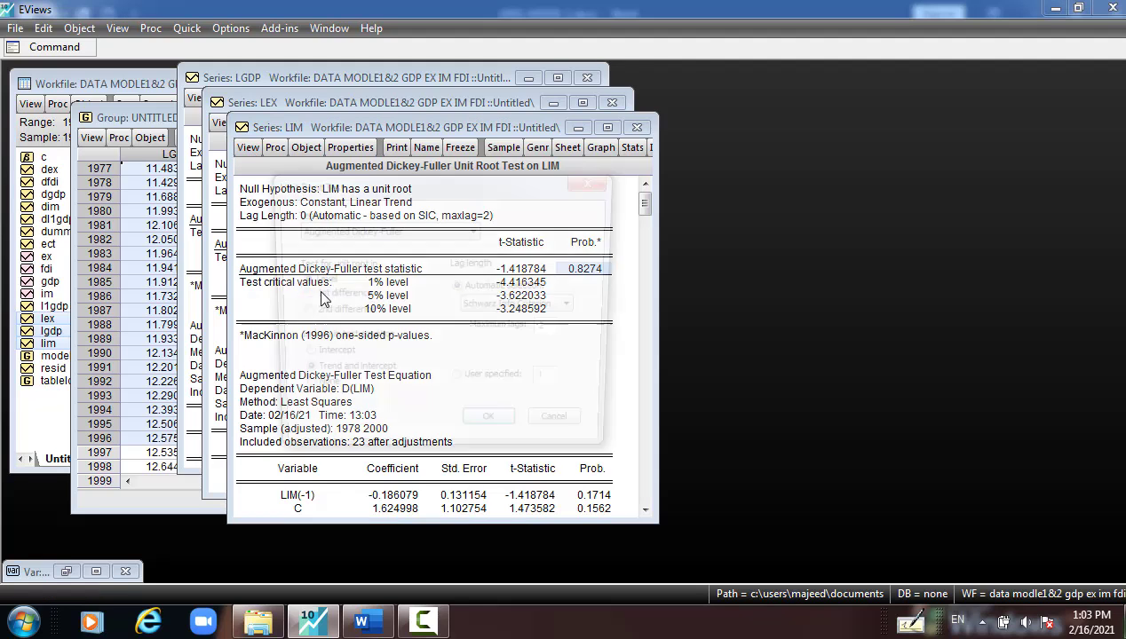
left_click(315, 394)
left_click(480, 431)
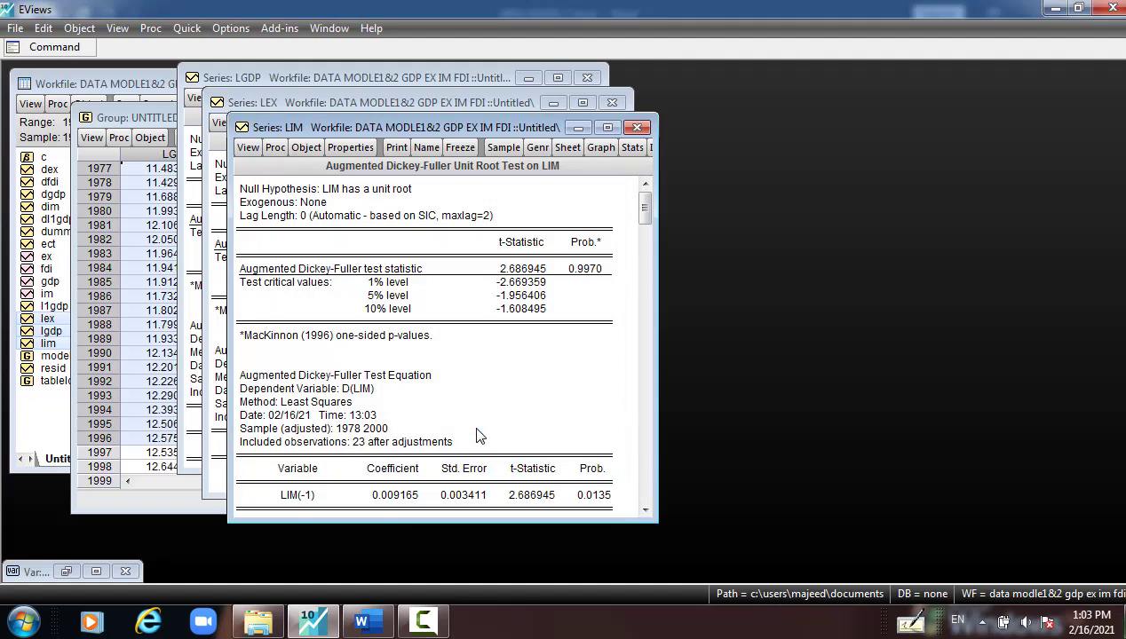
Run the Augmented Dickey-Fuller test on LIM in first difference with intercept, and check its probability.
left_click(249, 148)
left_click(307, 298)
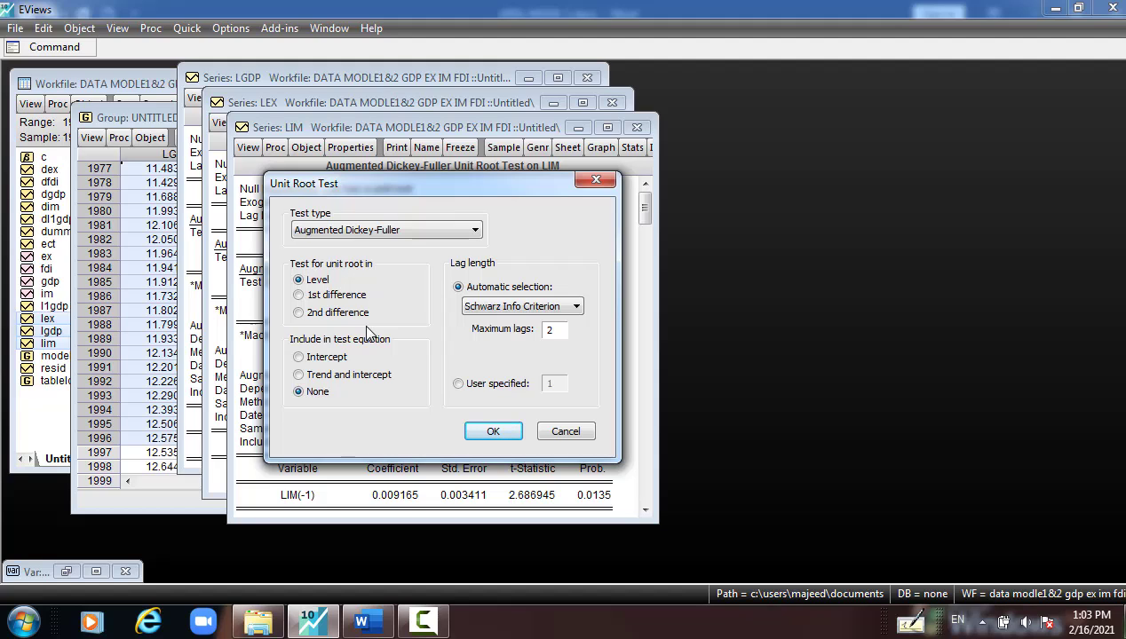
left_click(331, 357)
left_click(308, 297)
left_click(491, 430)
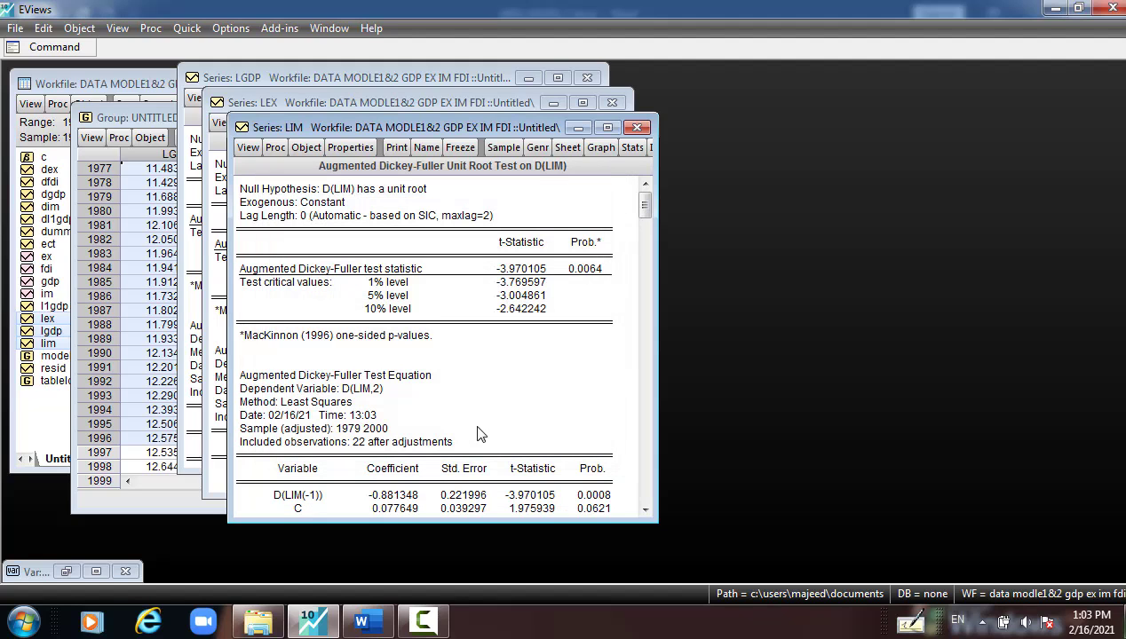
left_click(588, 272)
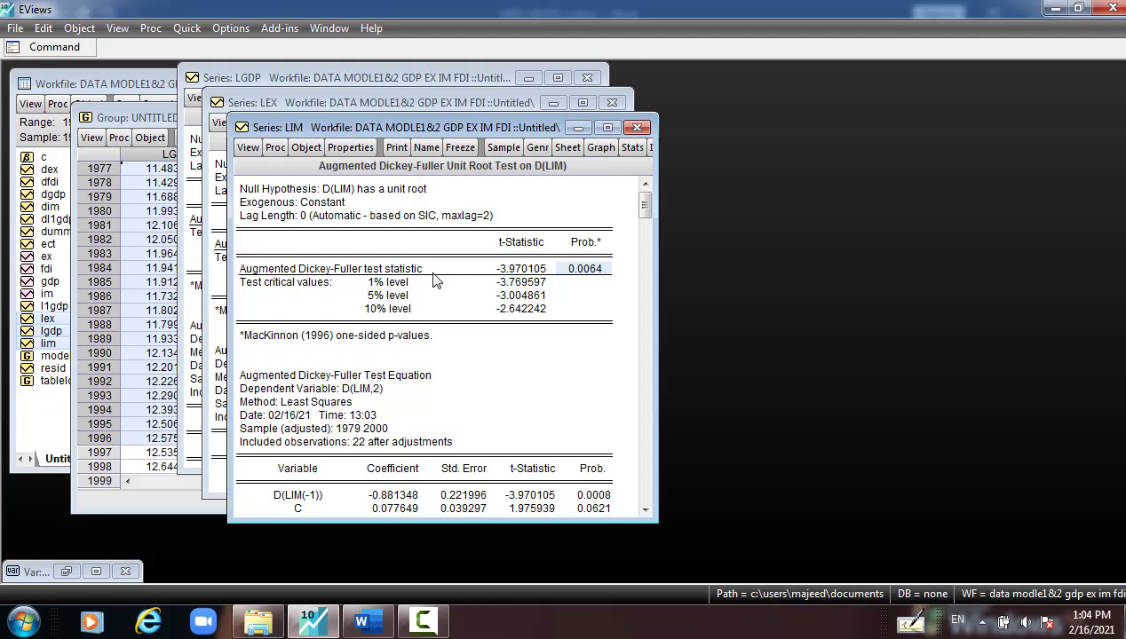
Rerun the LIM first-difference test with trend and intercept, and compare its t-statistic with the 5% and 10% critical values.
left_click(248, 148)
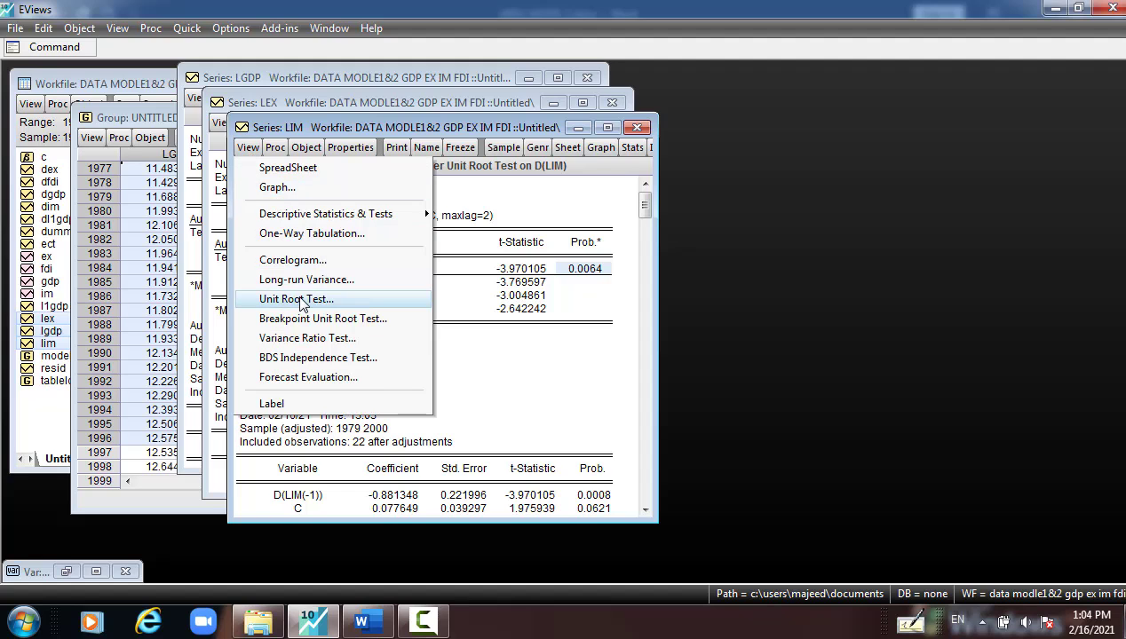
left_click(266, 297)
left_click(300, 373)
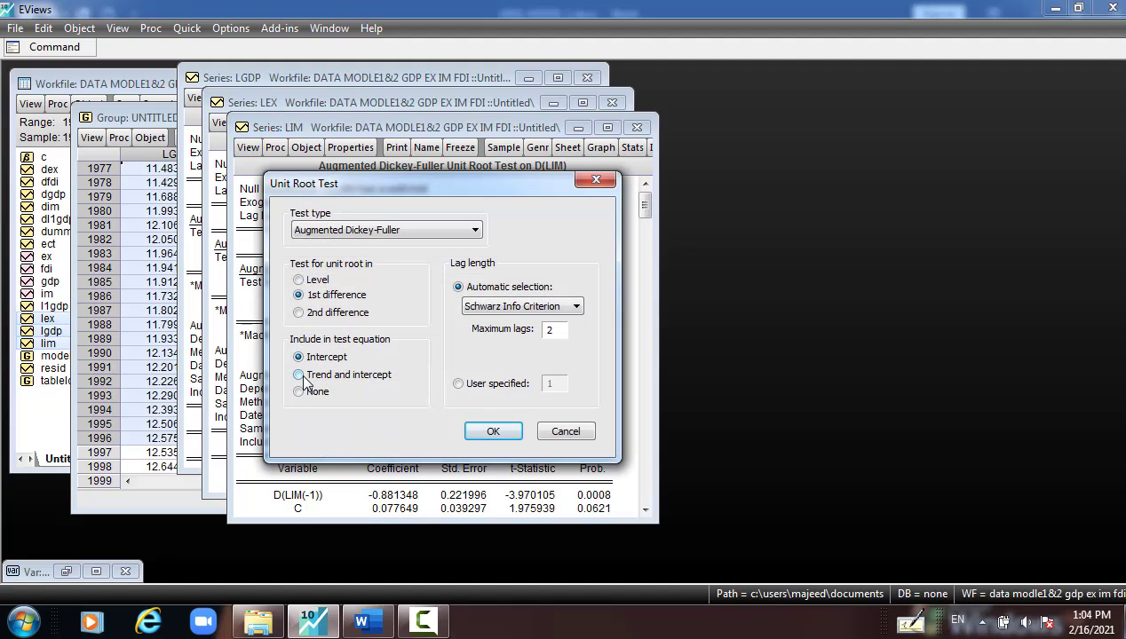
left_click(493, 430)
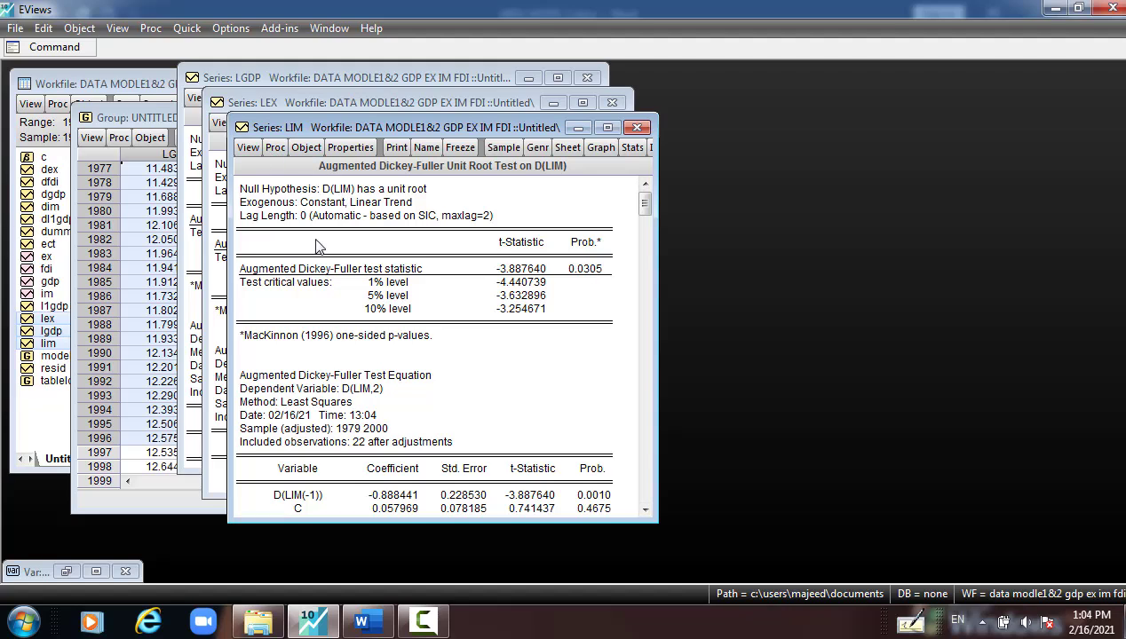
left_click_drag(572, 263, 596, 284)
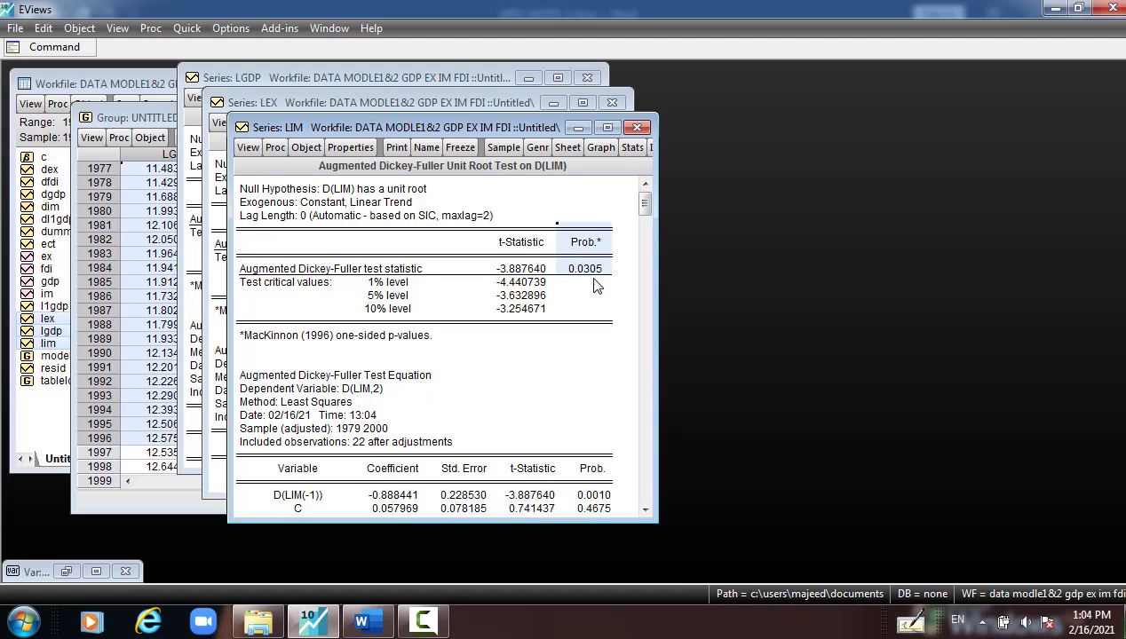
left_click(510, 271)
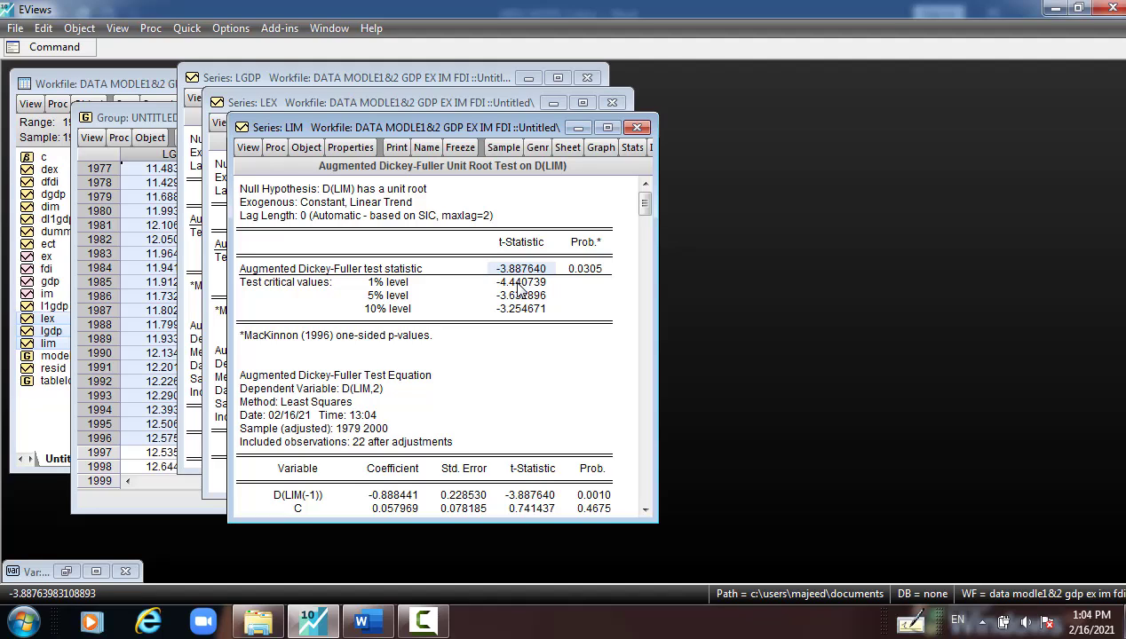
left_click_drag(517, 295, 513, 310)
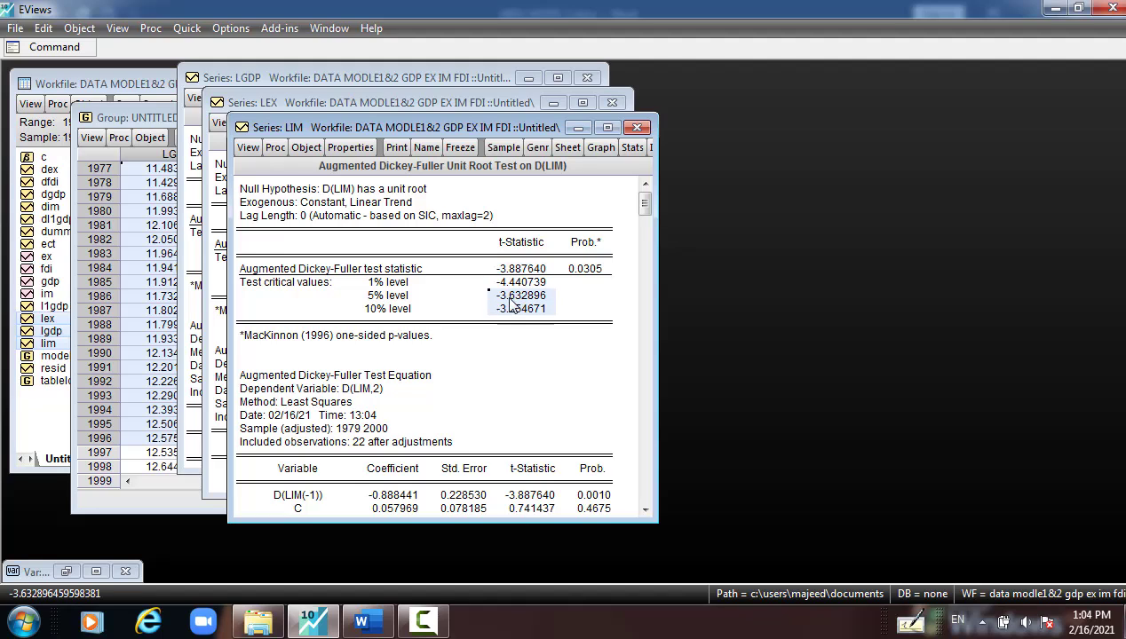
Rerun the LIM first-difference unit root test with neither trend nor intercept, and check its probability.
left_click(248, 147)
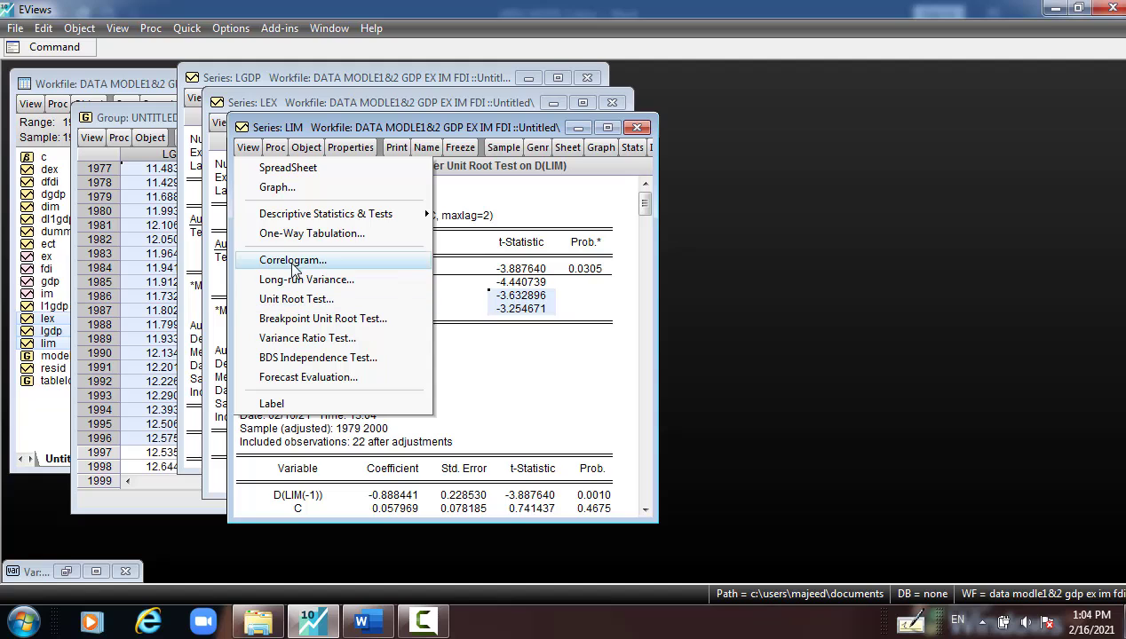
left_click(296, 305)
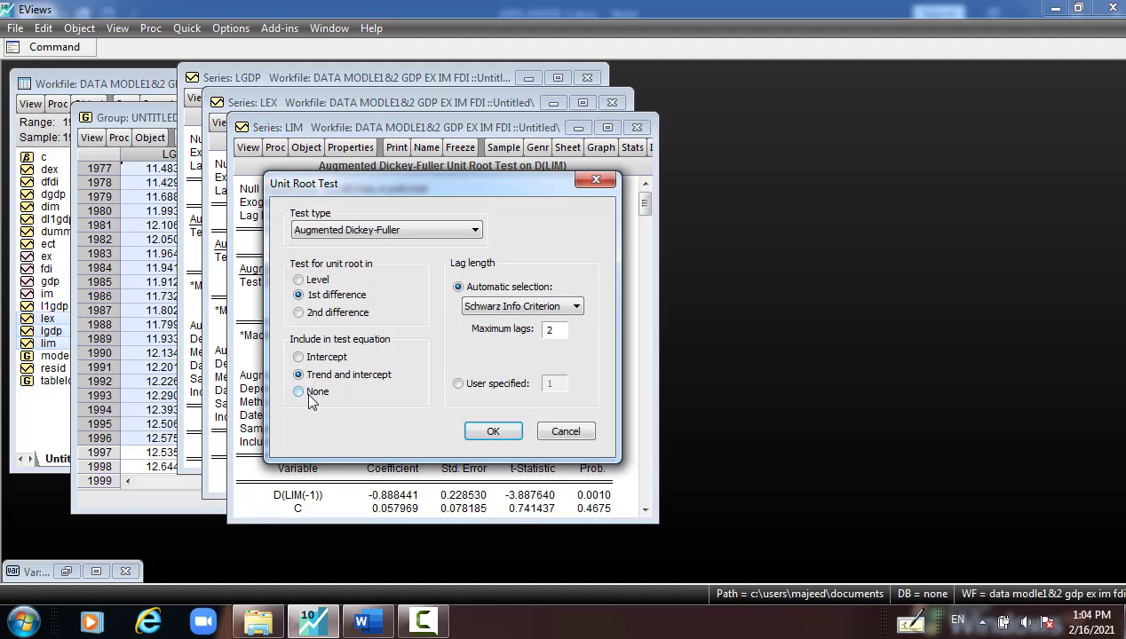
left_click(302, 392)
left_click(495, 430)
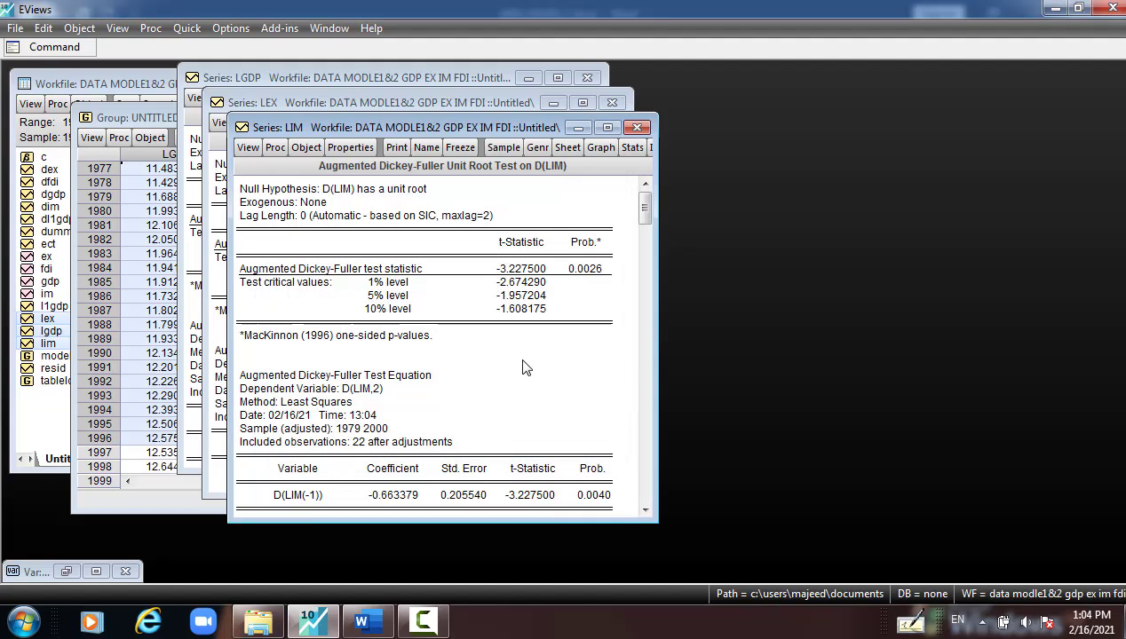
left_click(586, 270)
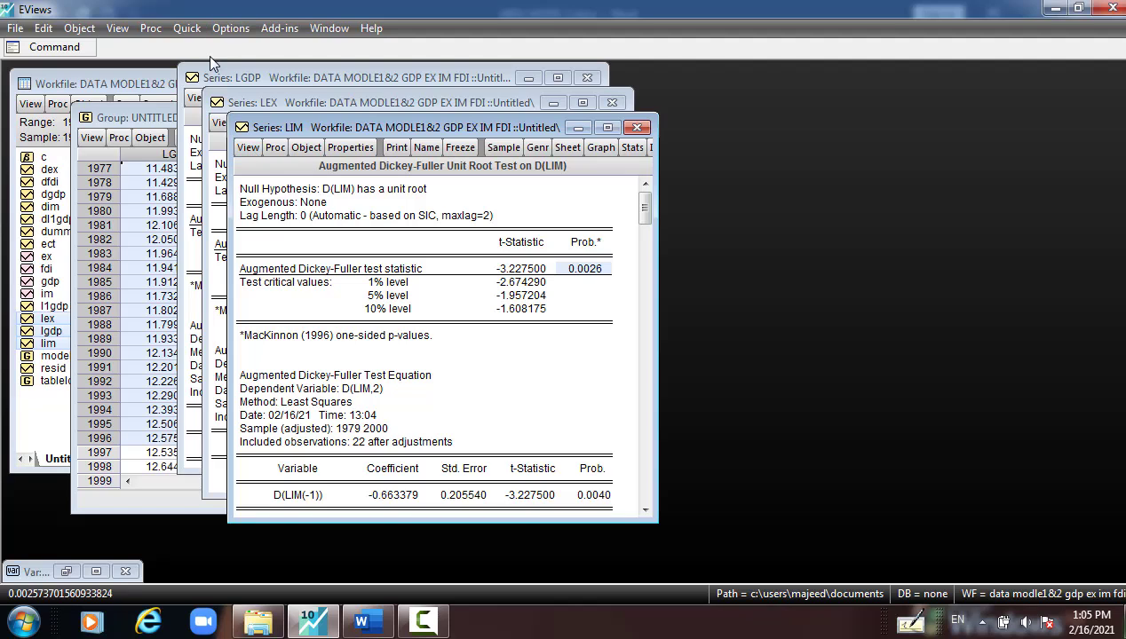
Begin a new equation estimation with the specification lgdp lex lim and the ARDL - Auto-regressive Distributed Lag Models method.
left_click(188, 27)
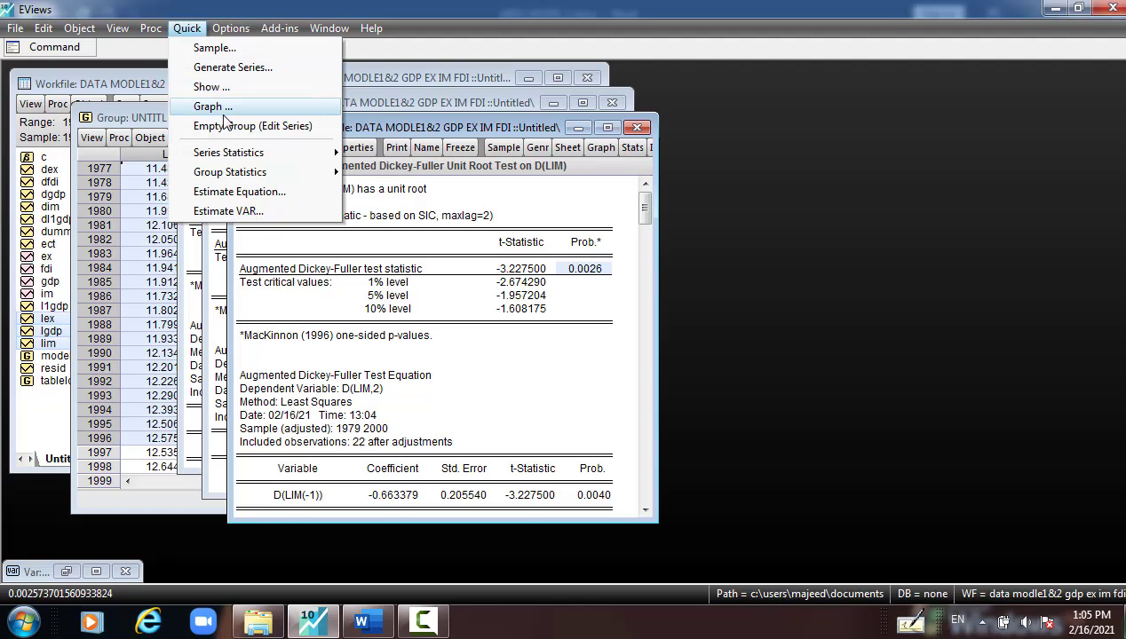
left_click(238, 192)
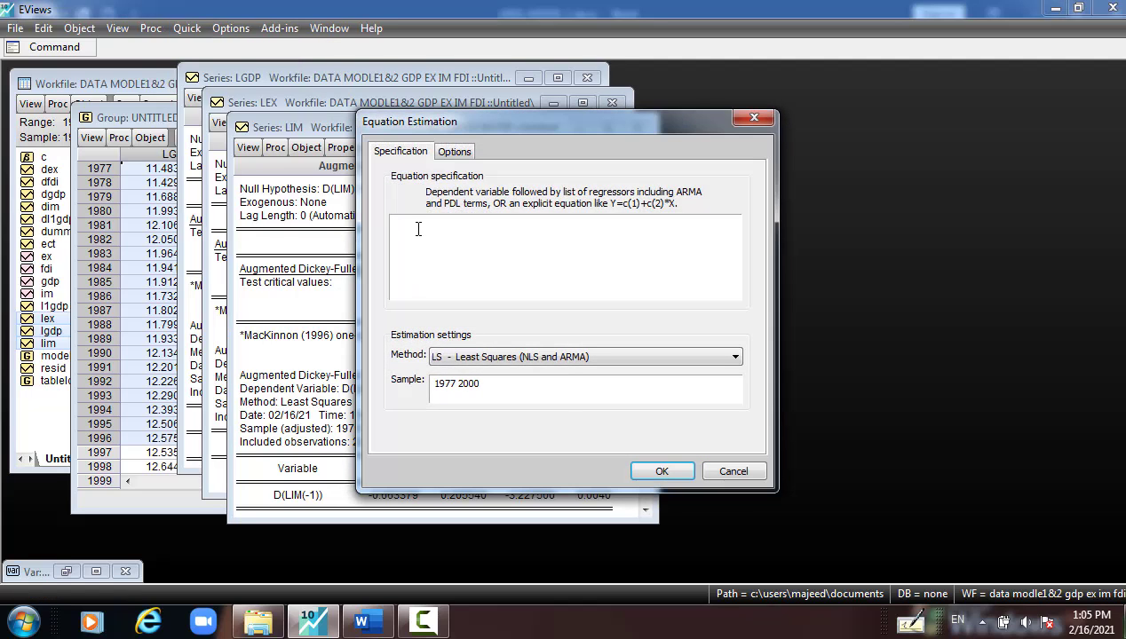
right_click(415, 231)
left_click(454, 332)
left_click(713, 358)
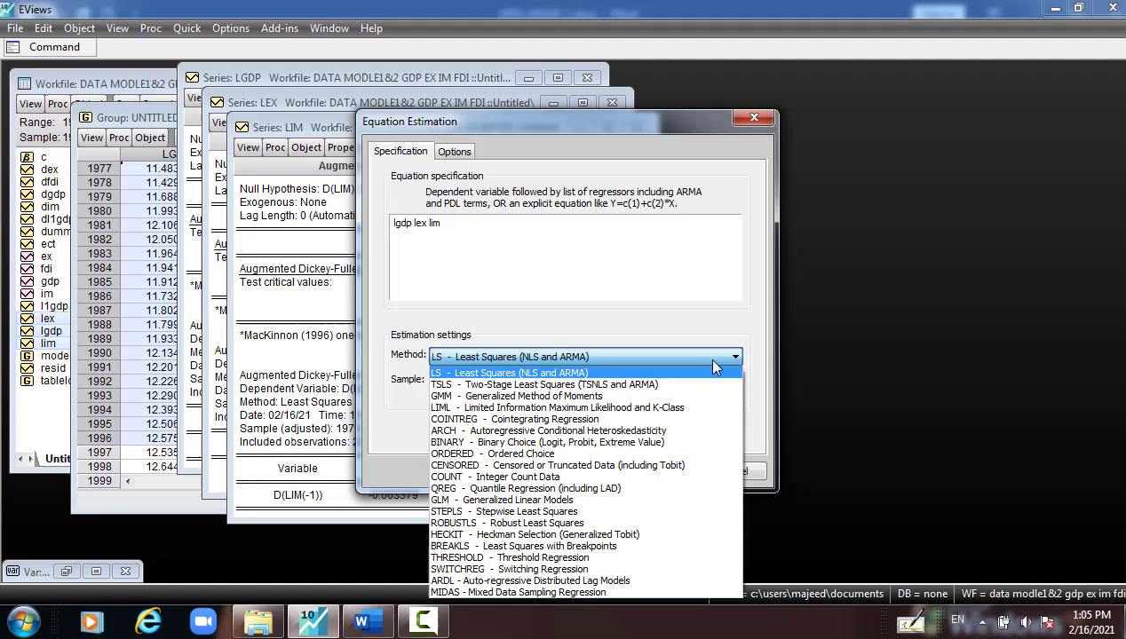
left_click(561, 581)
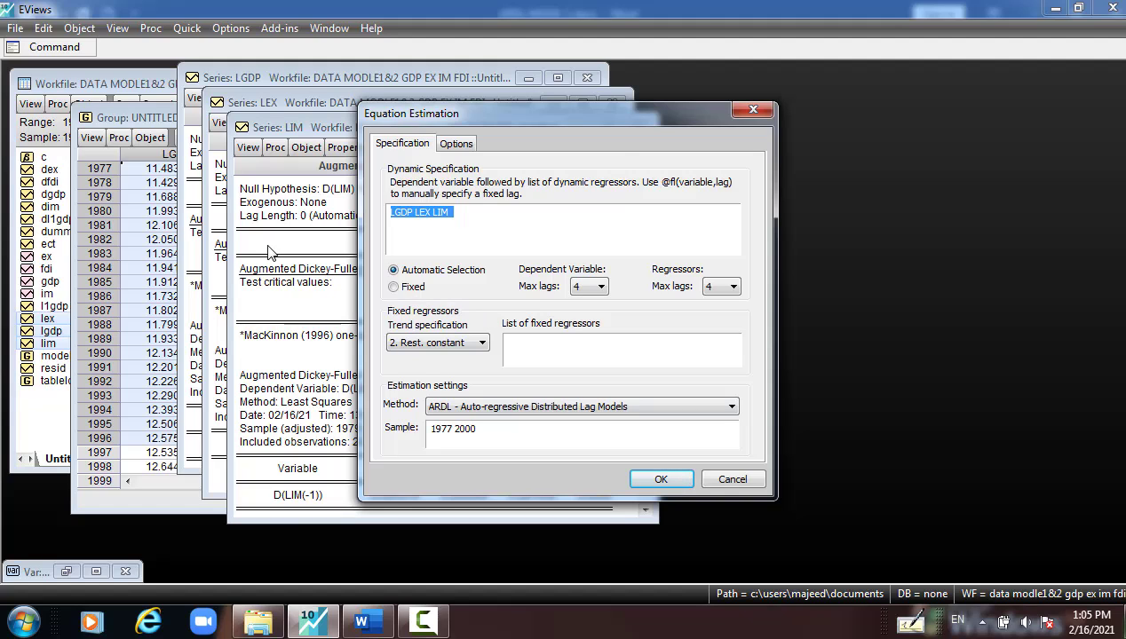
left_click(97, 571)
Set the maximum lags to 2 for both the dependent variable and the regressors.
left_click(598, 286)
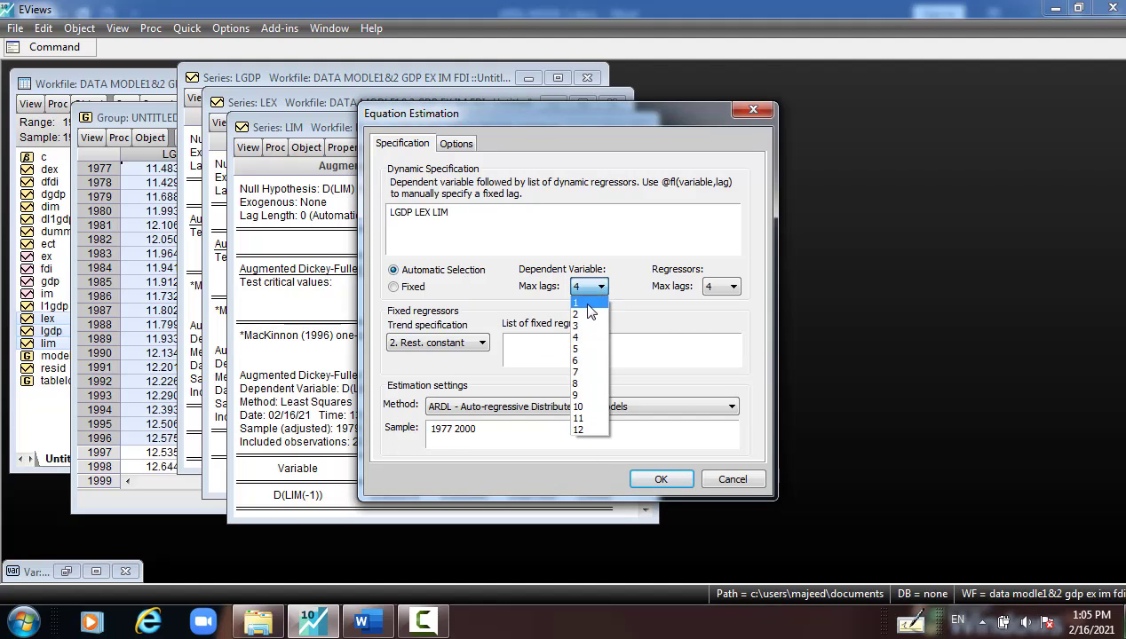
left_click(589, 313)
left_click(600, 287)
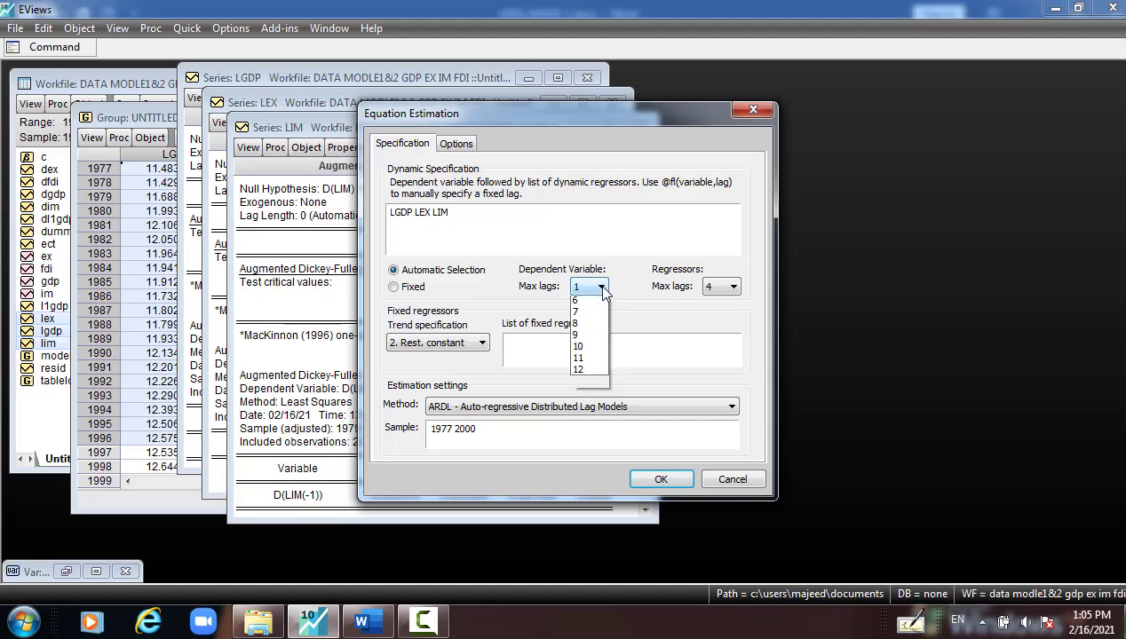
left_click(586, 315)
left_click(733, 286)
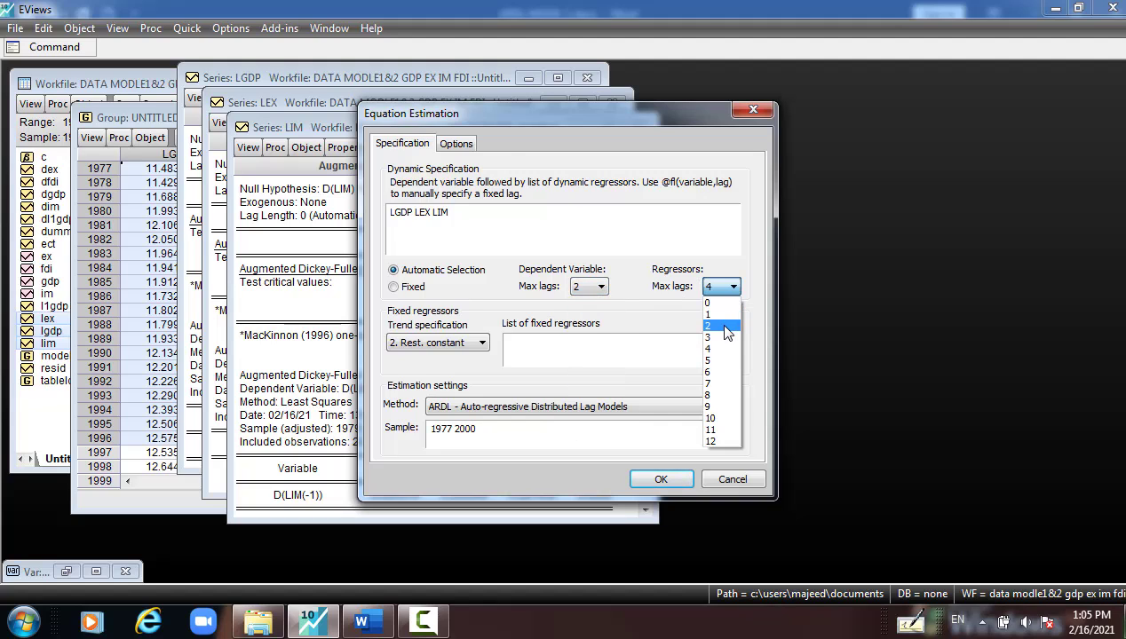
left_click(711, 316)
Set the trend specification to Constant and estimate the ARDL model over the 1977 2000 sample.
left_click(478, 346)
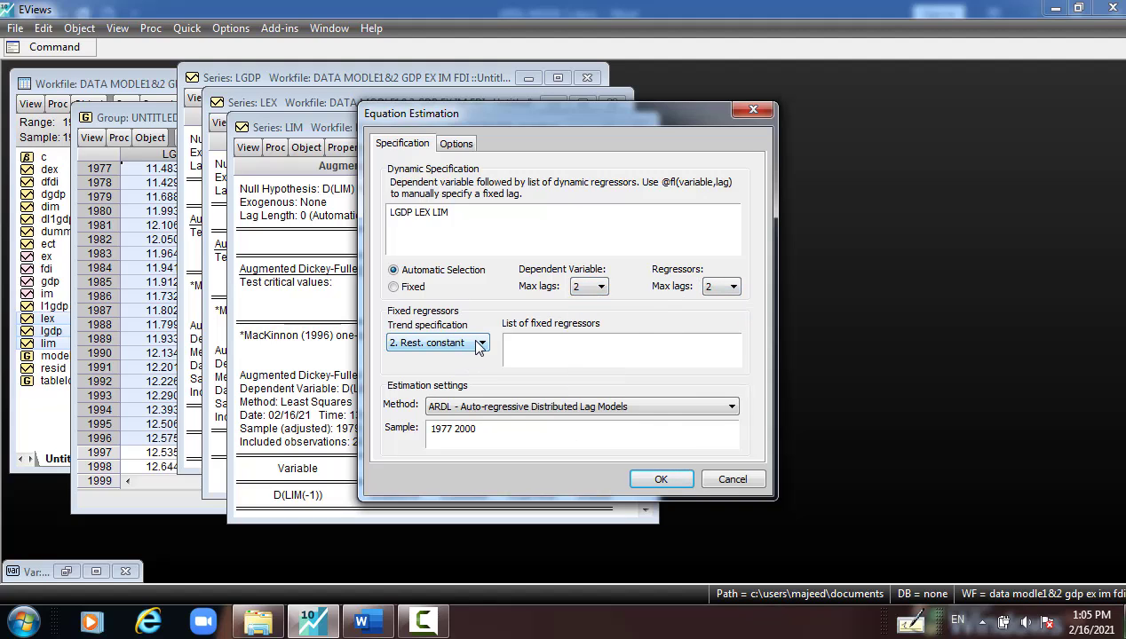
left_click(479, 346)
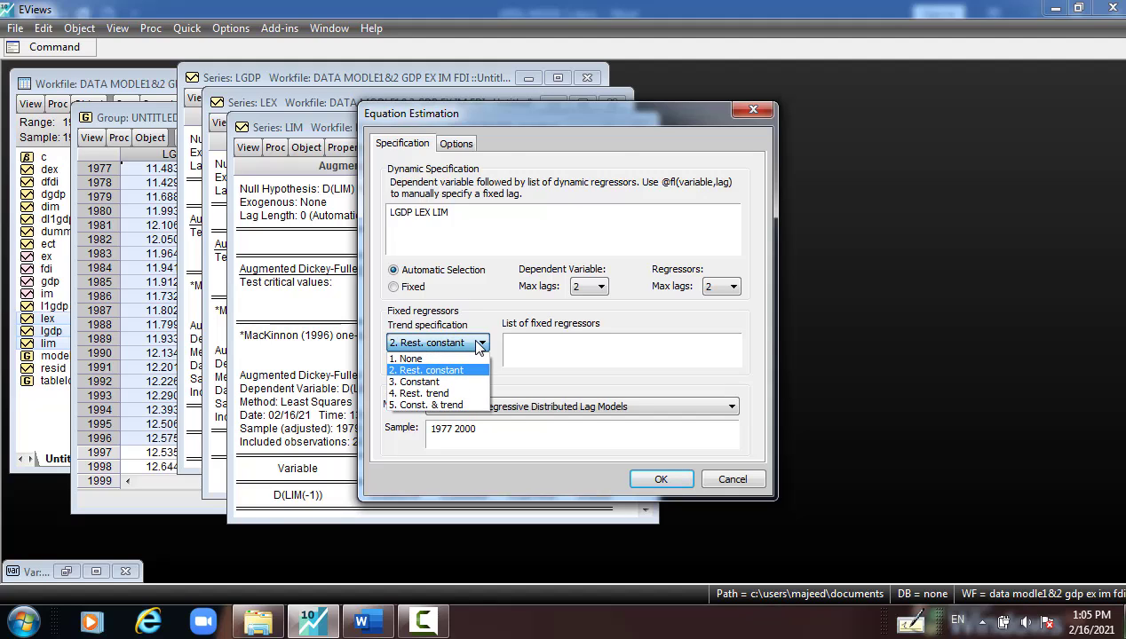
left_click(426, 381)
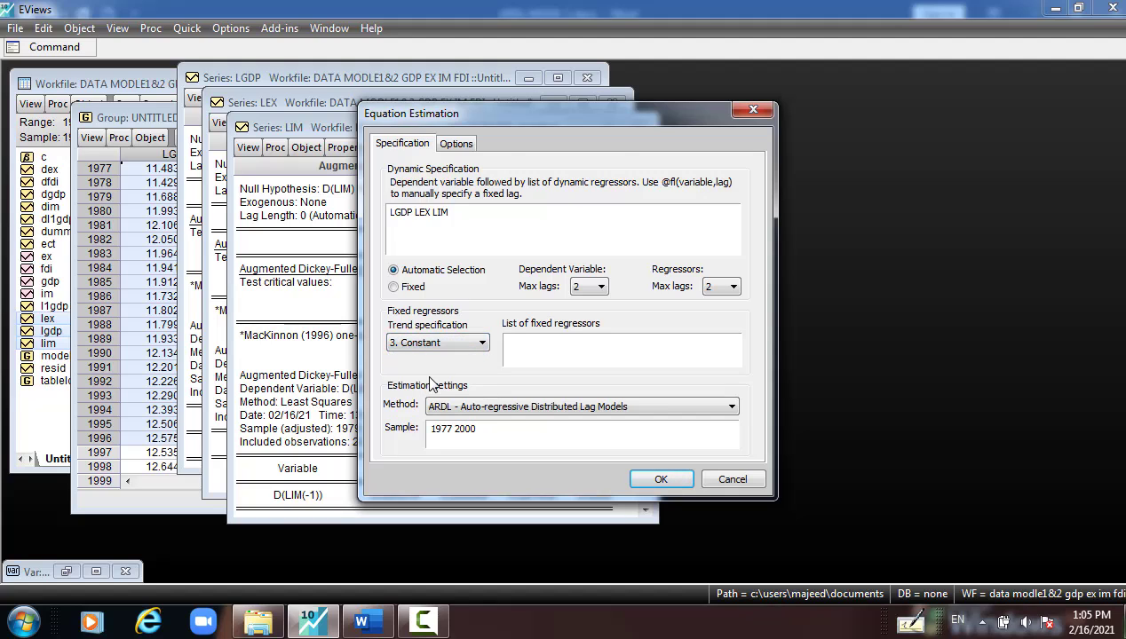
left_click(491, 429)
left_click_drag(491, 429, 423, 432)
left_click(661, 481)
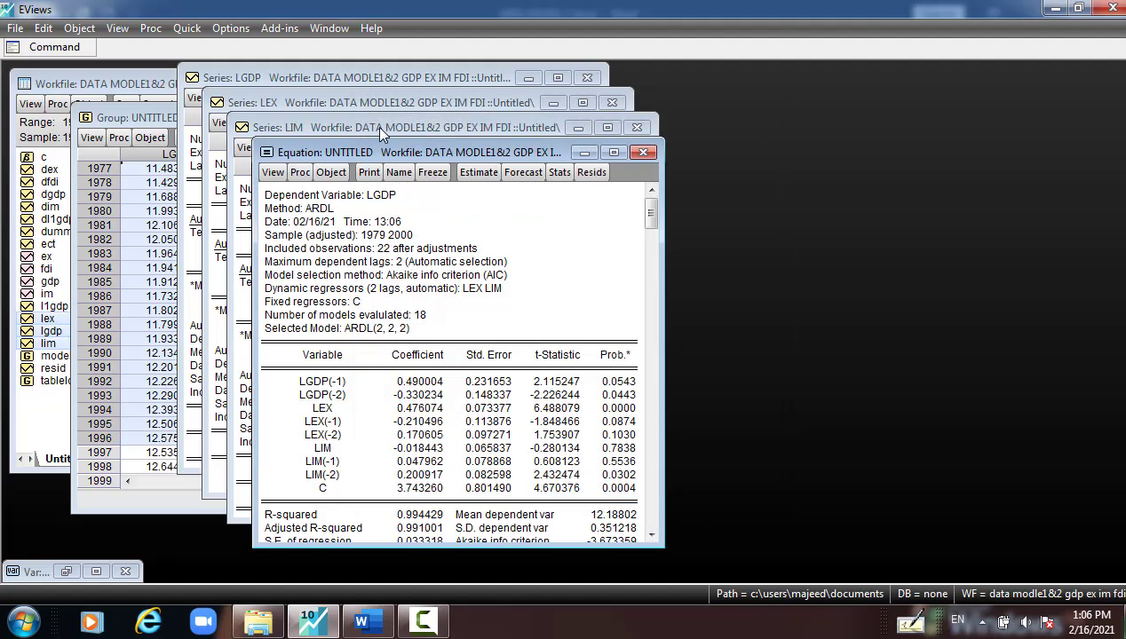
left_click_drag(380, 151, 367, 75)
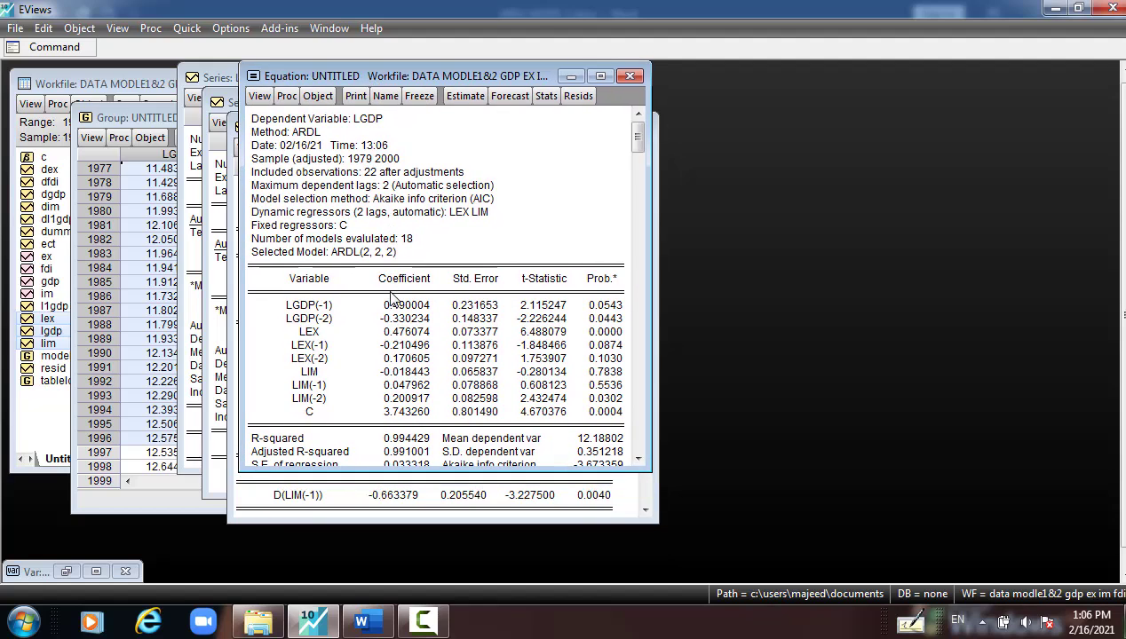
Run the Long Run Form and Bounds Test on the ARDL equation, and check the LGDP(-1) row and the long-run LEX and LIM estimates.
left_click(259, 95)
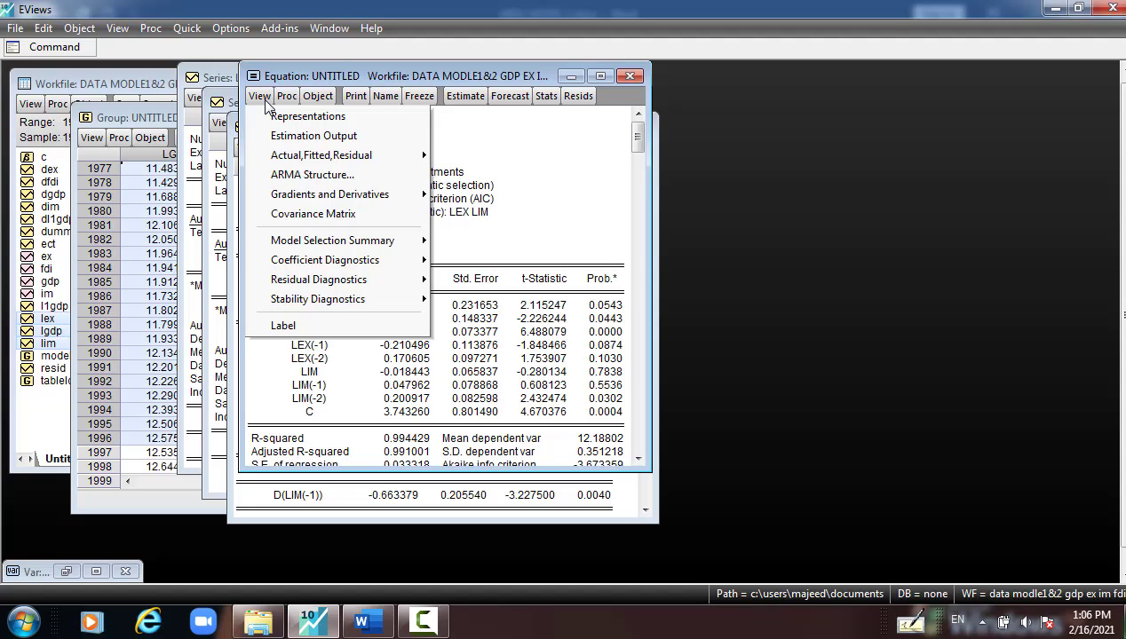
mouse_move(326, 279)
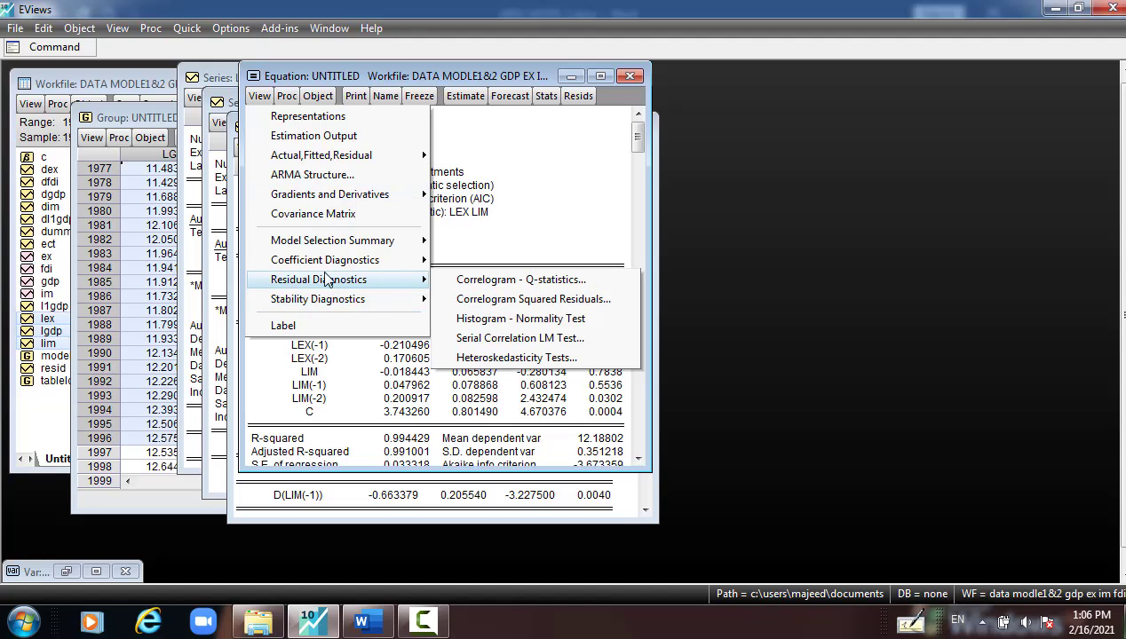
mouse_move(300, 259)
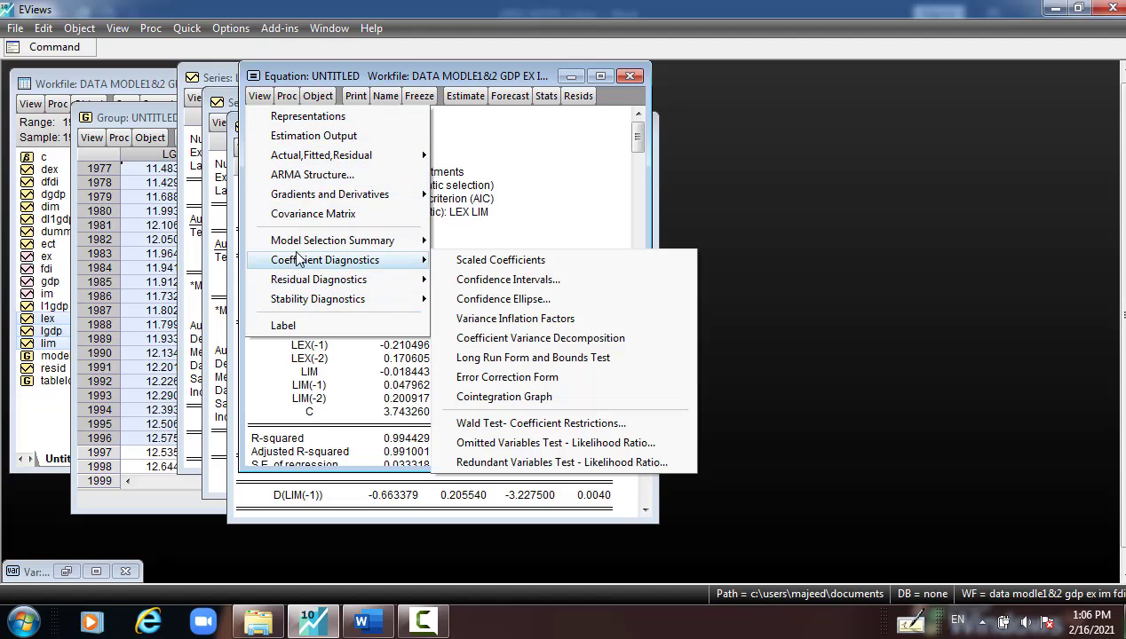
left_click(564, 359)
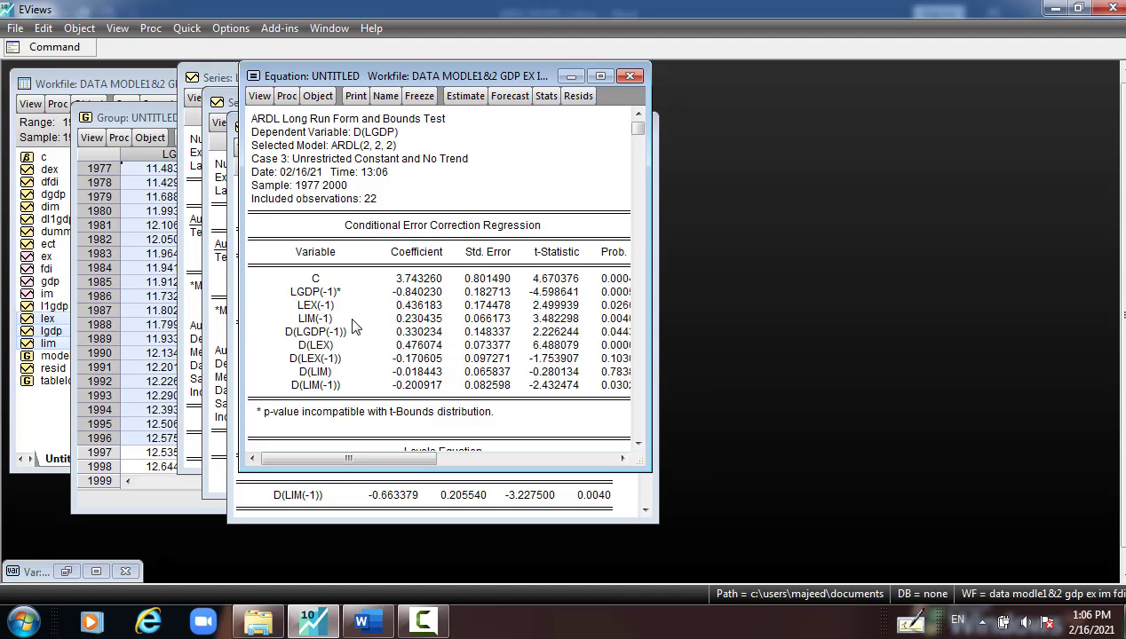
left_click(317, 292)
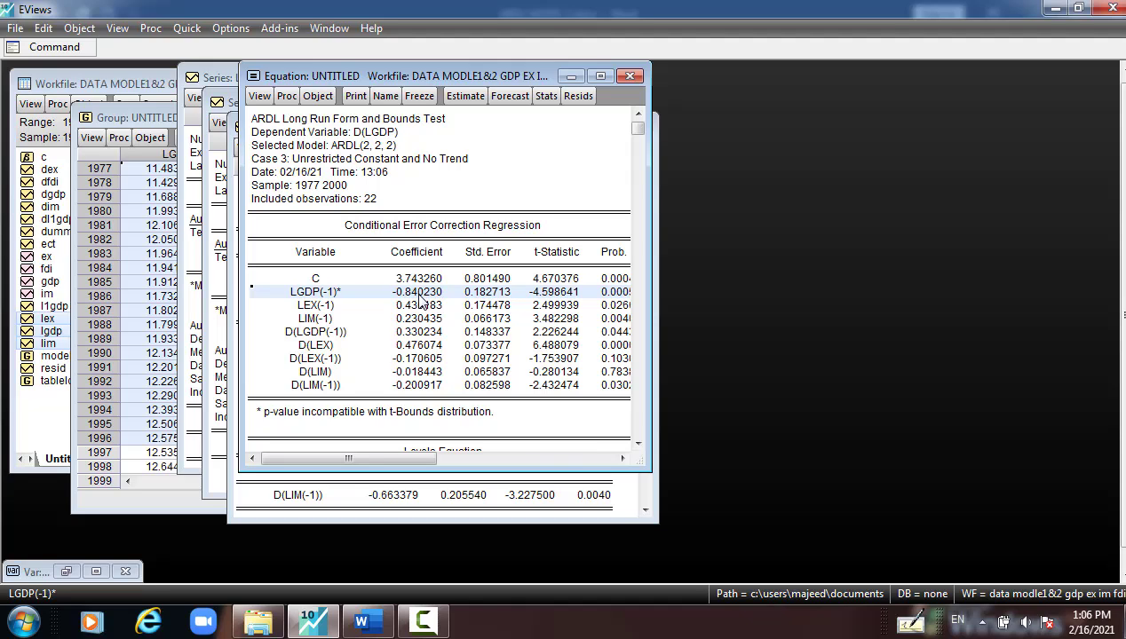
scroll(419, 302, "down", 4)
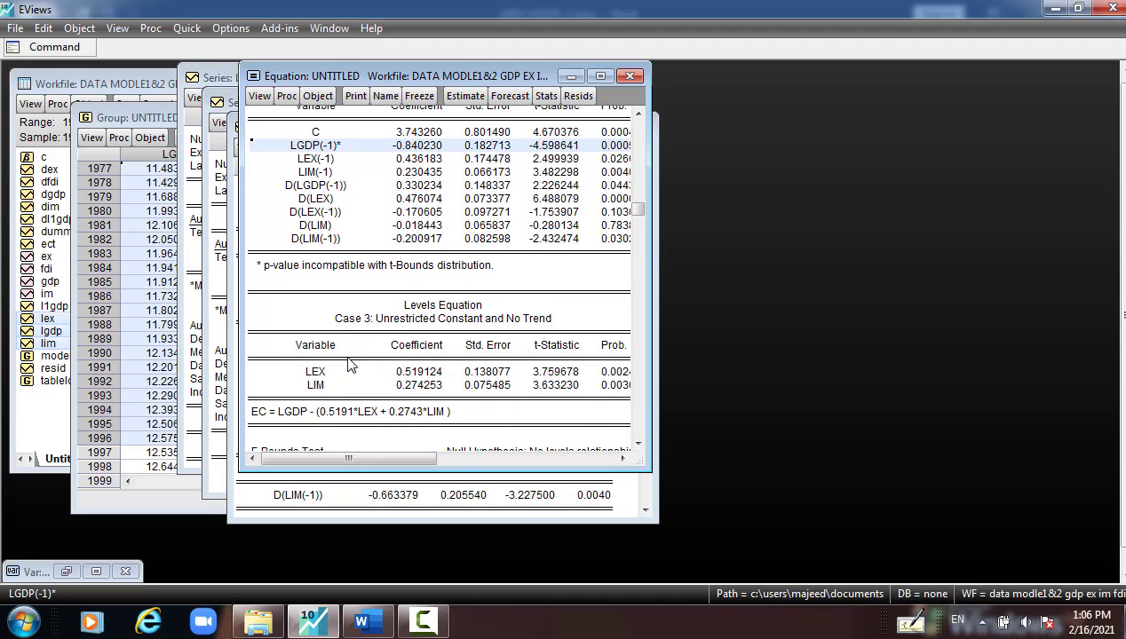
left_click_drag(306, 373, 626, 387)
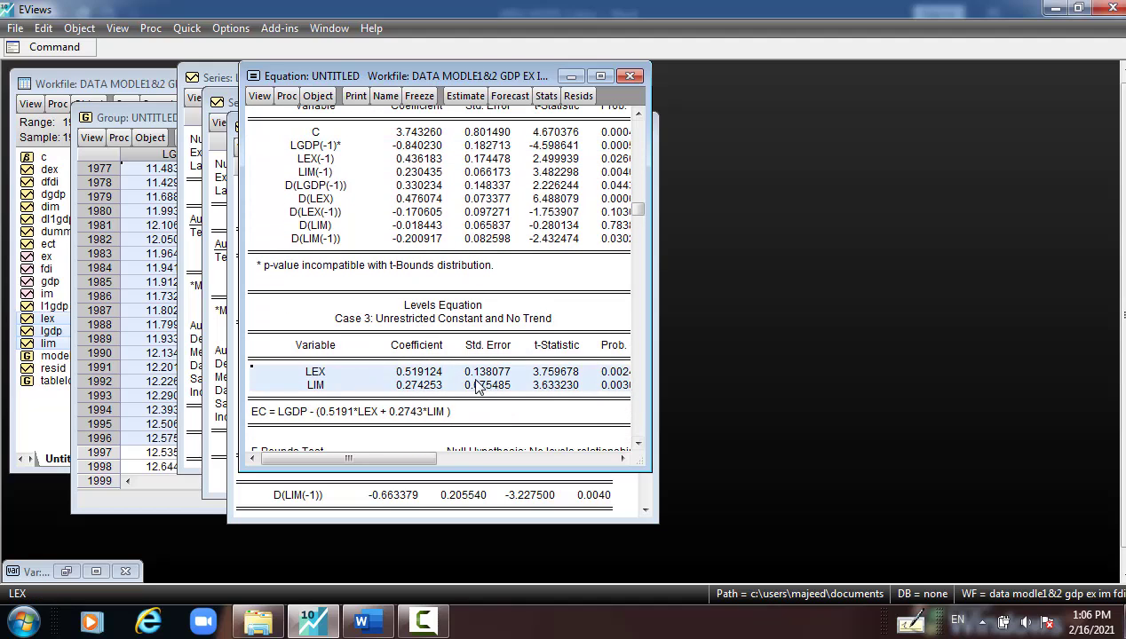
Compare the F-Bounds Test F-statistic with the I(0) and I(1) critical values, widening the equation window to show both bounds.
scroll(477, 386, "down", 4)
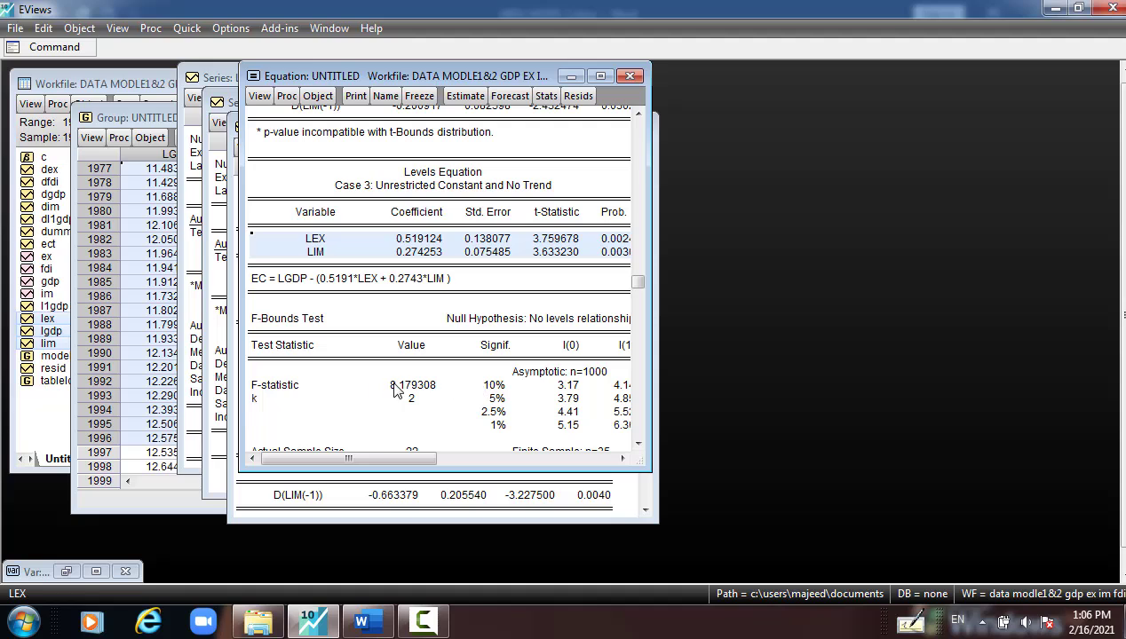
left_click(396, 391)
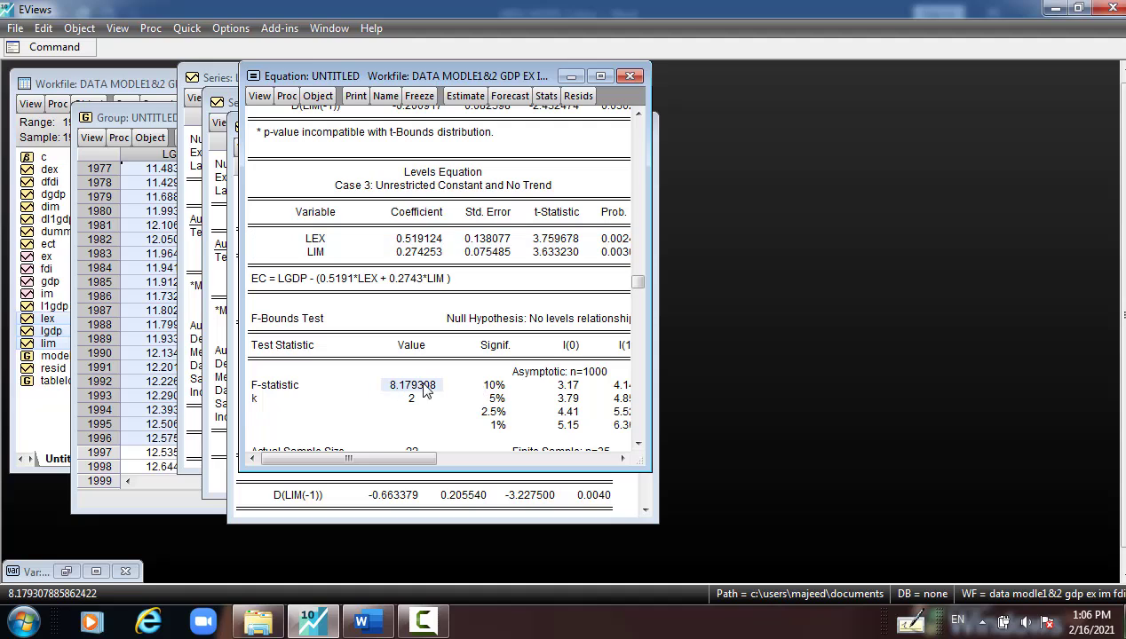
left_click_drag(645, 366, 728, 346)
left_click(627, 378)
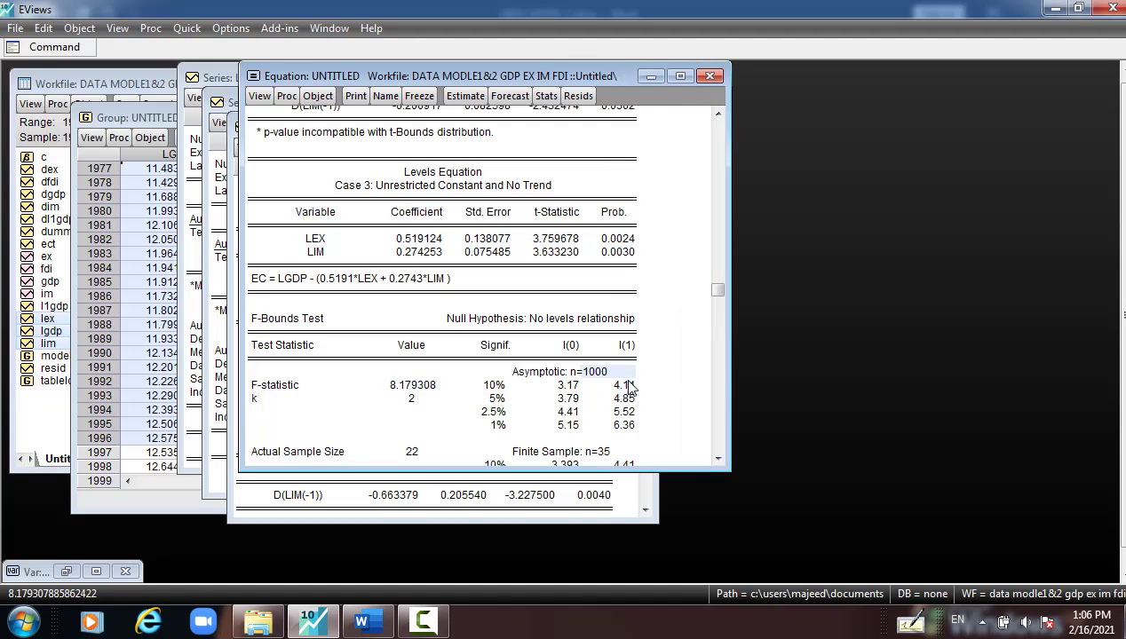
left_click_drag(627, 387, 631, 426)
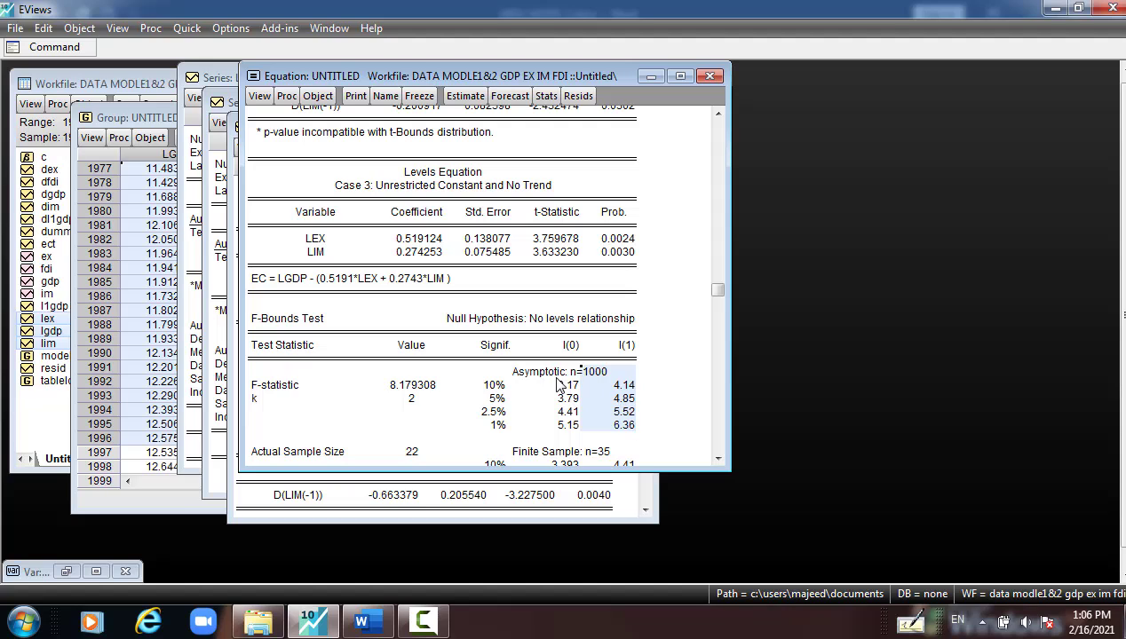
left_click_drag(559, 384, 561, 426)
left_click_drag(396, 359, 413, 407)
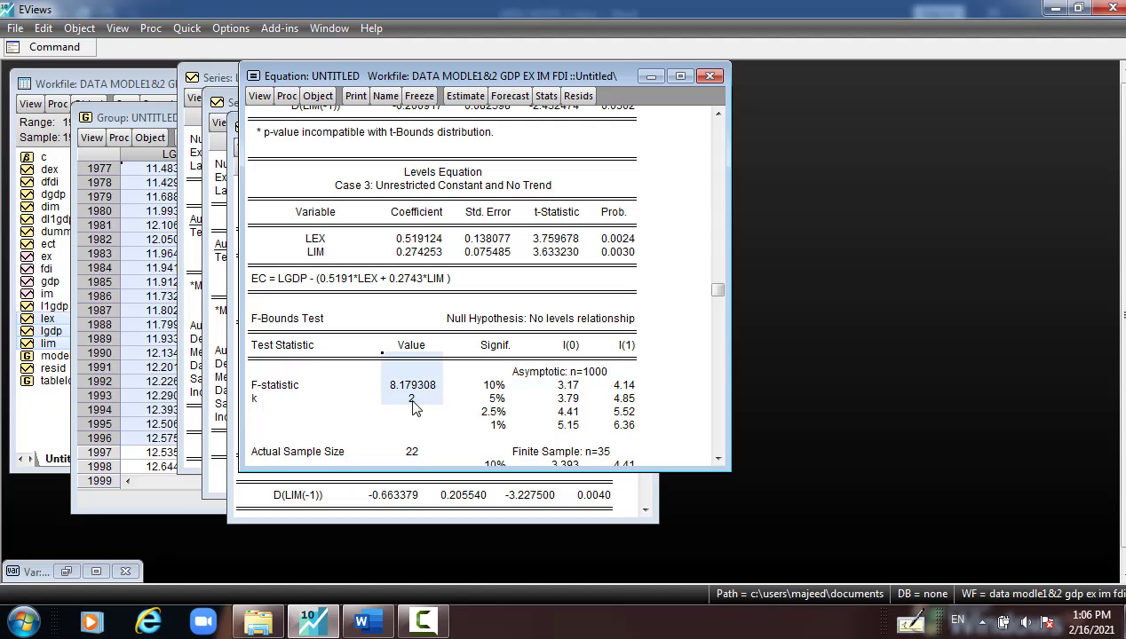
left_click_drag(622, 385, 629, 425)
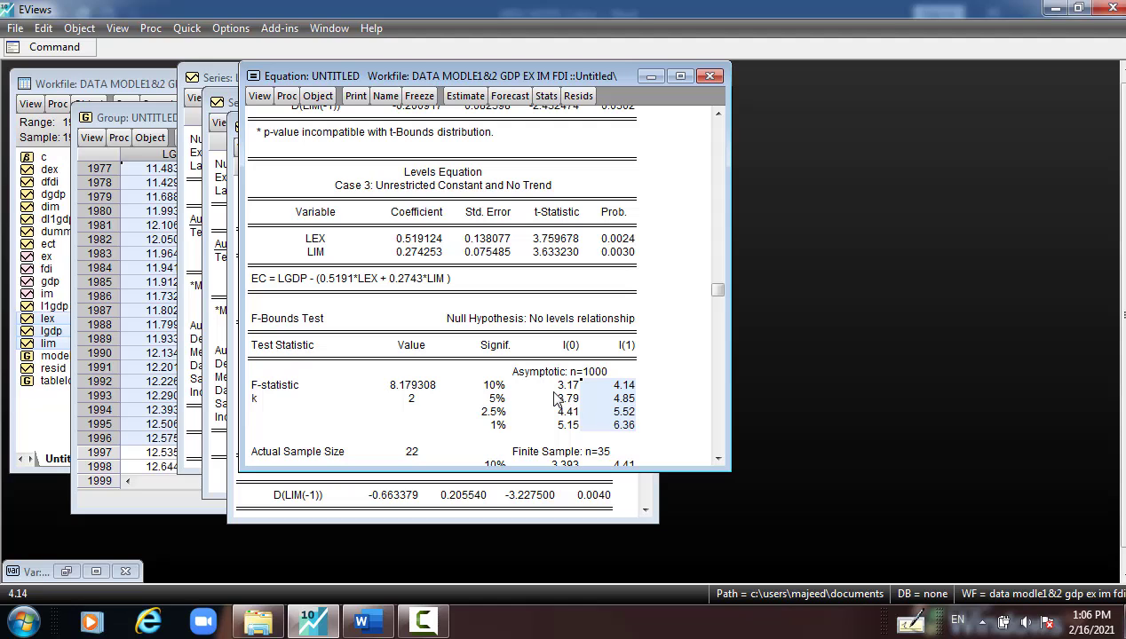
scroll(409, 357, "up", 1)
scroll(408, 357, "up", 2)
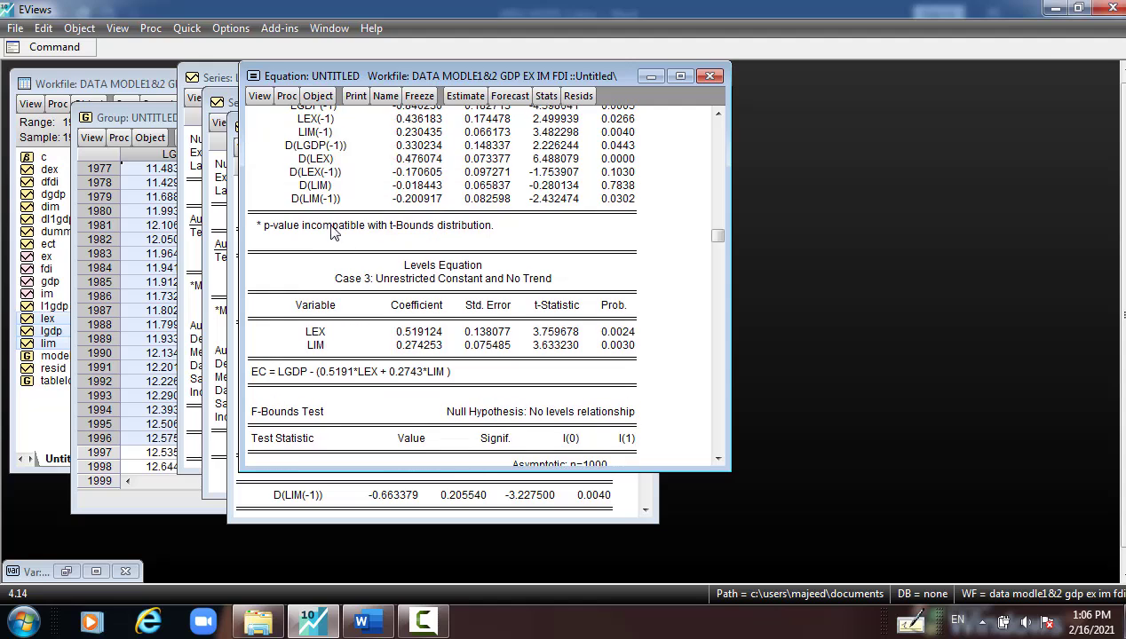
Show the ARDL equation's Error Correction Form, and check the CointEq(-1) coefficient row and the statistics below it.
left_click(258, 95)
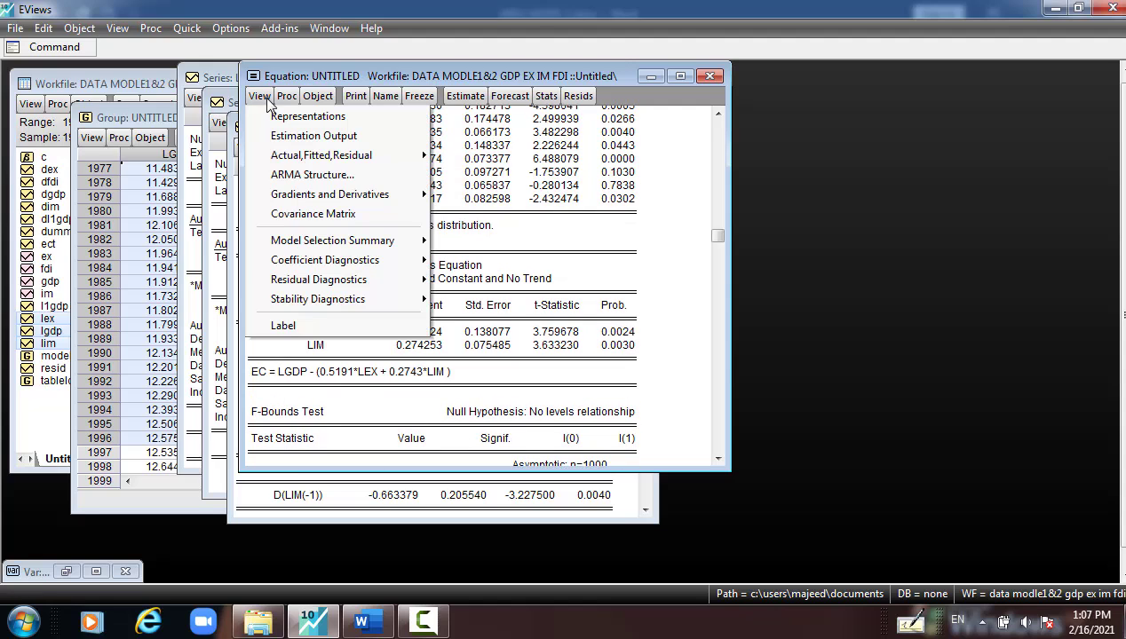
mouse_move(320, 268)
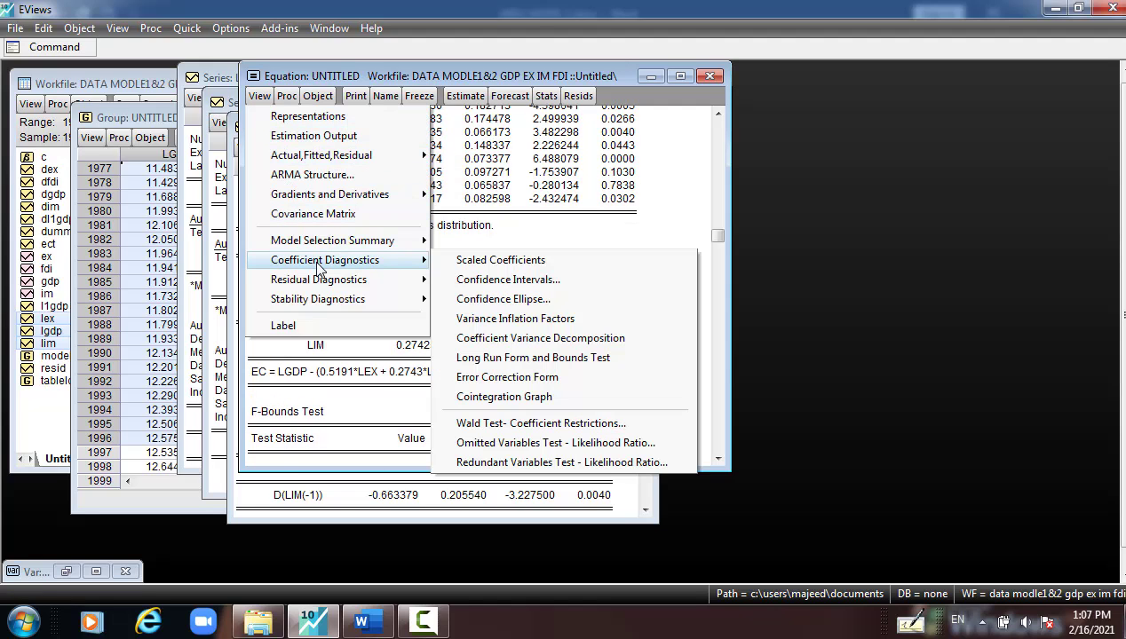
left_click(507, 376)
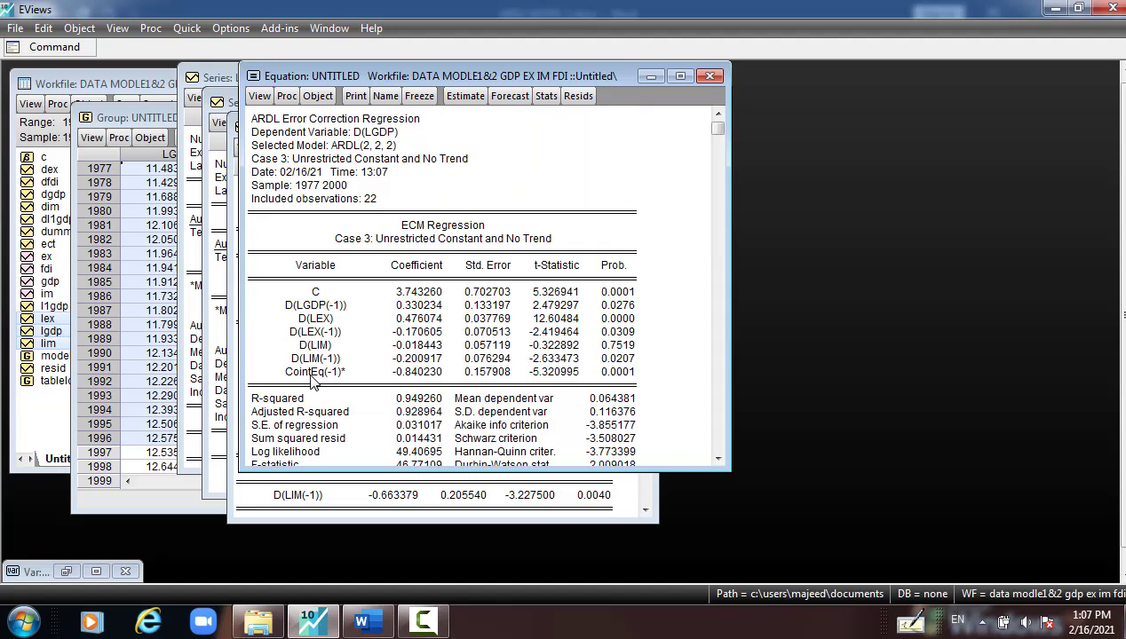
left_click(314, 372)
left_click_drag(351, 391, 621, 378)
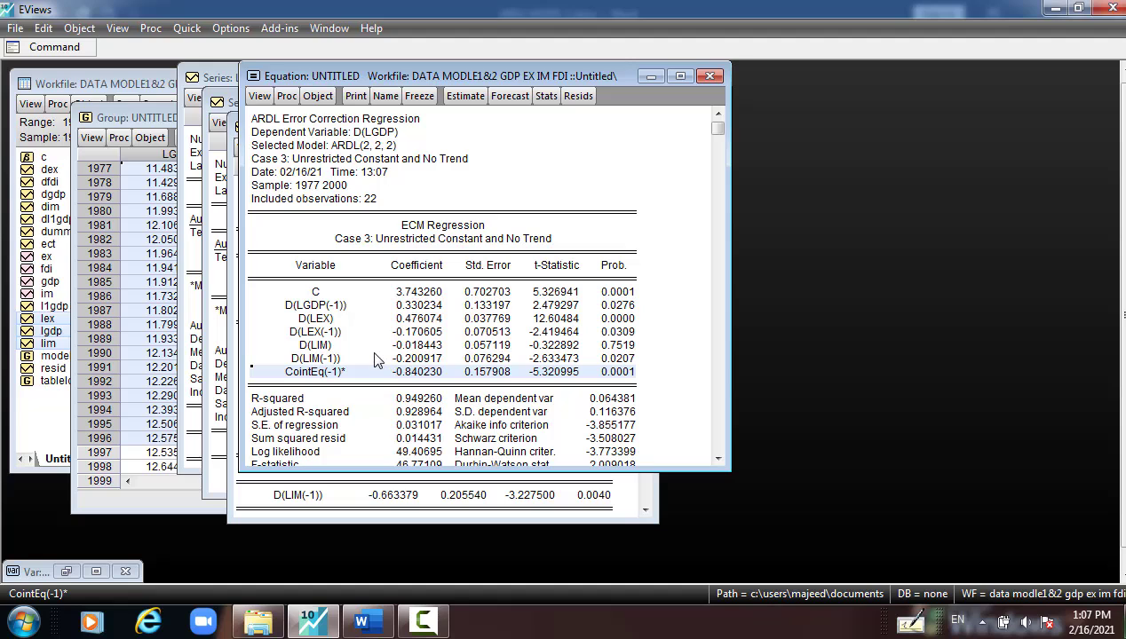
scroll(374, 359, "down", 6)
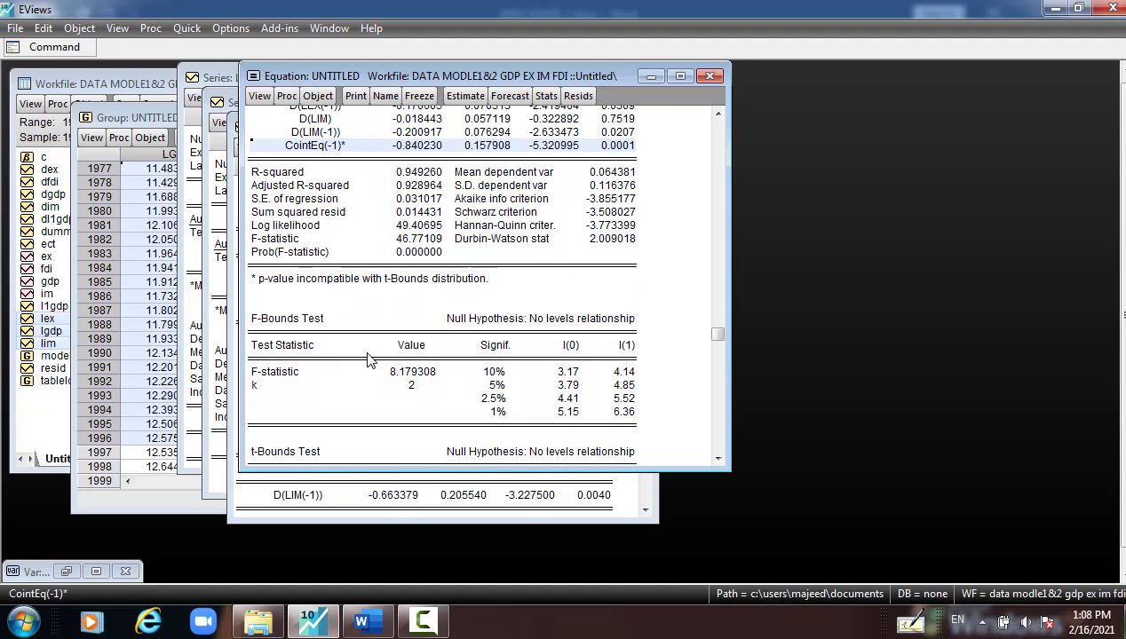
Compare the F-Bounds Test F-statistic with the I(1) critical values in the Error Correction Form output.
left_click(405, 373)
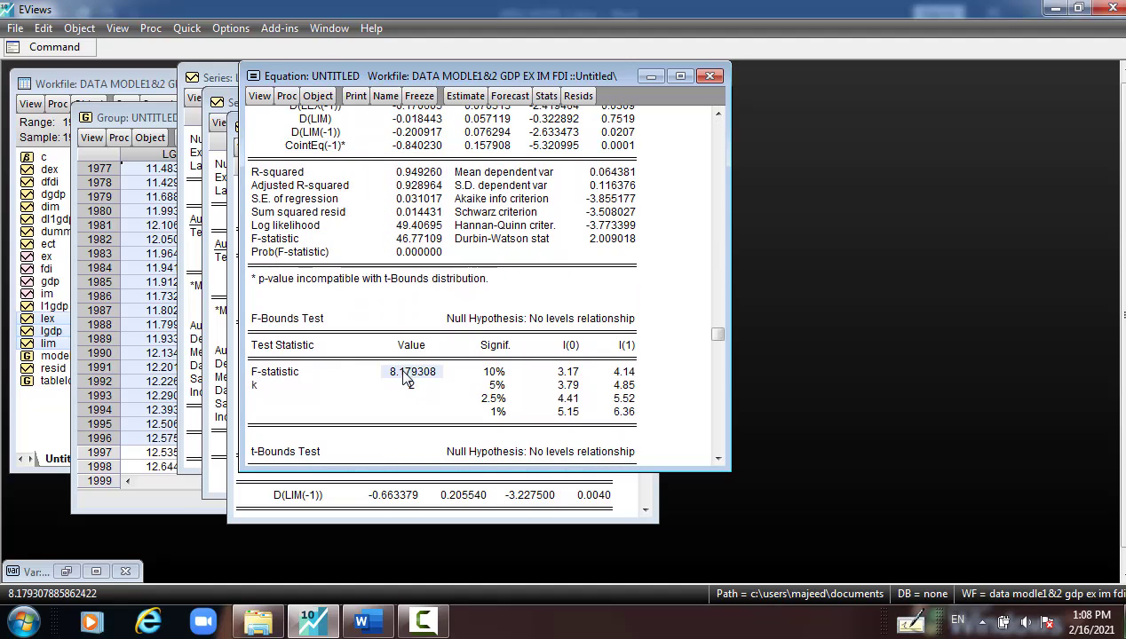
left_click_drag(613, 346, 623, 422)
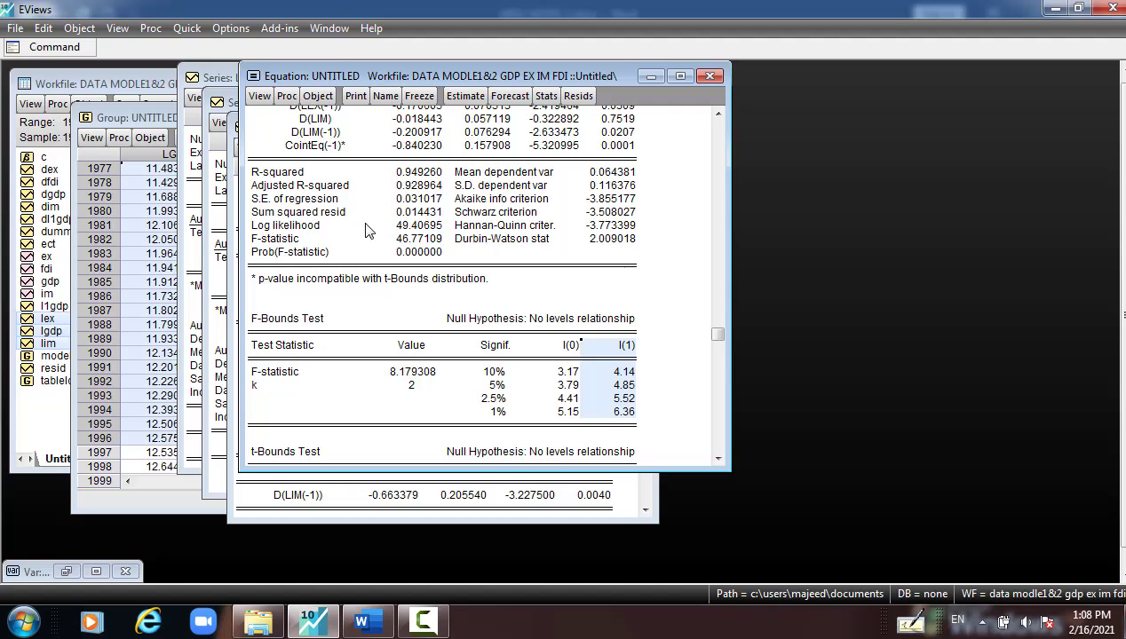
left_click(406, 372)
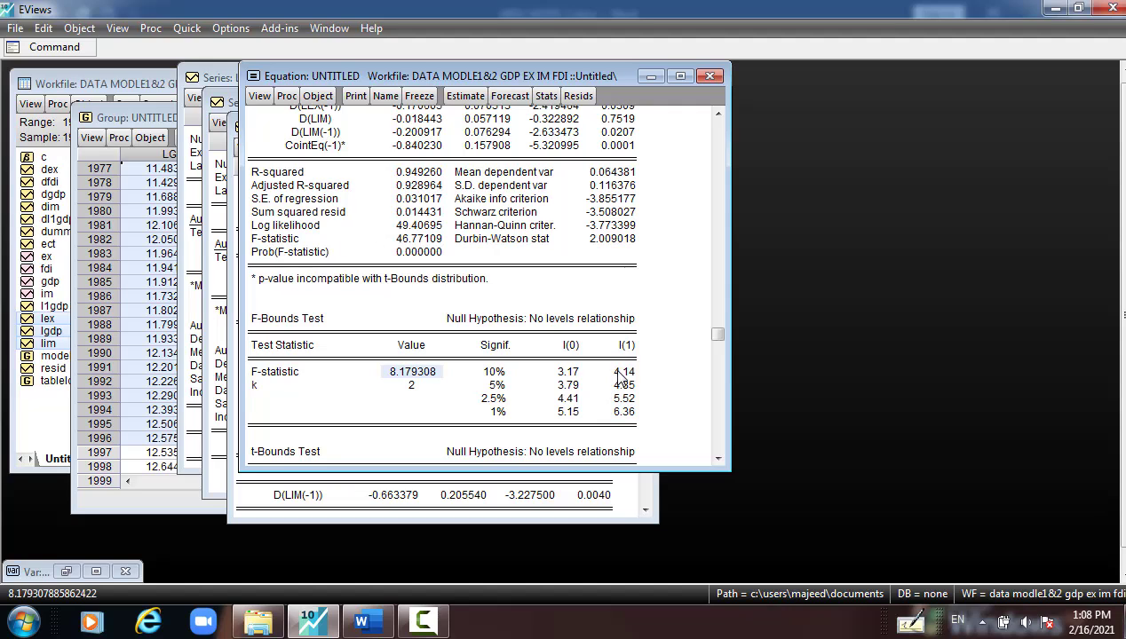
left_click_drag(618, 371, 621, 417)
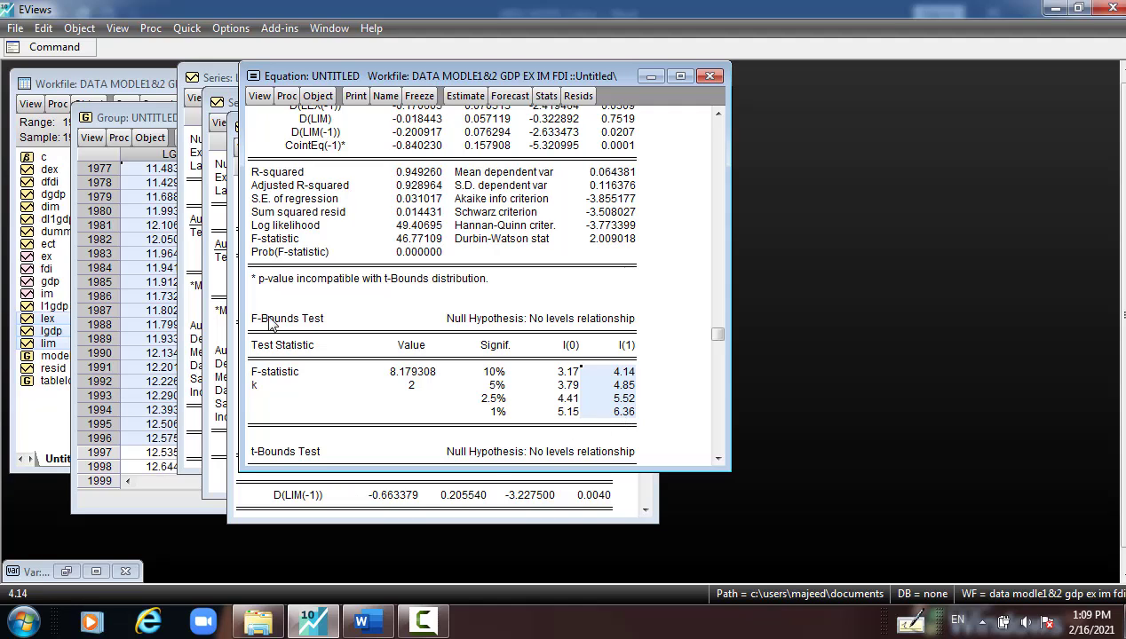
Examine the CointEq(-1) row of the ECM Regression, focusing on its coefficient and probability.
scroll(317, 249, "up", 1)
left_click(297, 161)
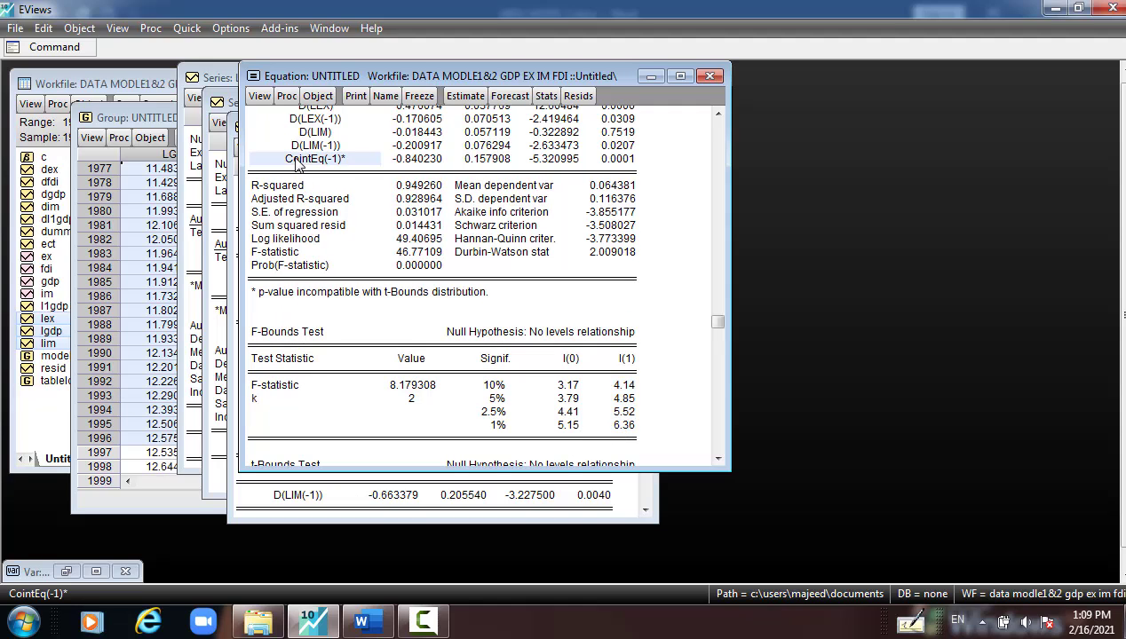
left_click_drag(297, 160, 617, 164)
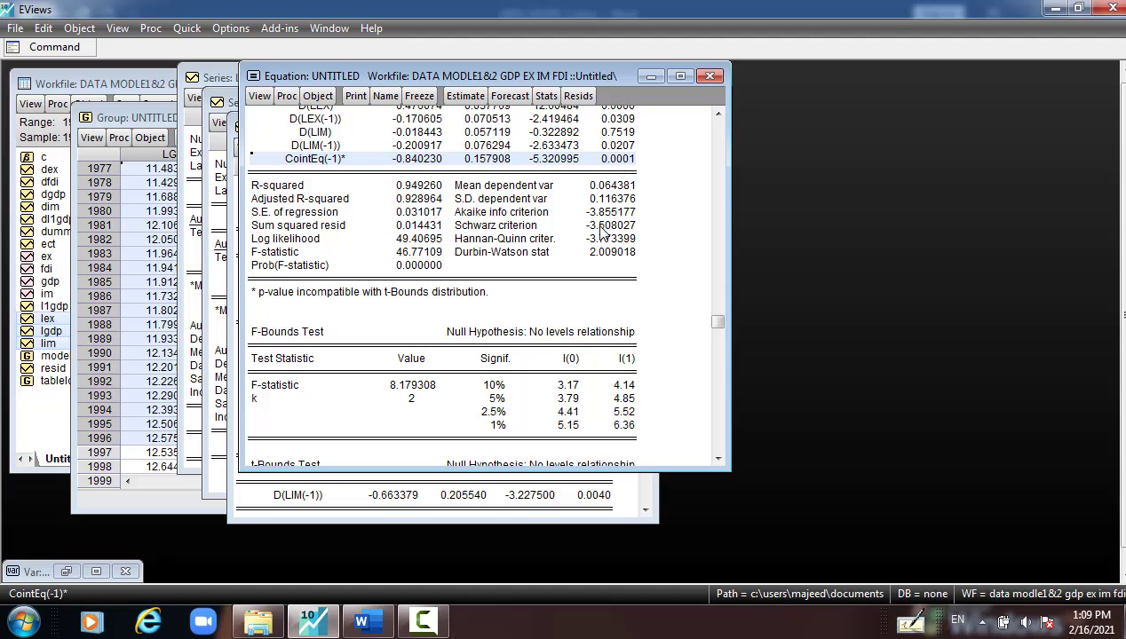
scroll(601, 231, "up", 2)
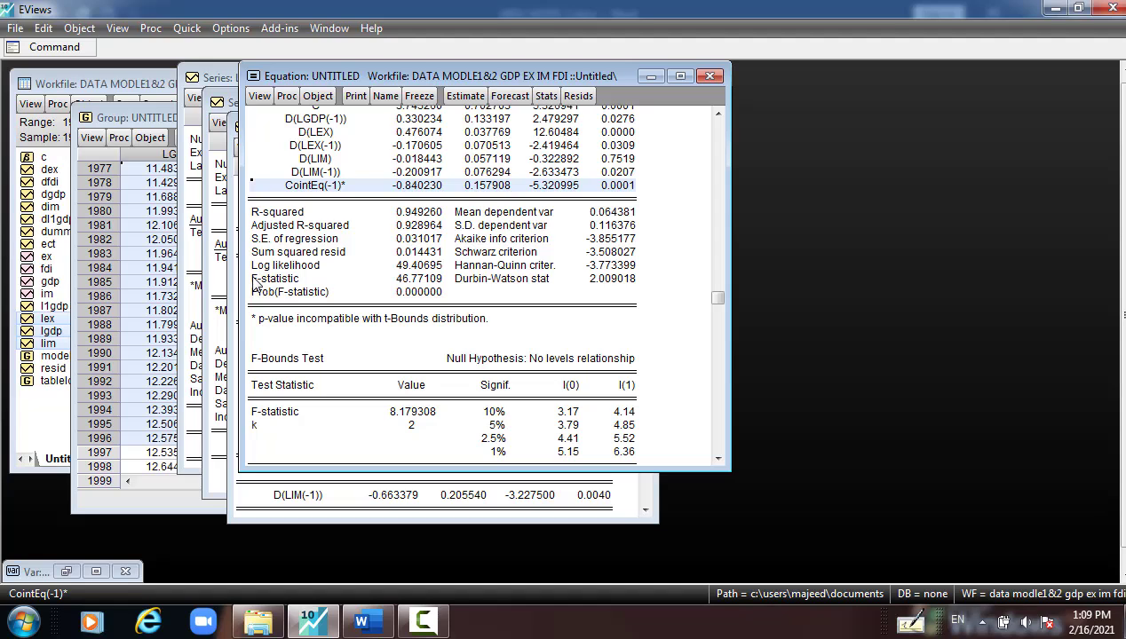
left_click(418, 185)
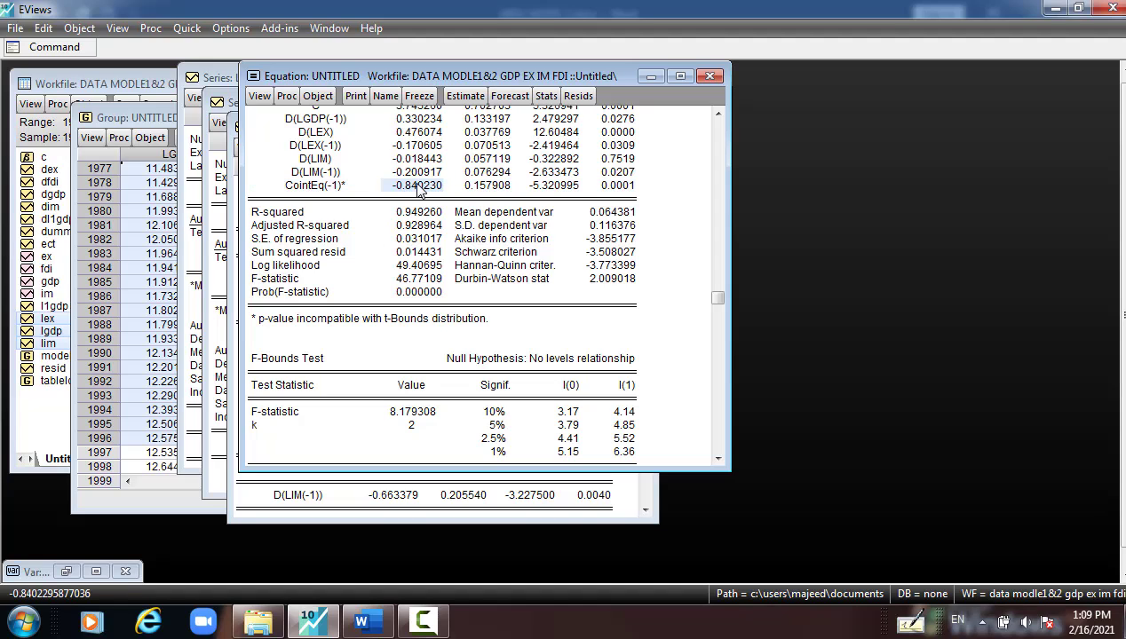
left_click_drag(312, 185, 622, 195)
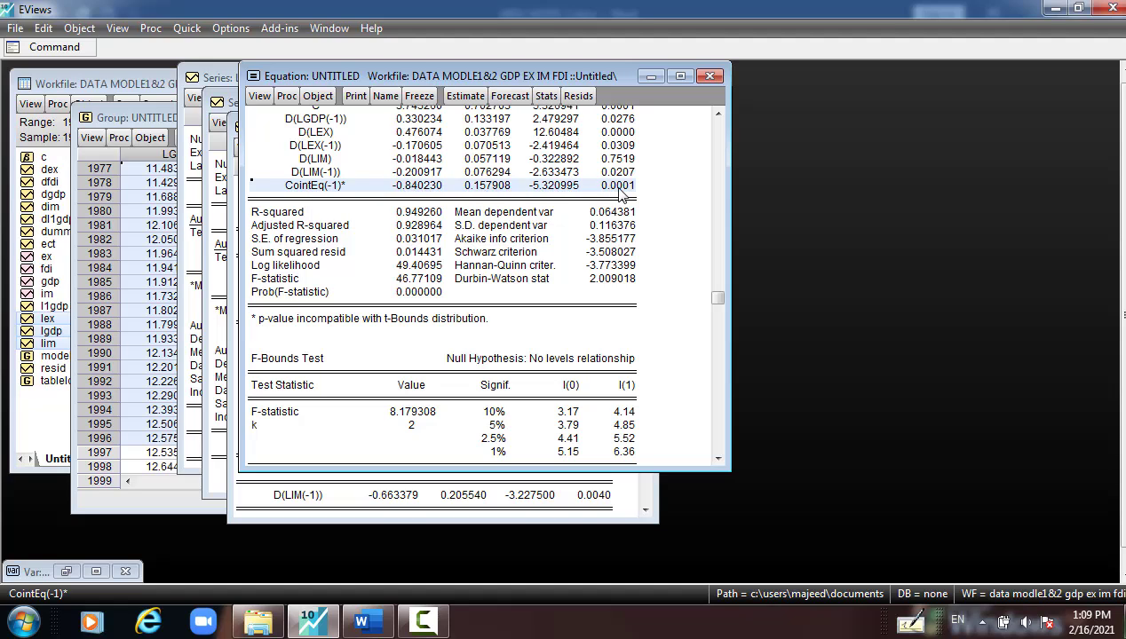
left_click(408, 189)
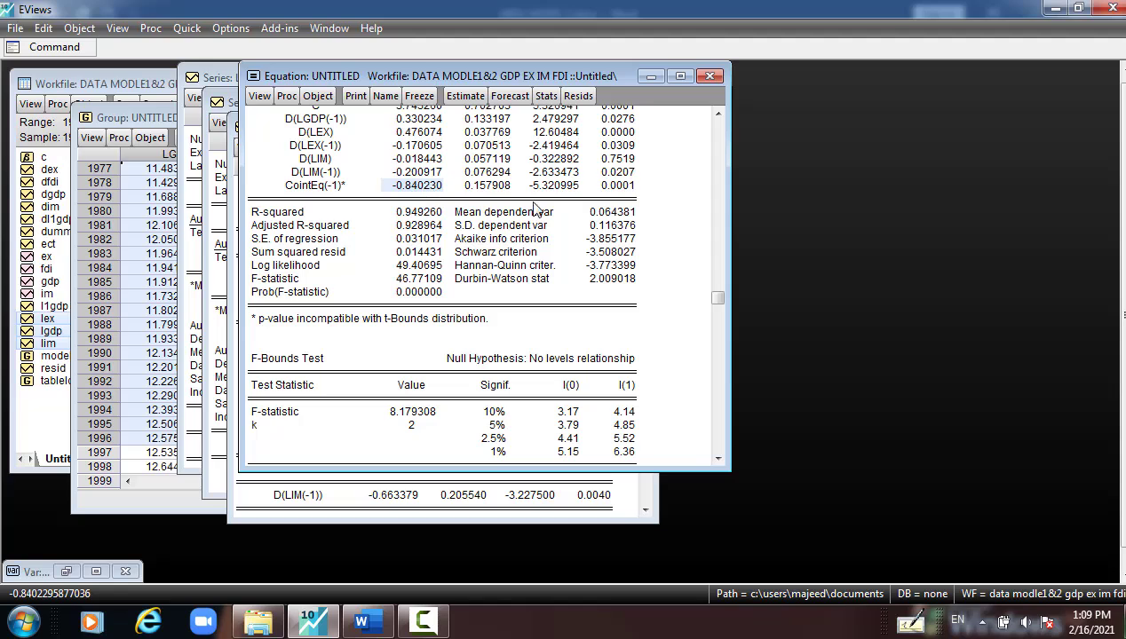
left_click(608, 186)
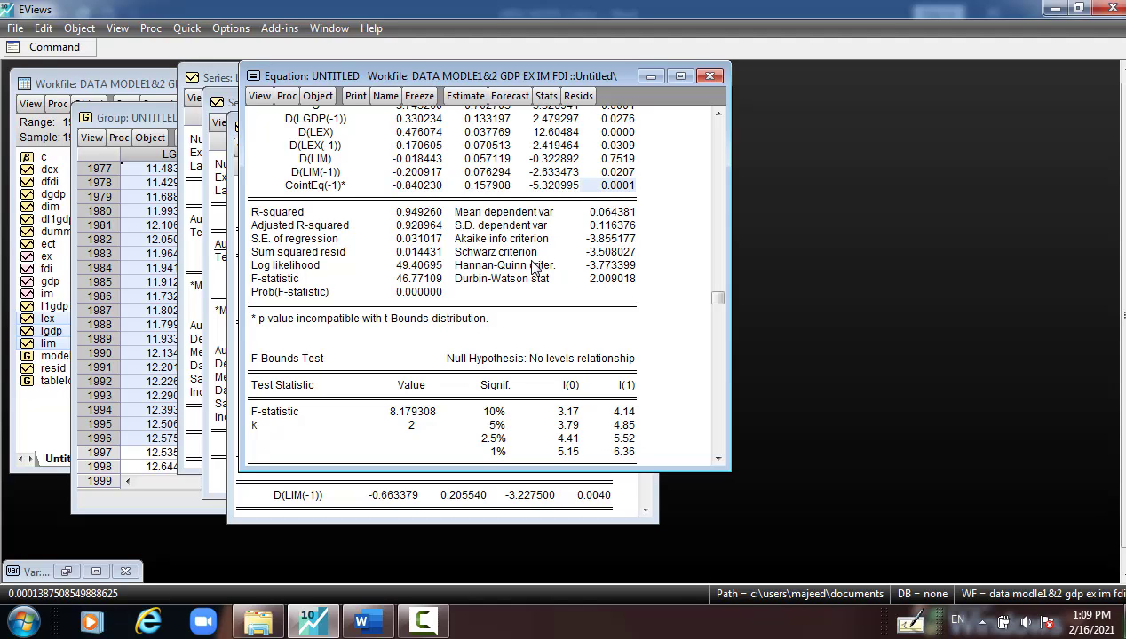
Review the F-Bounds and t-Bounds Test tables, and recheck the sign and significance of the CointEq(-1) coefficient.
scroll(573, 265, "down", 2)
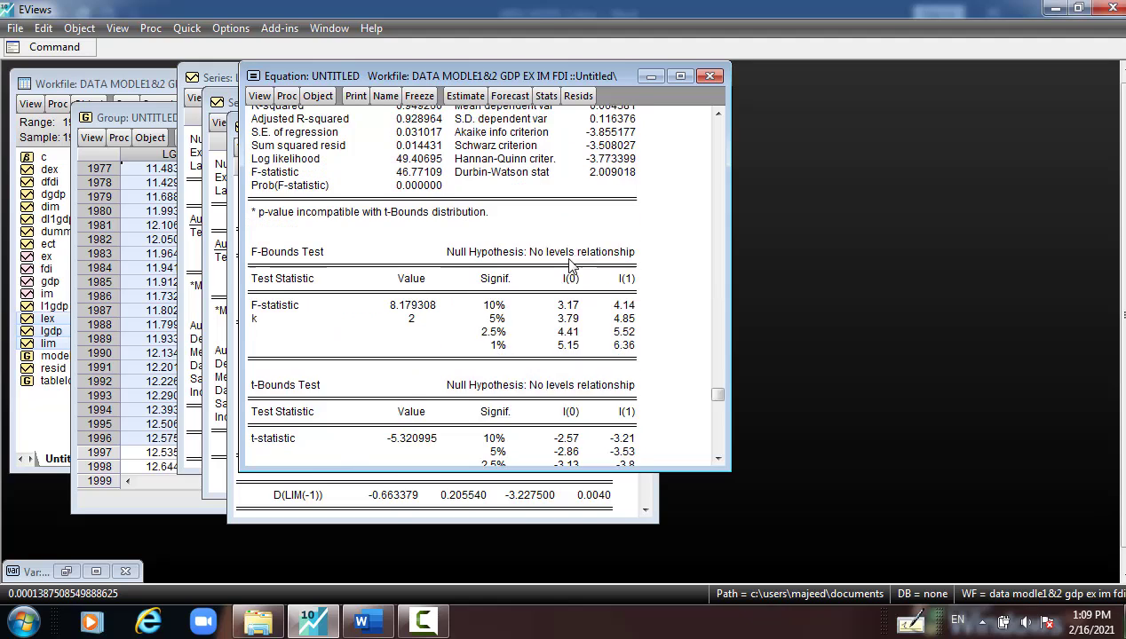
scroll(572, 265, "down", 1)
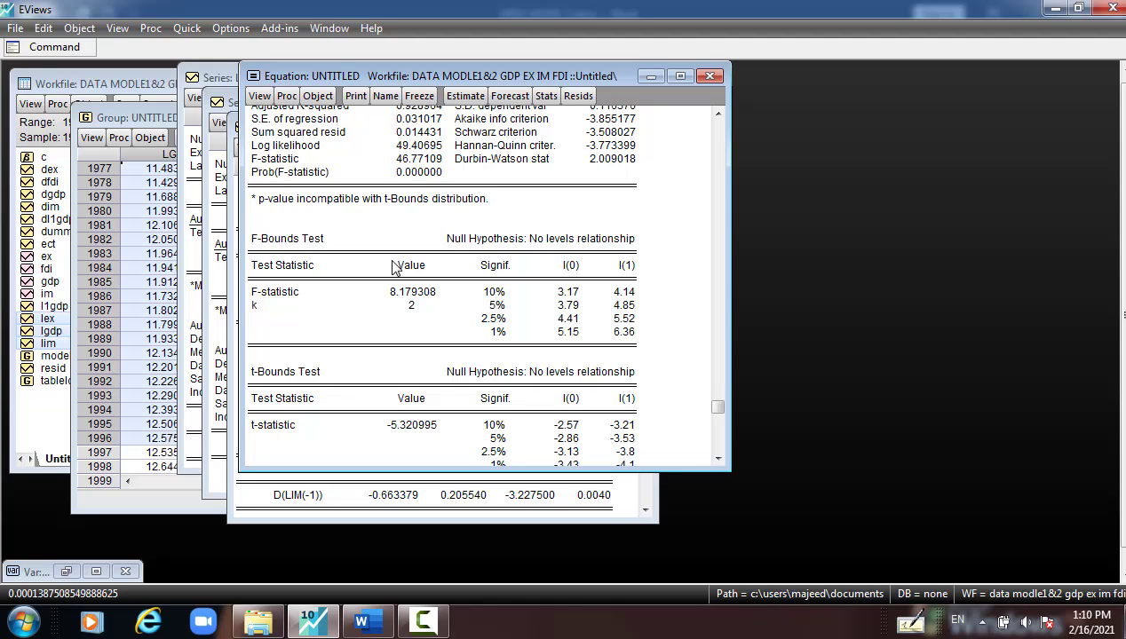
scroll(373, 271, "up", 2)
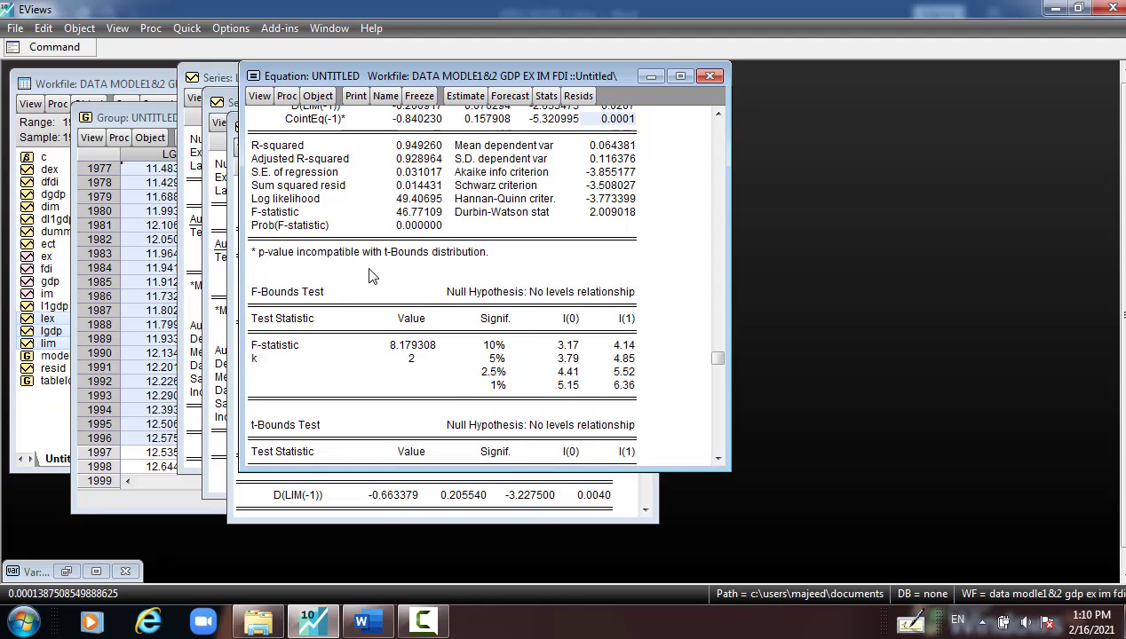
scroll(371, 276, "up", 1)
left_click(324, 163)
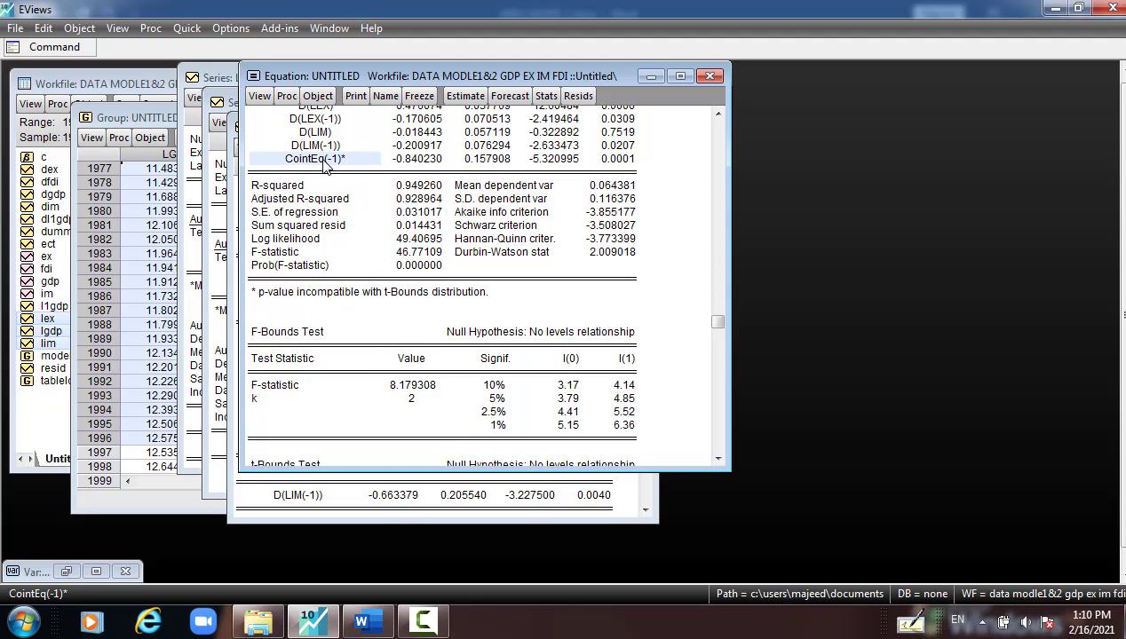
left_click(418, 160)
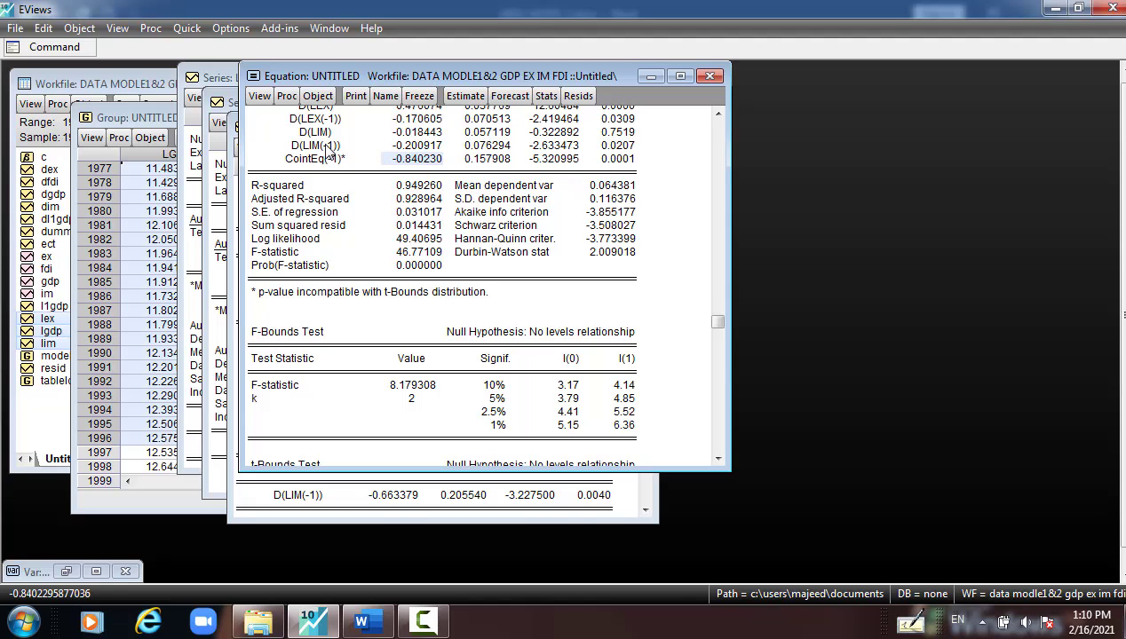
left_click(621, 160)
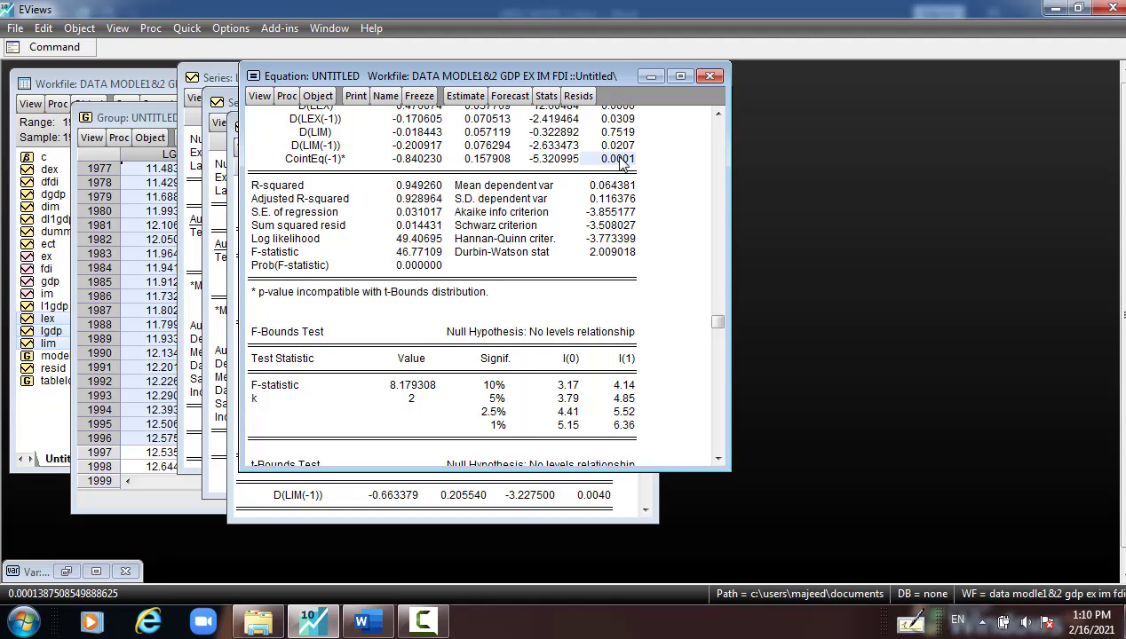
left_click(423, 158)
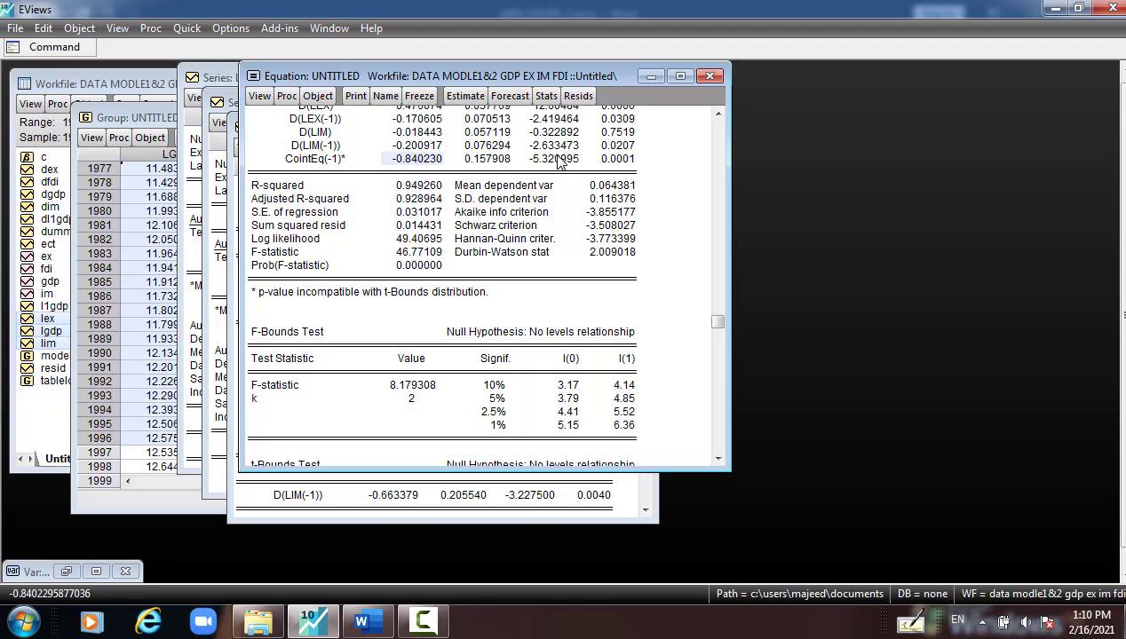
left_click(616, 159)
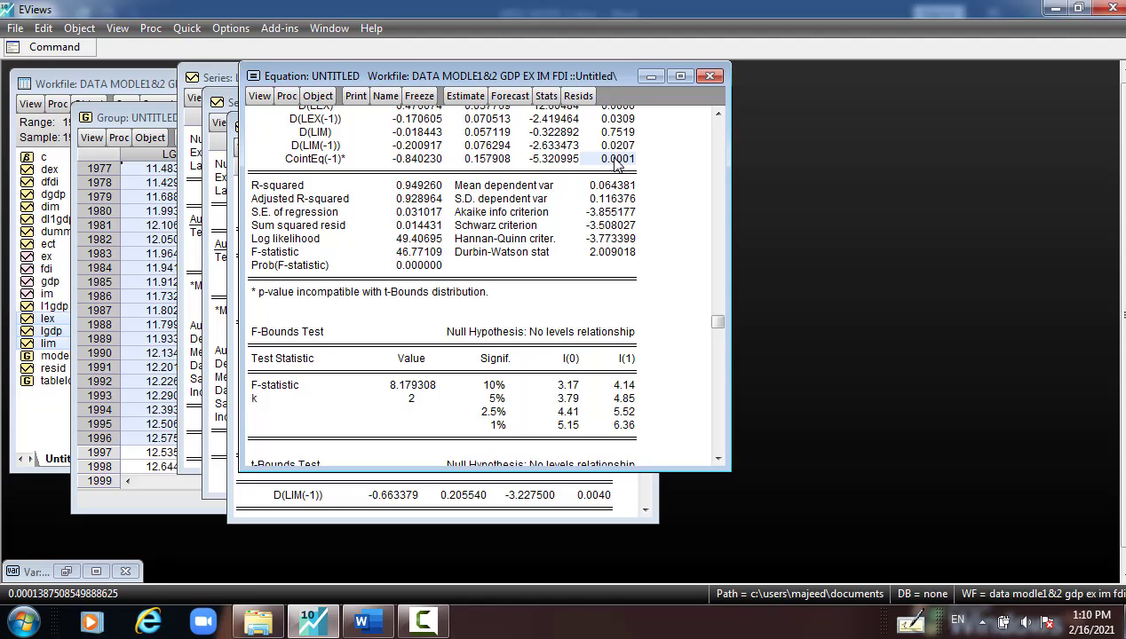
left_click(417, 159)
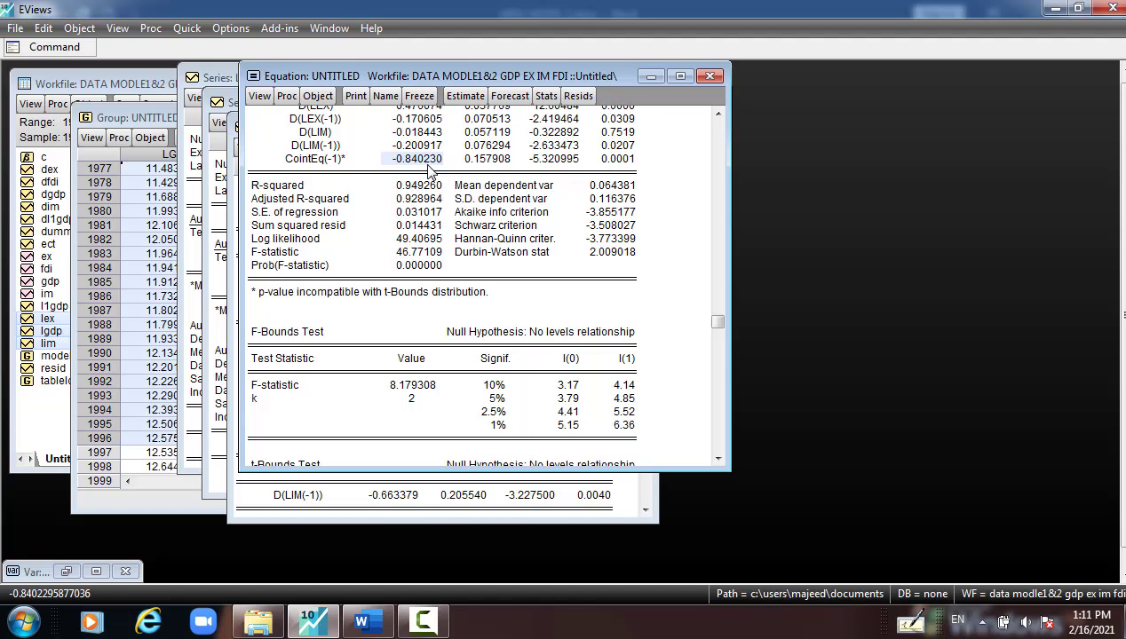
Run the Long Run Form and Bounds Test on the ARDL equation again and bring up its Levels Equation table.
scroll(464, 238, "up", 2)
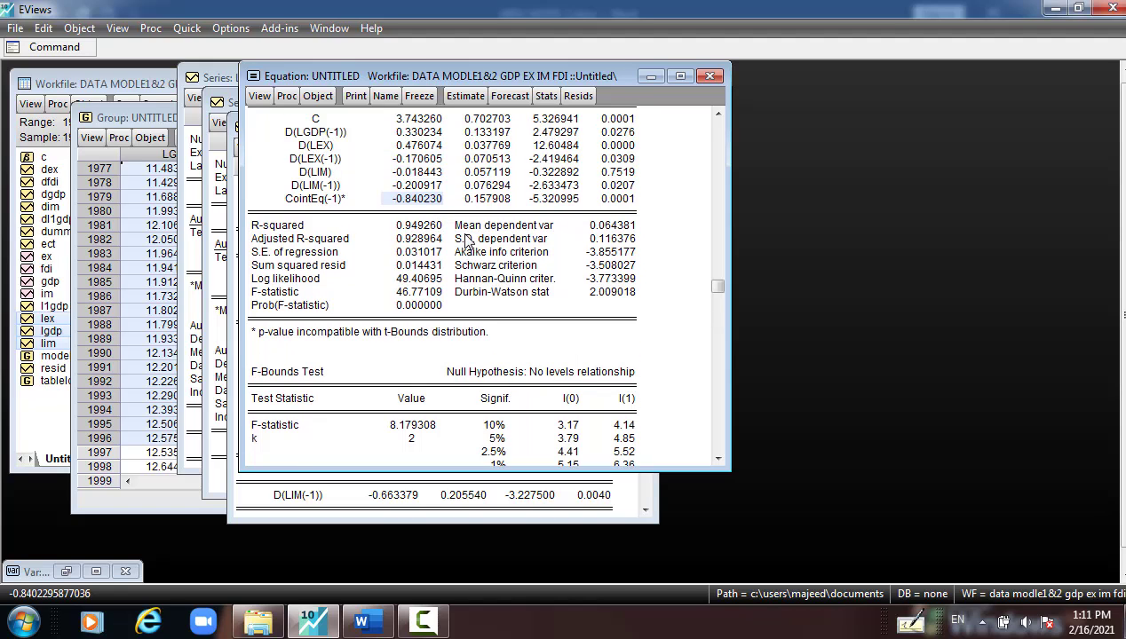
scroll(465, 239, "up", 3)
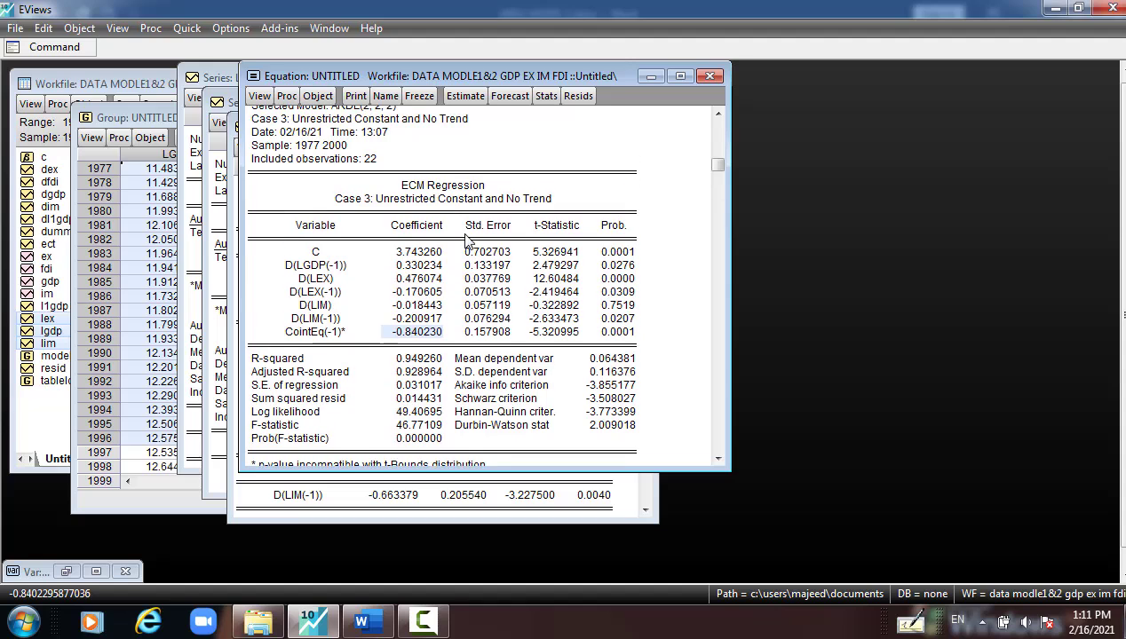
left_click(259, 96)
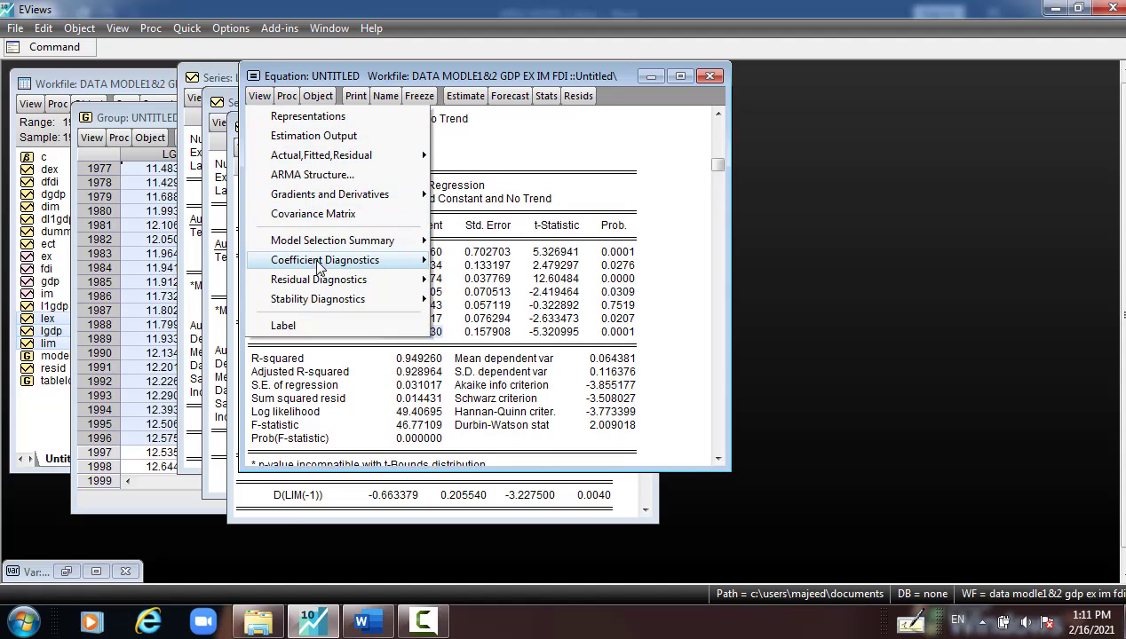
mouse_move(324, 262)
left_click(533, 358)
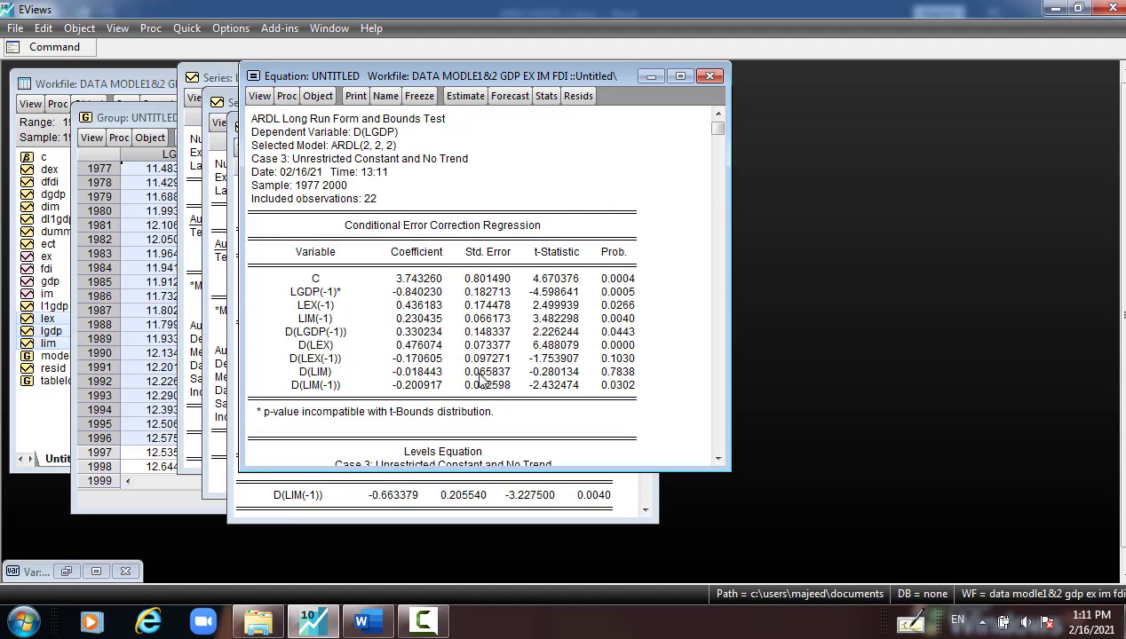
scroll(447, 393, "down", 3)
scroll(447, 394, "down", 3)
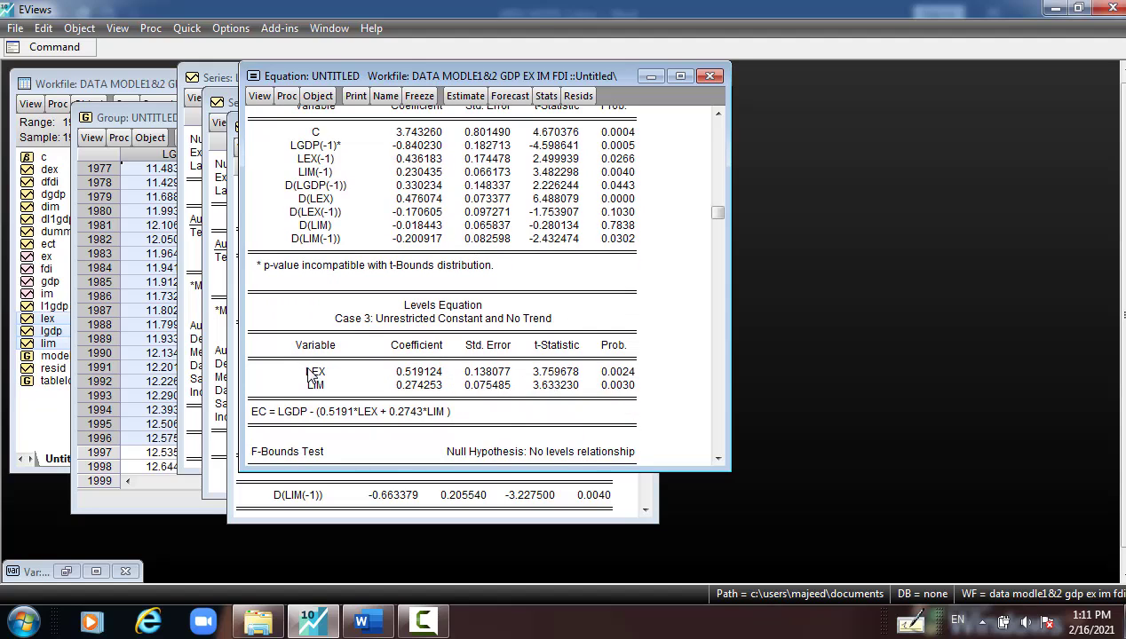
Examine the long-run LEX and LIM coefficients in the Levels Equation, including the probability for LIM.
left_click_drag(315, 372, 604, 391)
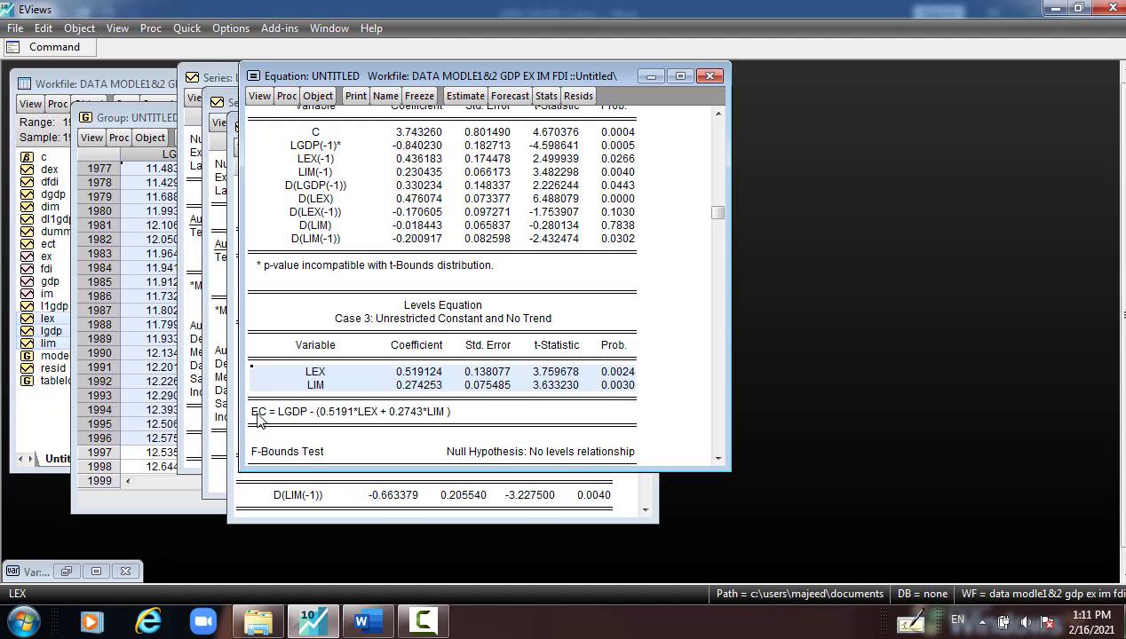
left_click(428, 375)
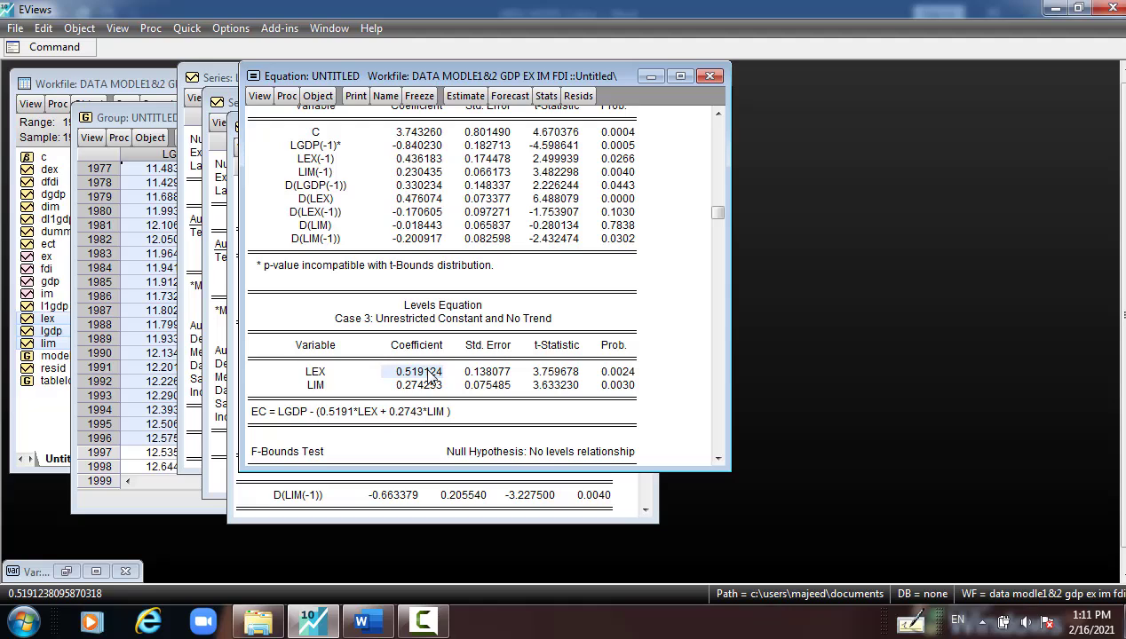
left_click(319, 388)
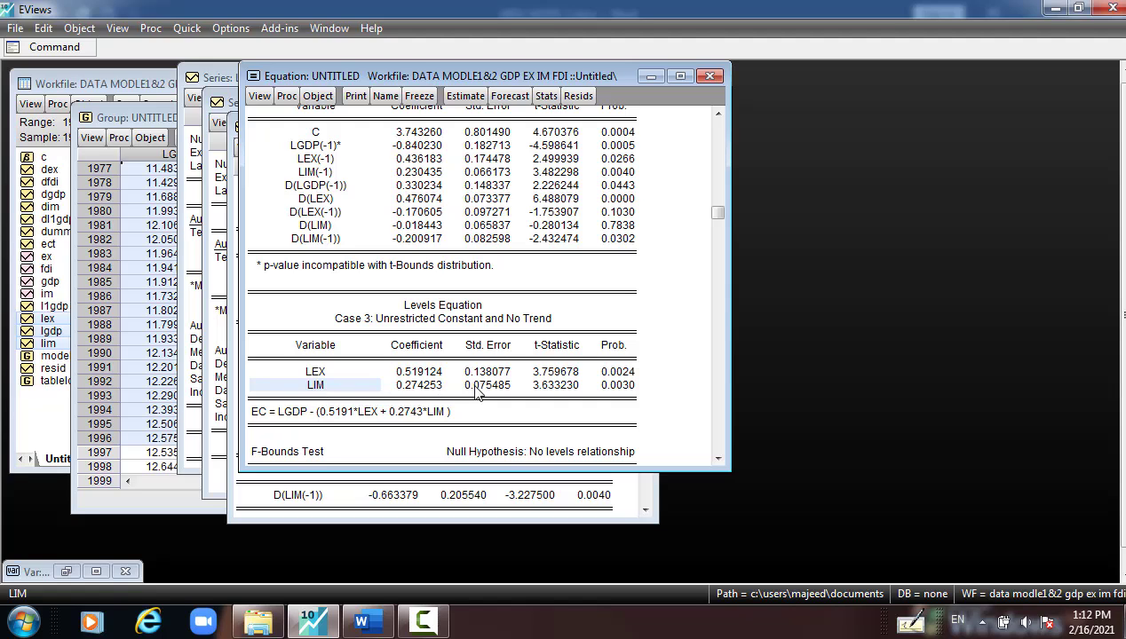
left_click(619, 388)
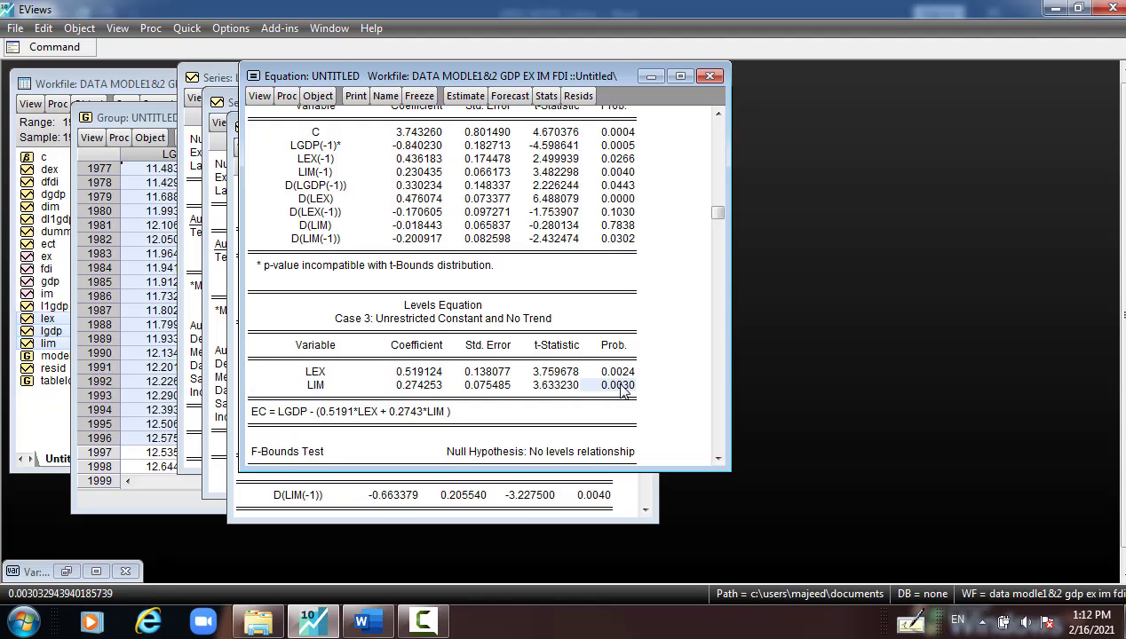
left_click(413, 389)
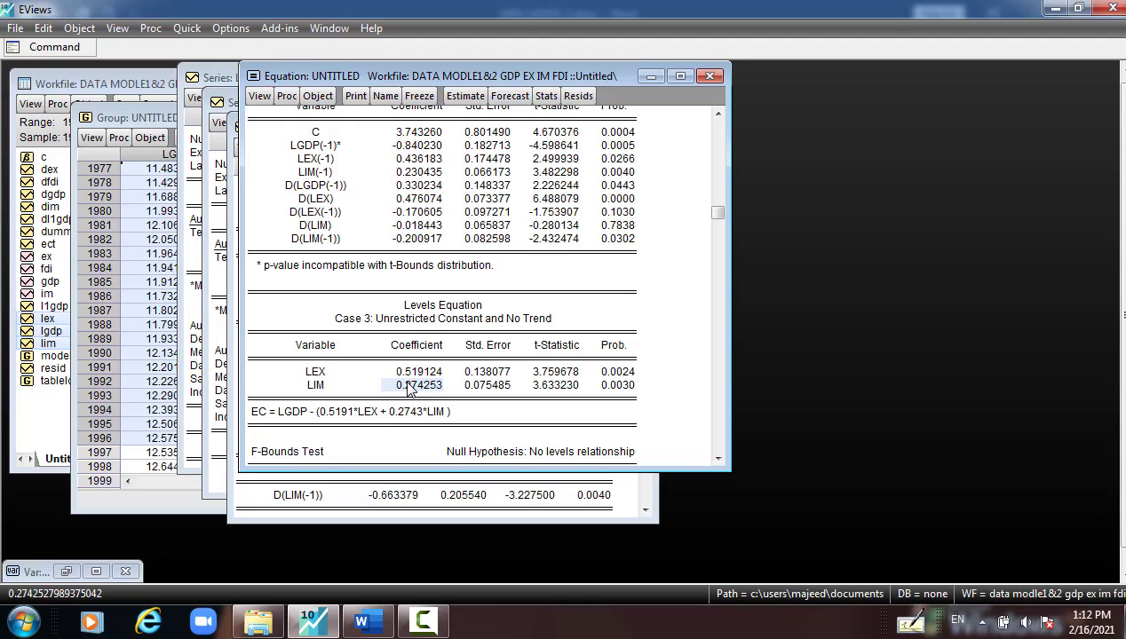
left_click(355, 393)
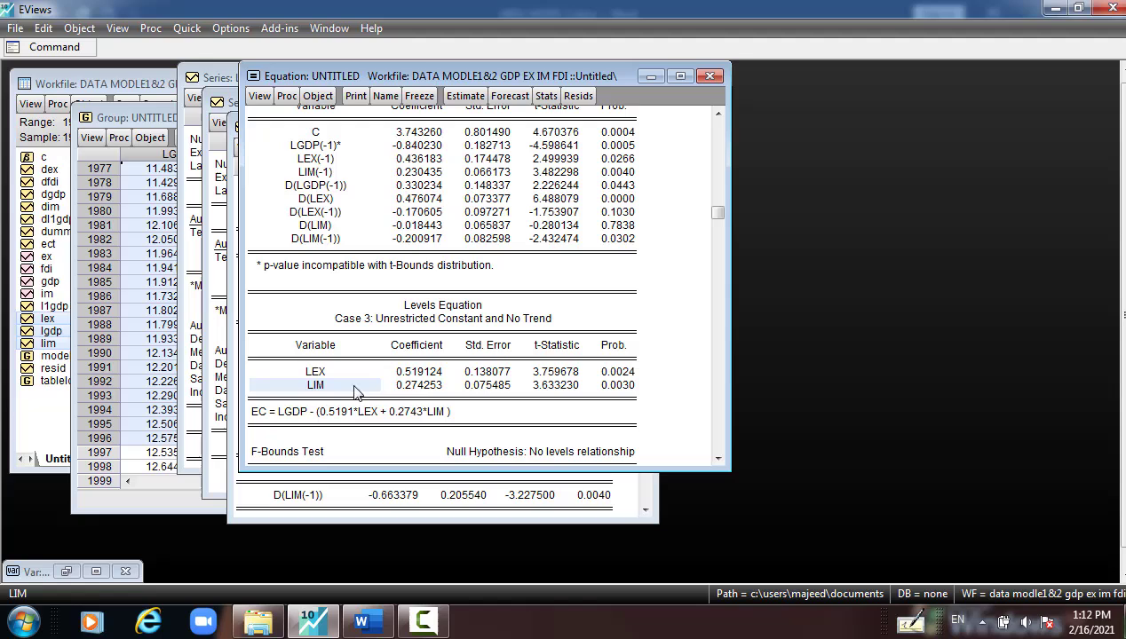
left_click(417, 385)
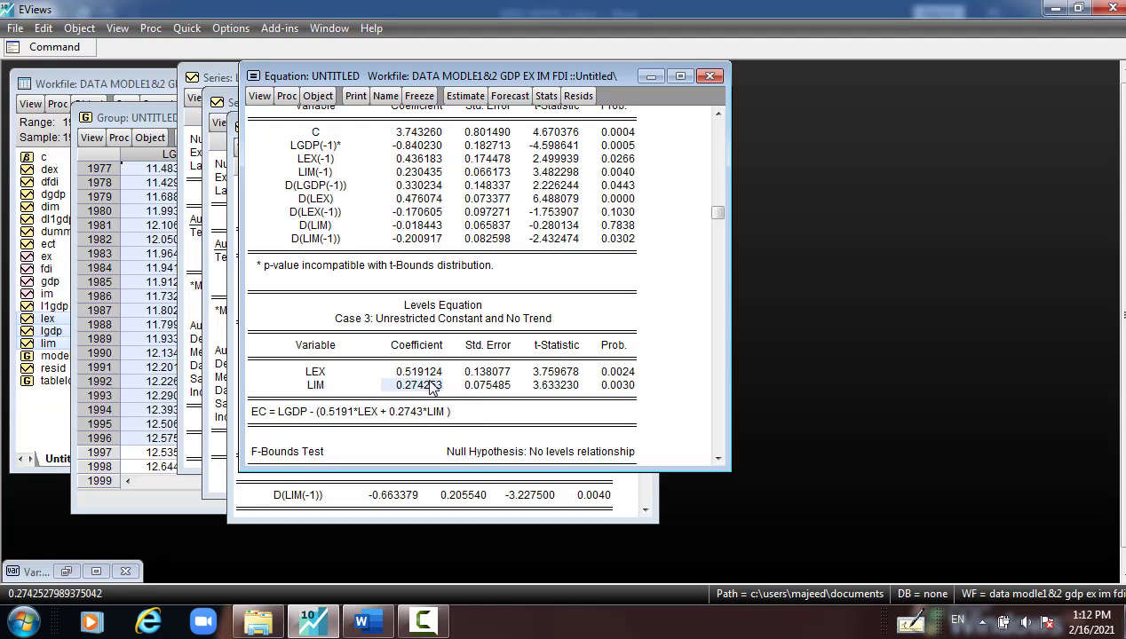
Return to the Conditional Error Correction Regression table and check the LGDP(-1) row and the terms below it.
scroll(426, 344, "up", 3)
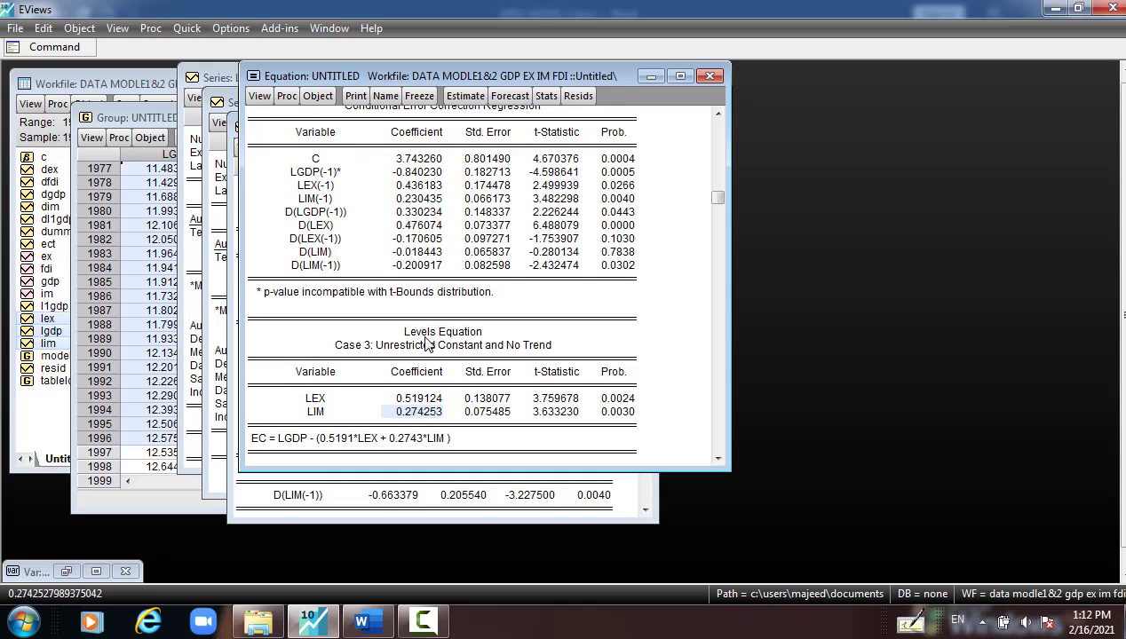
scroll(427, 344, "up", 1)
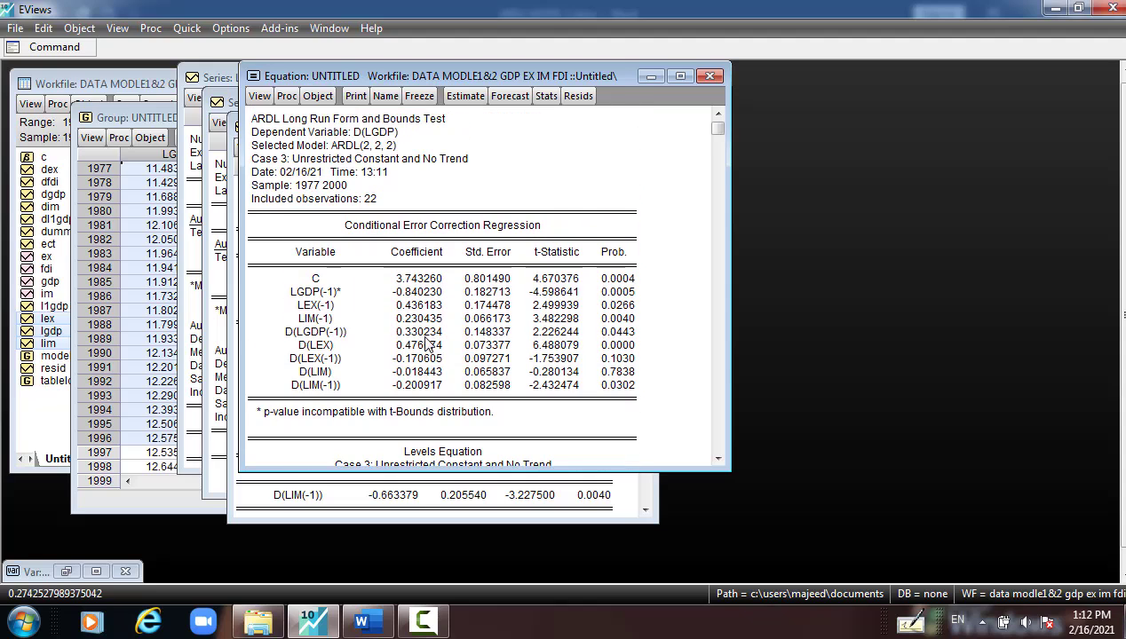
left_click(320, 291)
scroll(319, 306, "down", 1)
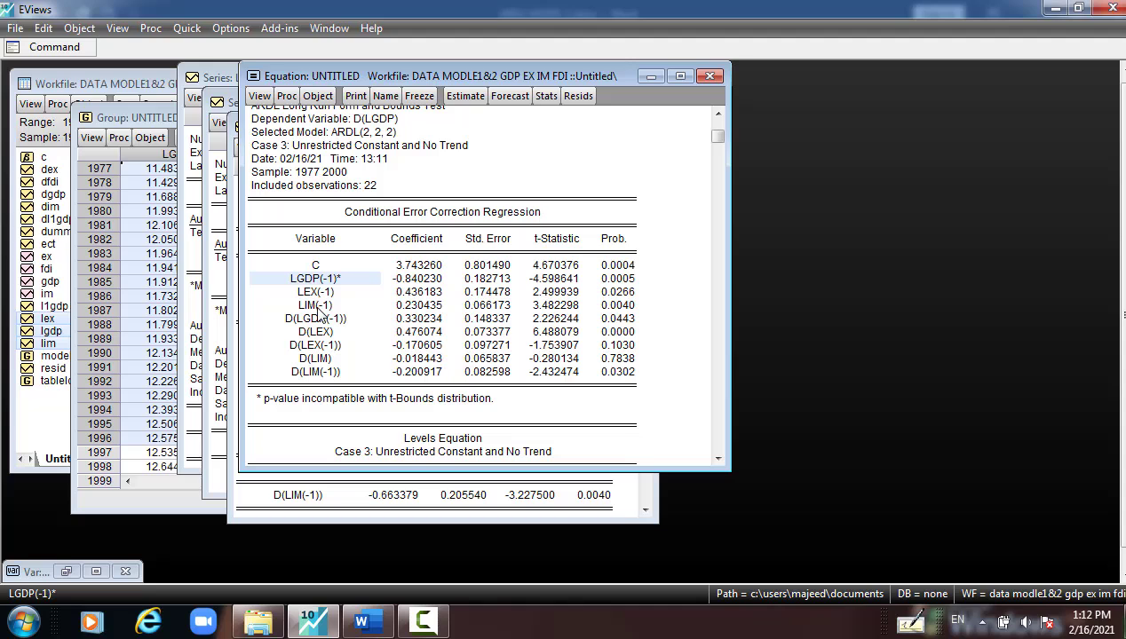
Review the F-statistic in the F-Bounds Test table and the LEX and LIM rows of the Levels Equation.
scroll(391, 327, "down", 2)
scroll(391, 327, "down", 2)
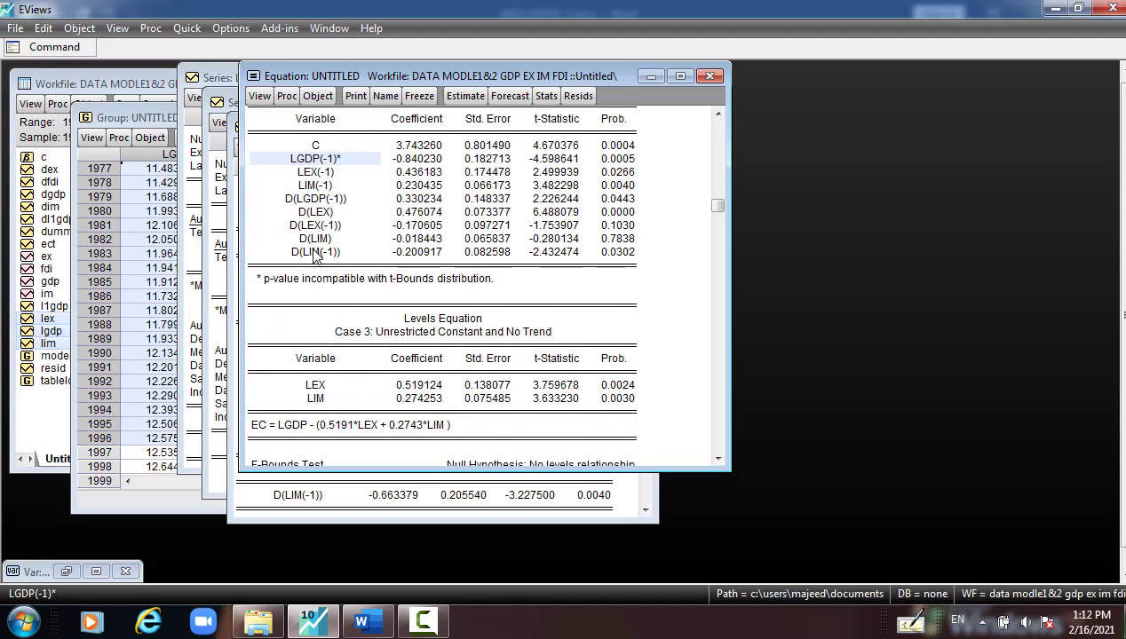
scroll(315, 253, "down", 3)
scroll(293, 306, "down", 2)
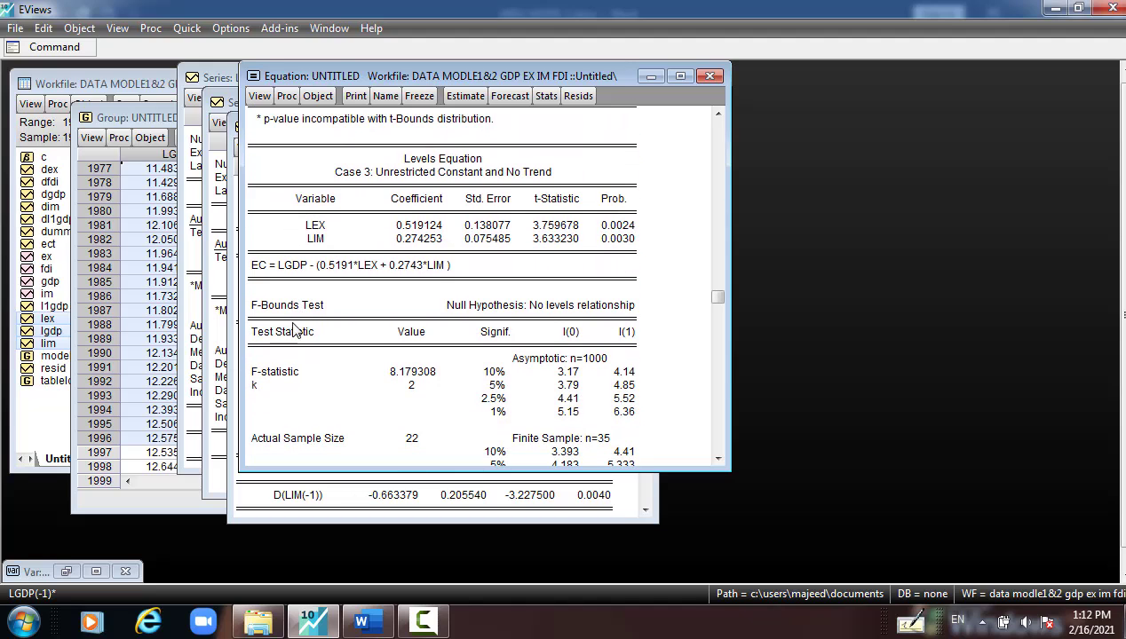
left_click(404, 373)
left_click_drag(251, 221, 624, 244)
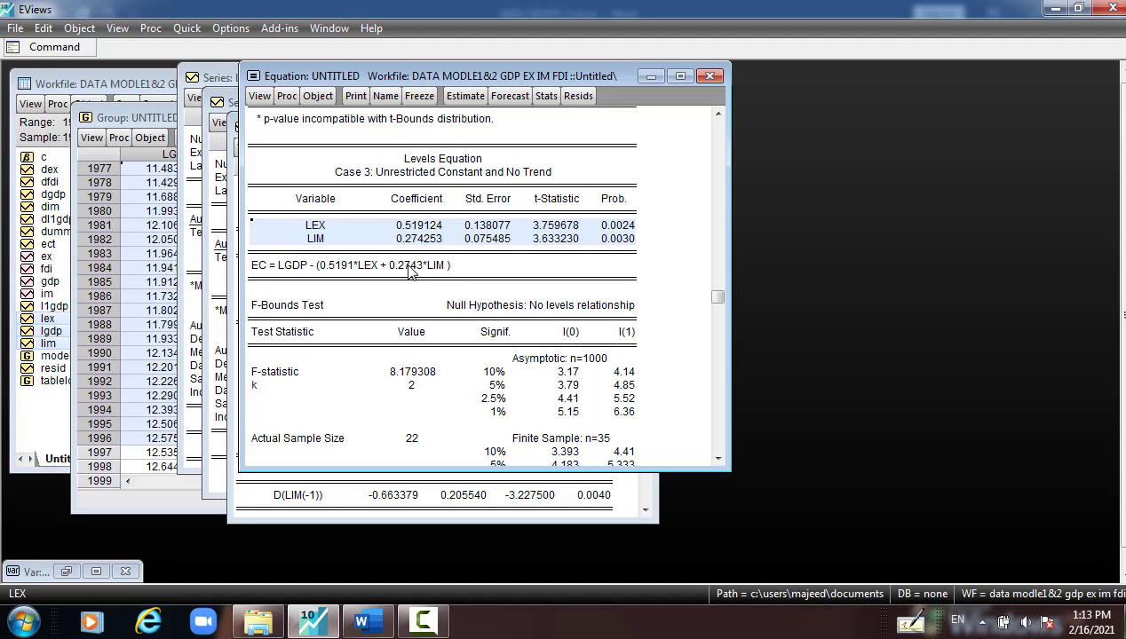
Run the Breusch-Godfrey Serial Correlation LM Test with 2 lags on the equation's residuals and check the Obs*R-squared row and its Chi-Square probability.
left_click(260, 100)
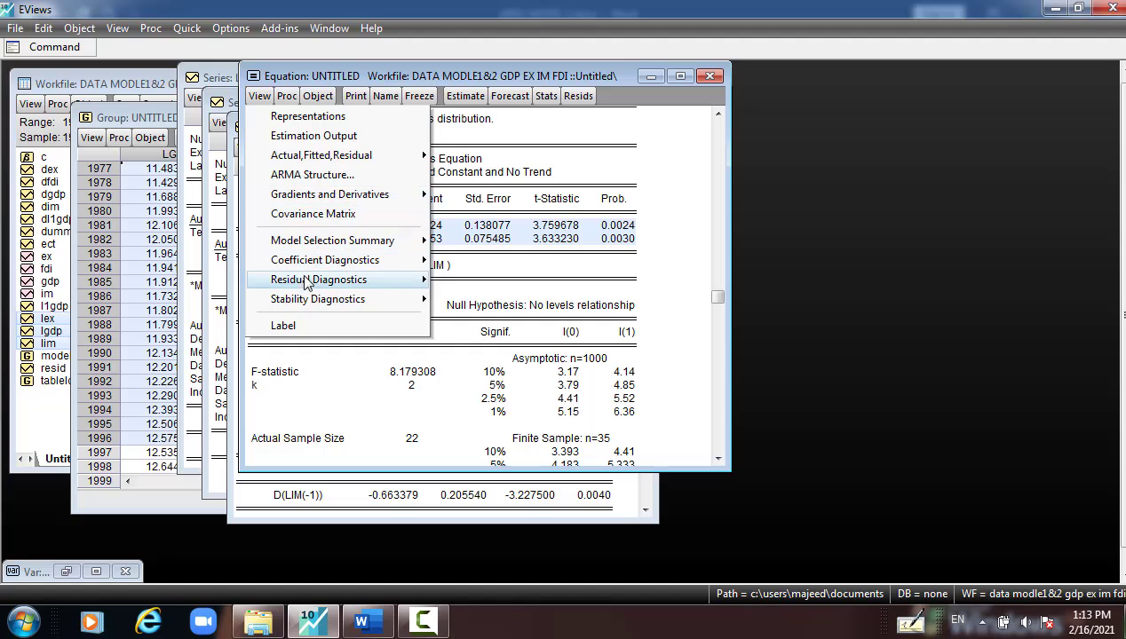
mouse_move(304, 286)
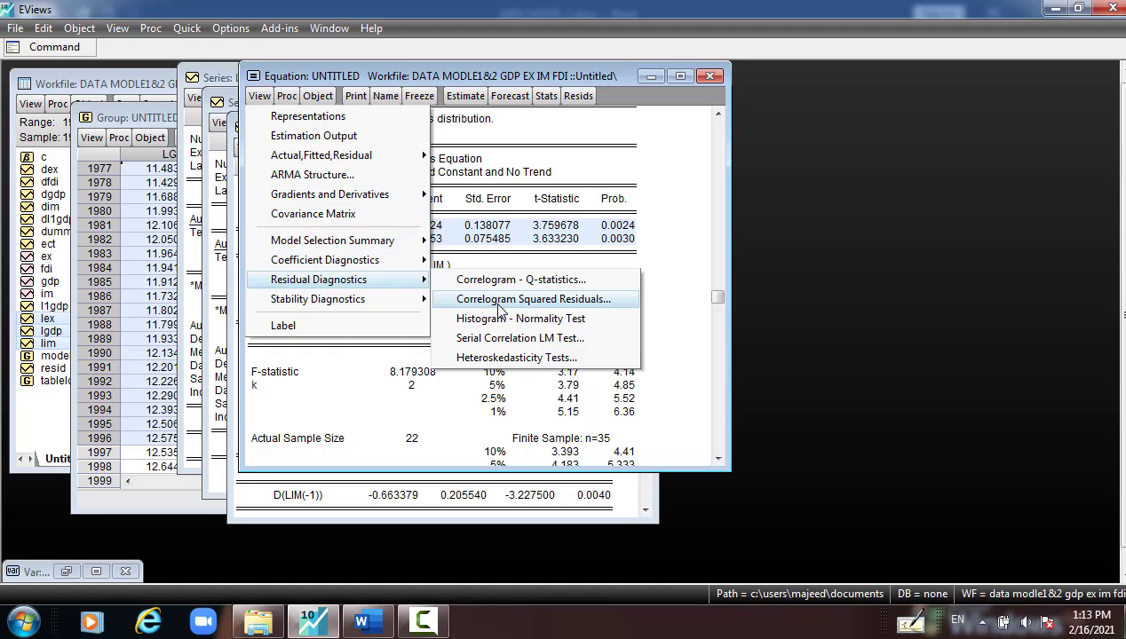
left_click(498, 339)
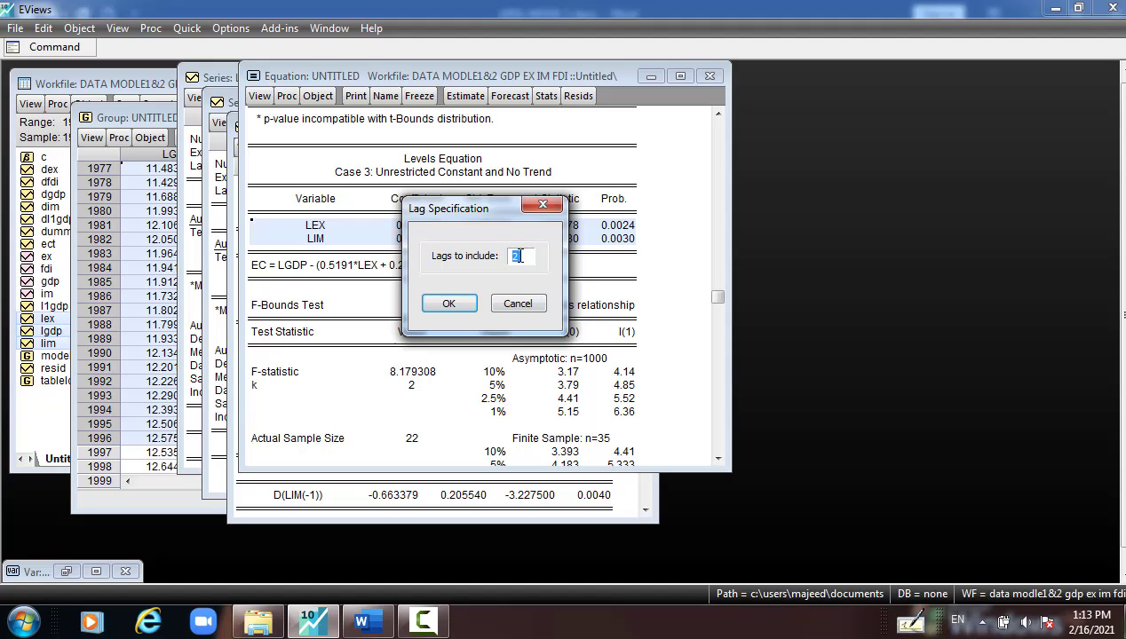
left_click(451, 307)
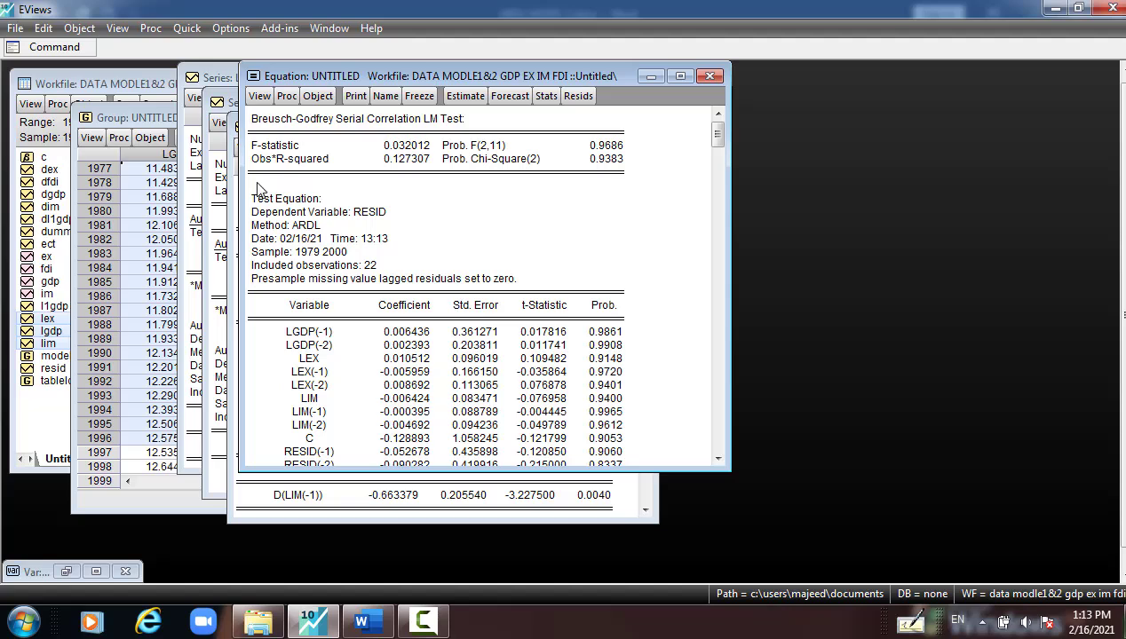
left_click_drag(277, 167, 604, 172)
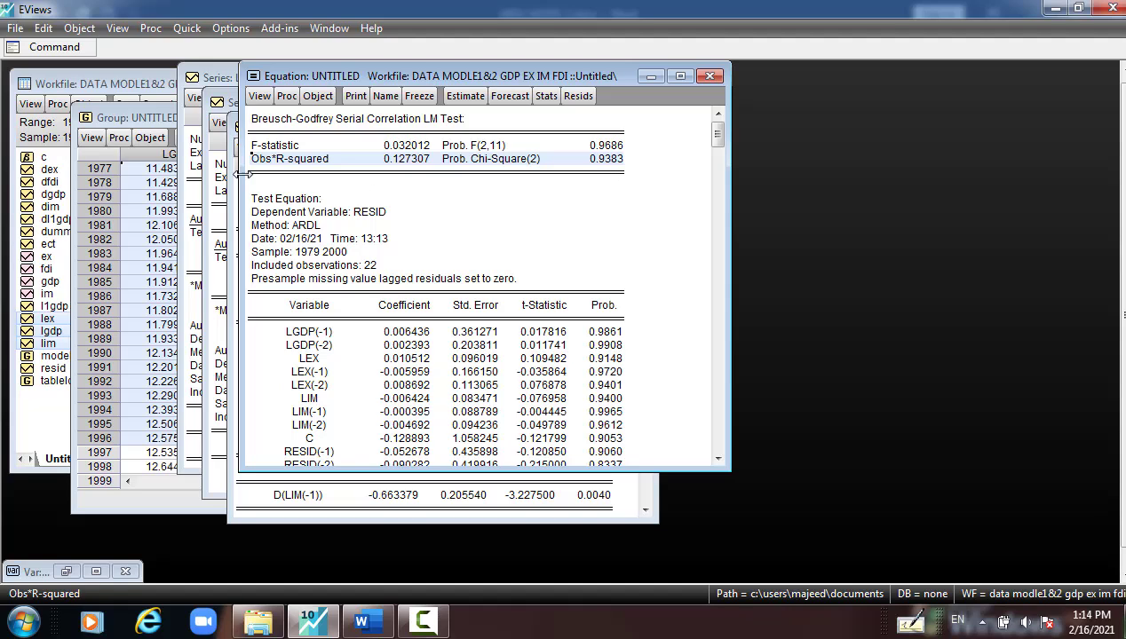
left_click(277, 124)
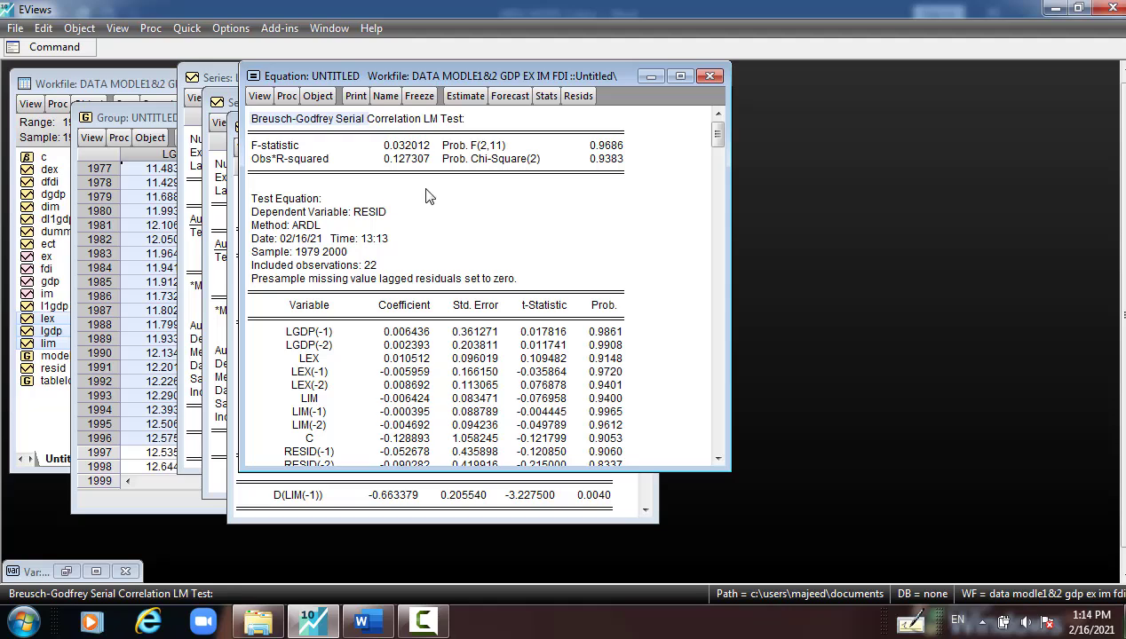
left_click(601, 160)
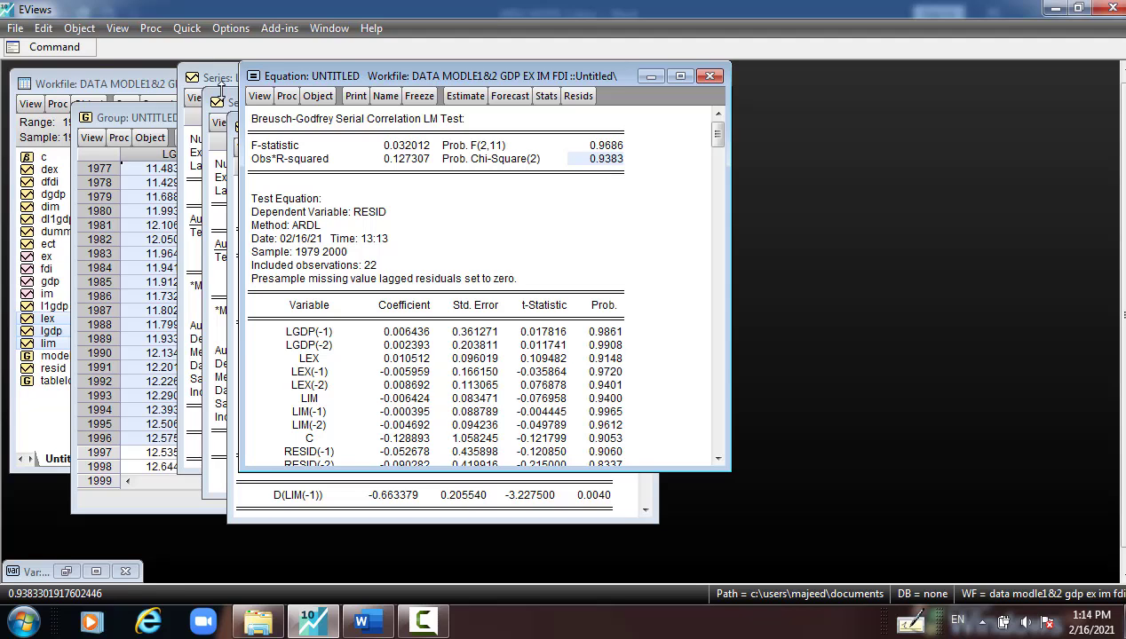
Run the Breusch-Pagan-Godfrey heteroskedasticity test with the default regressors and check the Obs*R-squared row.
left_click(260, 96)
mouse_move(328, 280)
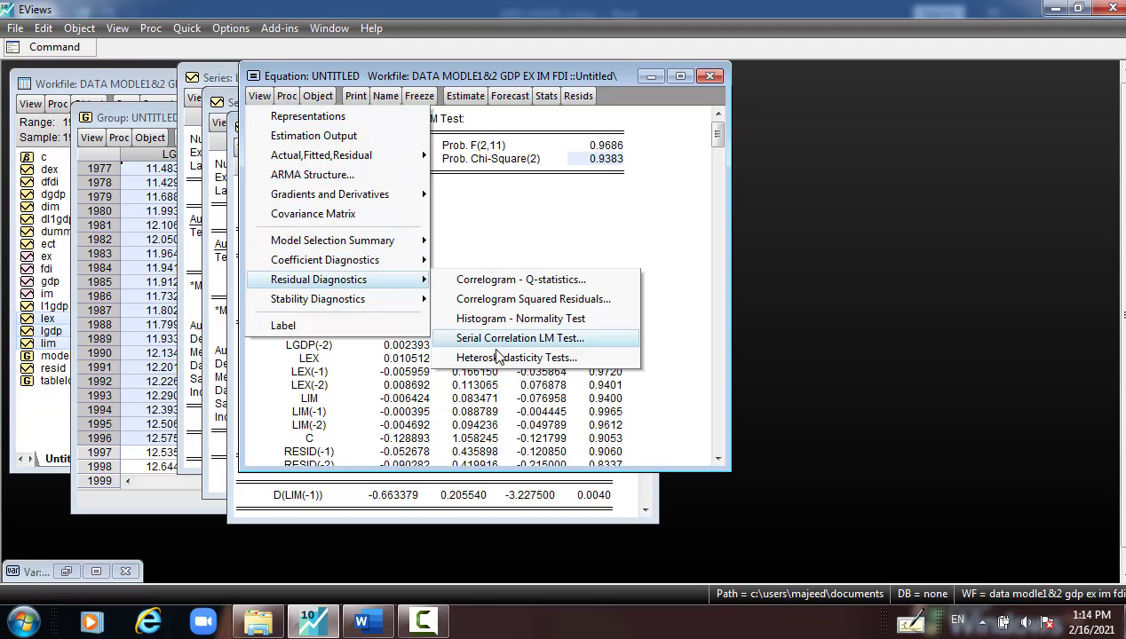
left_click(494, 361)
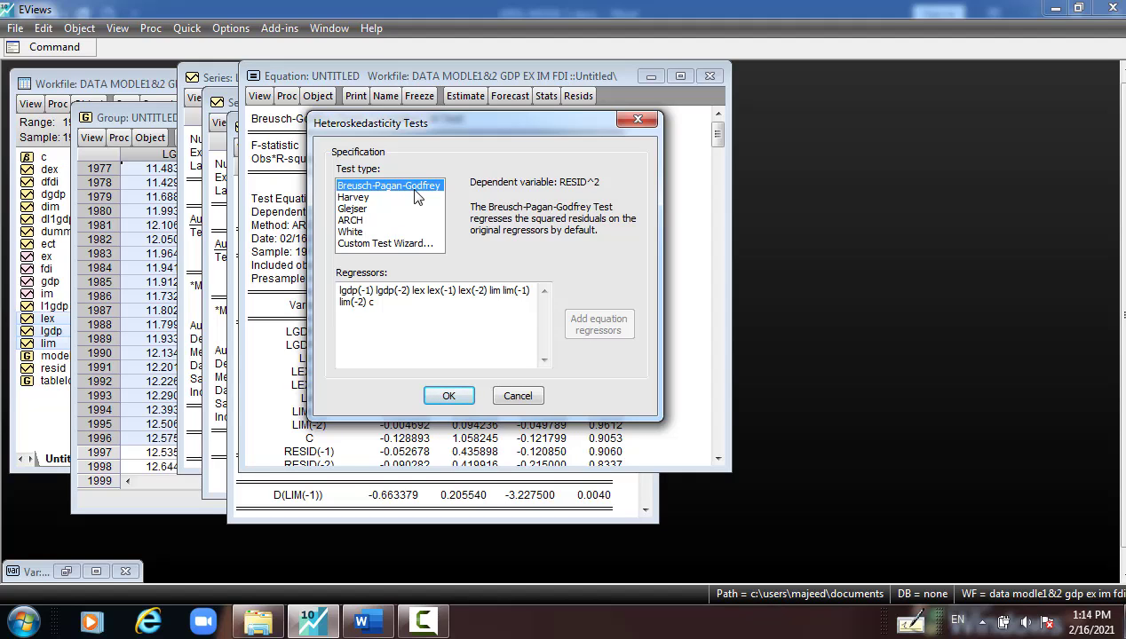
left_click(449, 396)
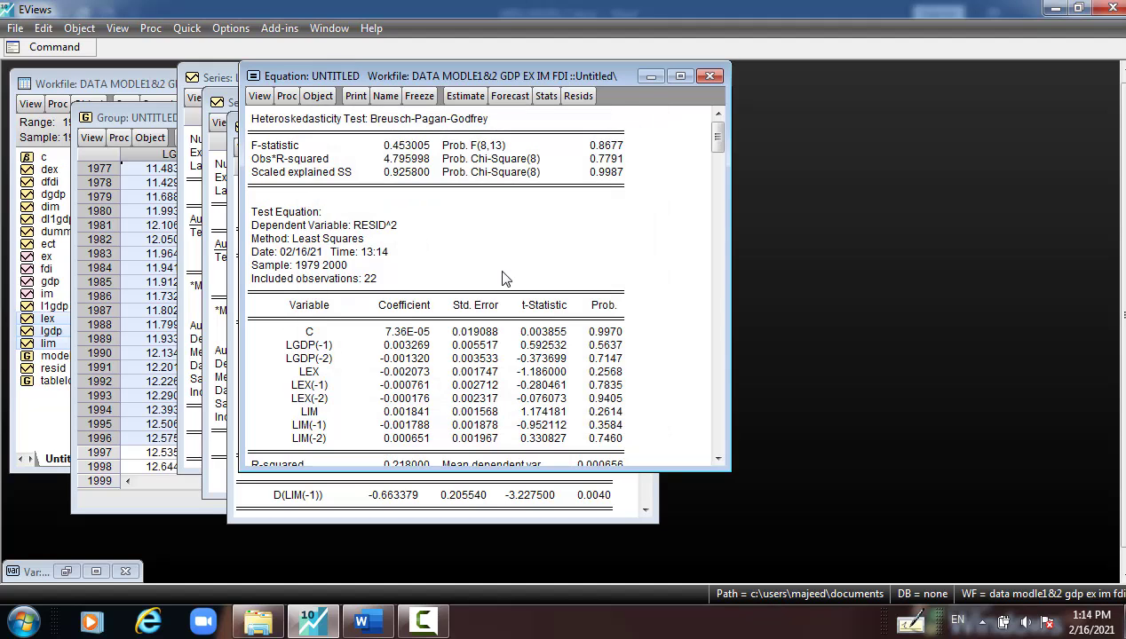
left_click_drag(596, 163, 311, 166)
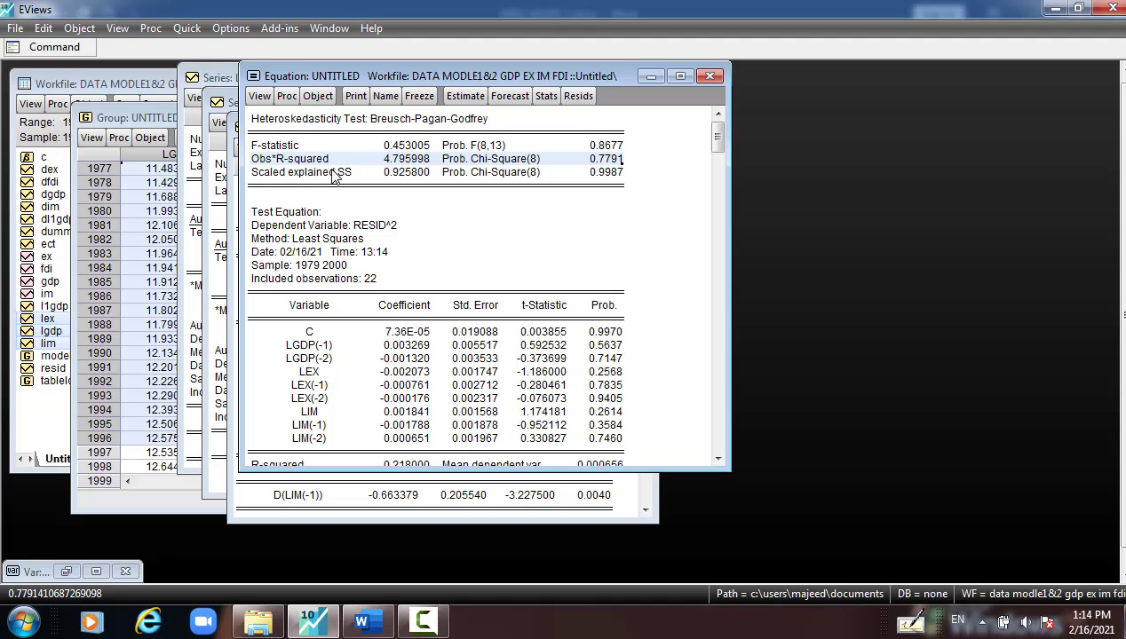
Run the ARCH heteroskedasticity test on the residuals and check its Obs*R-squared row.
left_click(260, 96)
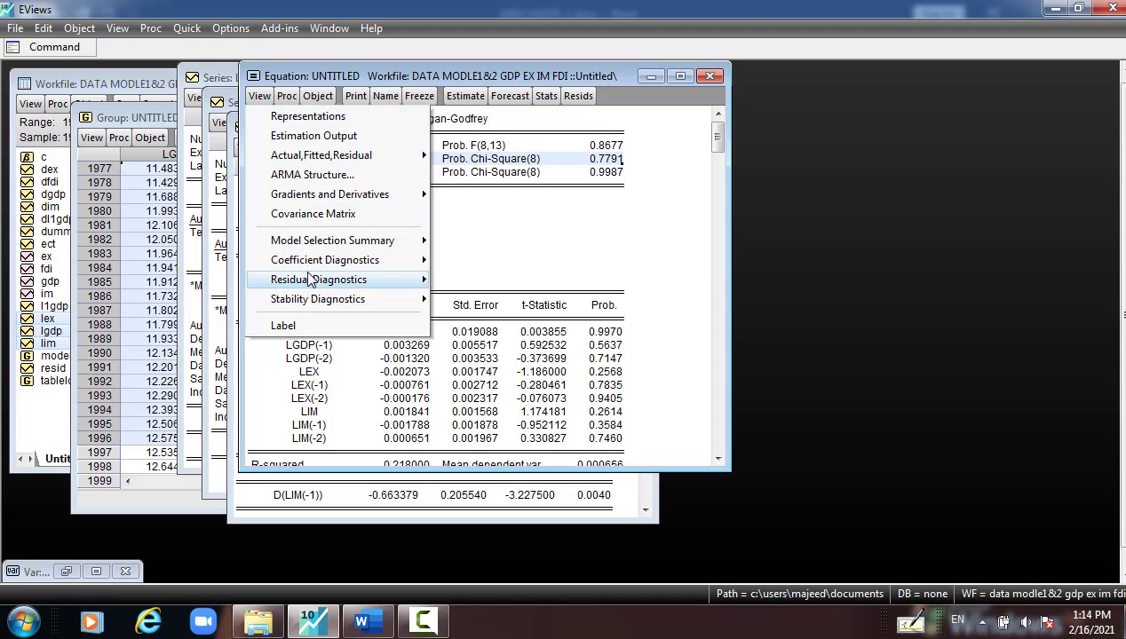
mouse_move(348, 281)
left_click(506, 357)
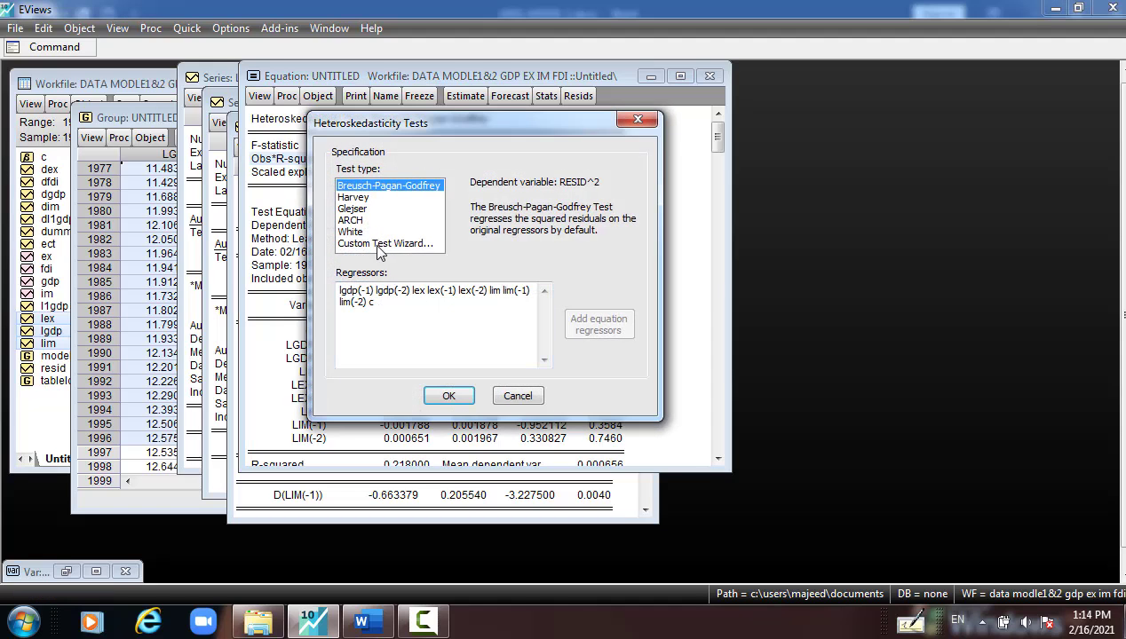
left_click(360, 221)
left_click(449, 396)
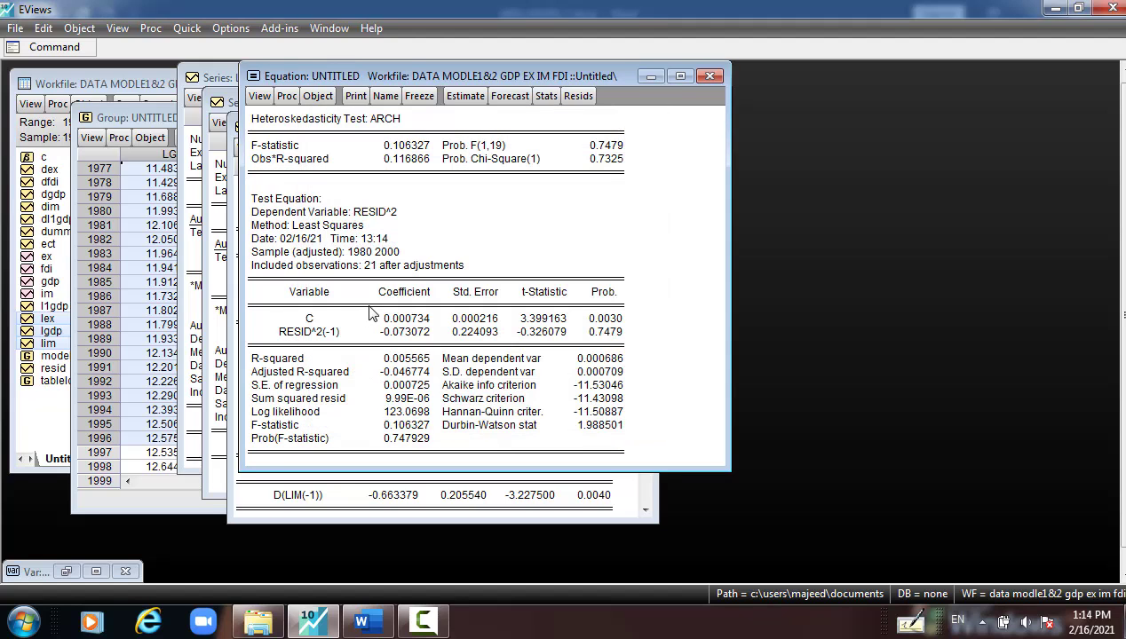
left_click(263, 162)
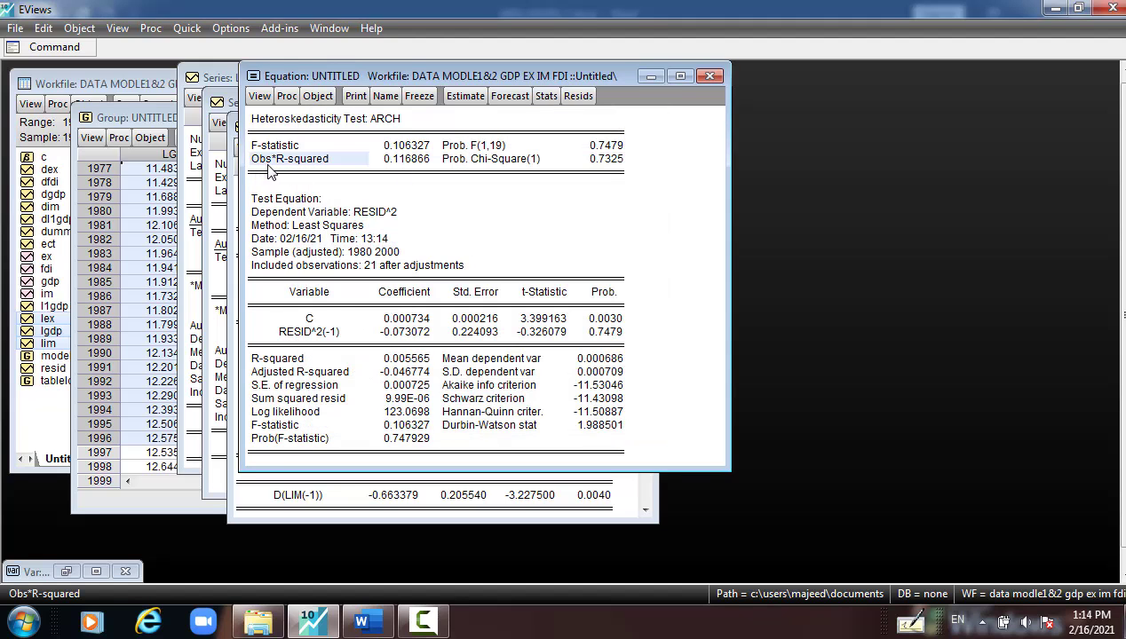
left_click_drag(305, 170, 587, 169)
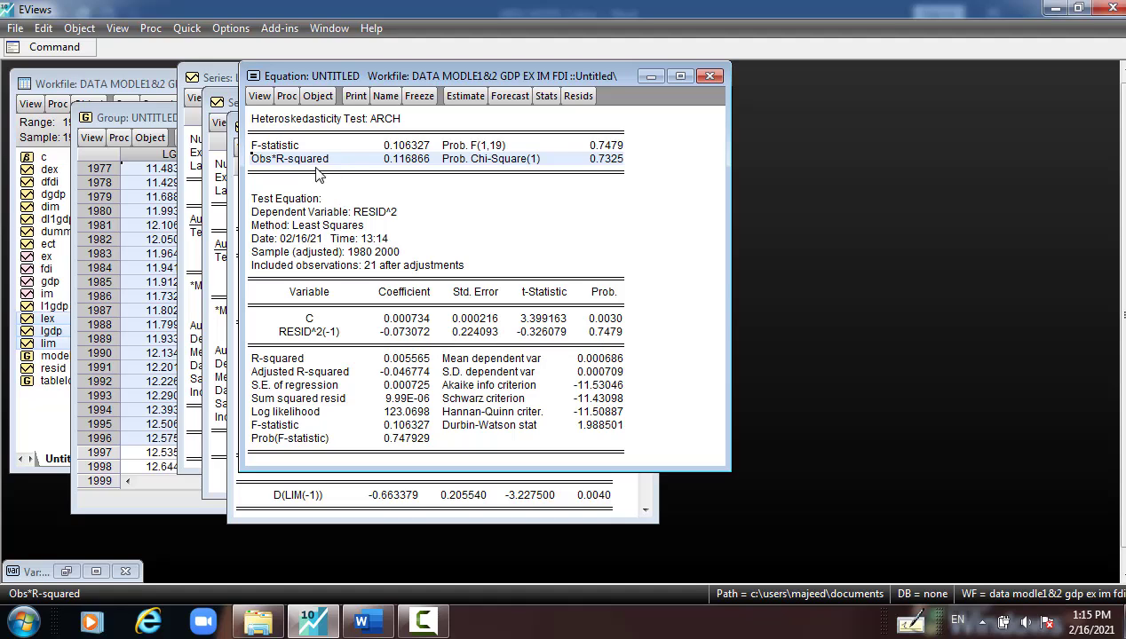
Run the Histogram - Normality Test on the residuals and check the Jarque-Bera statistic and its probability.
left_click(259, 96)
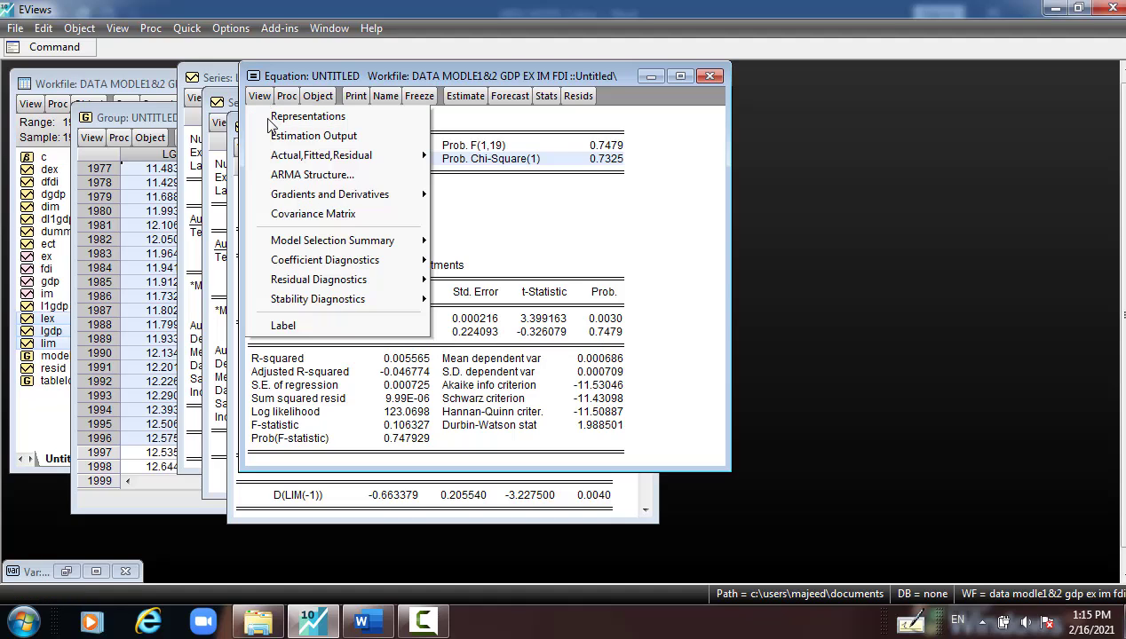
mouse_move(333, 281)
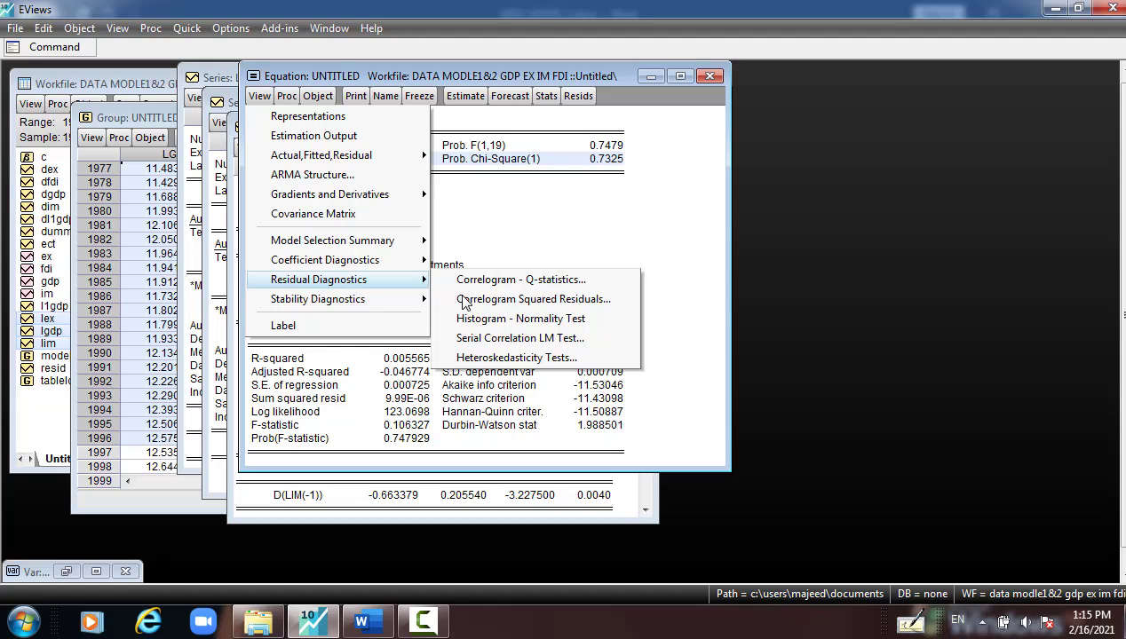
left_click(496, 320)
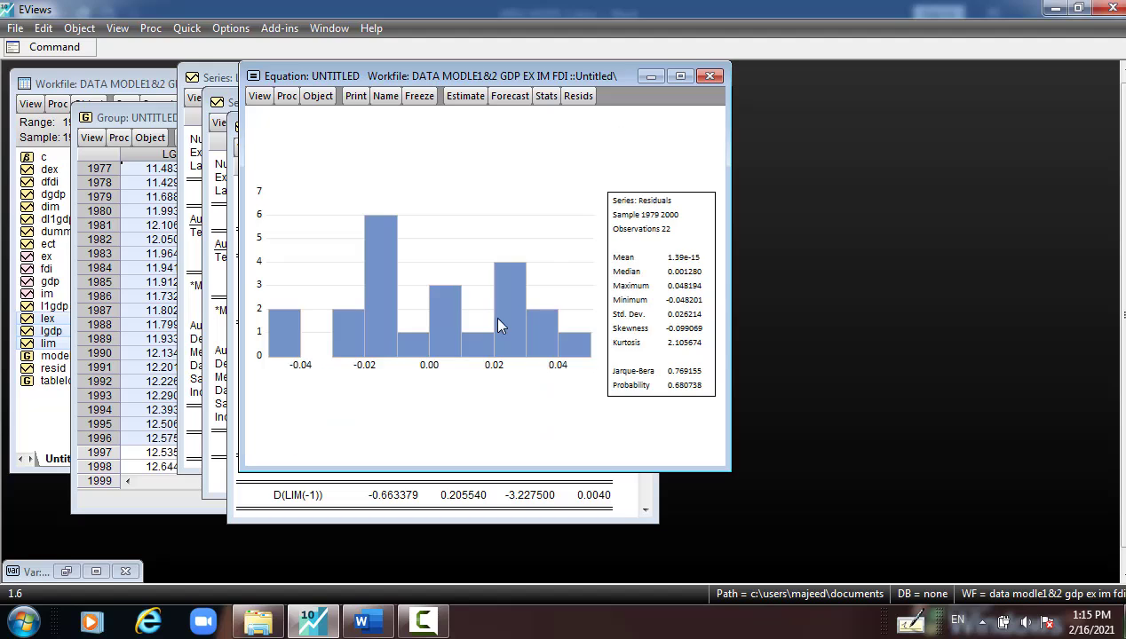
double_click(681, 402)
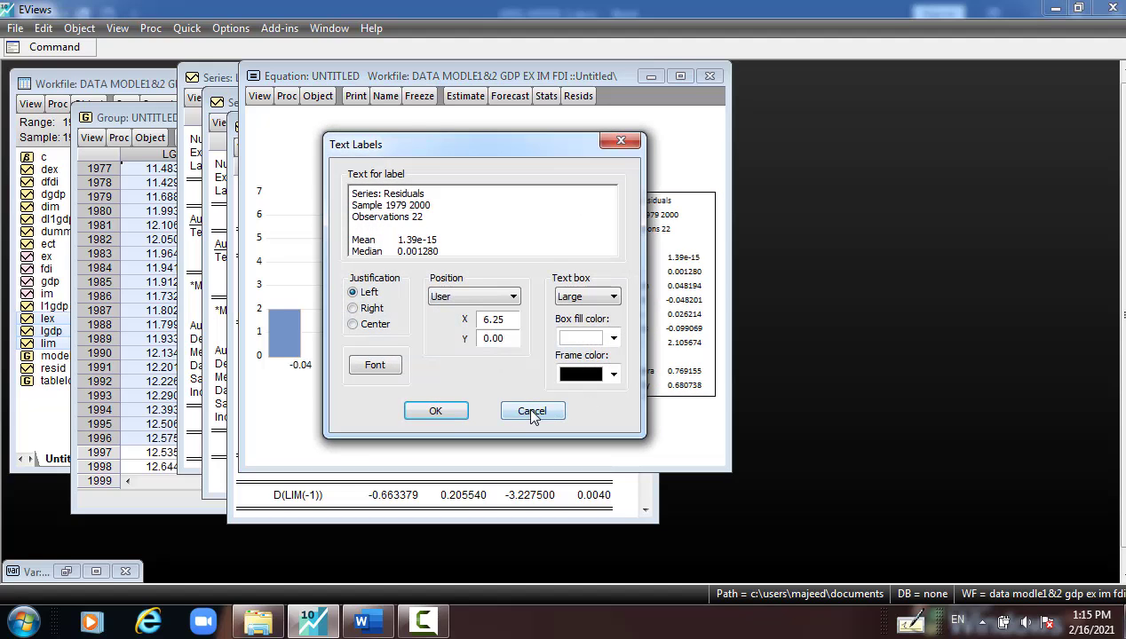
left_click(532, 412)
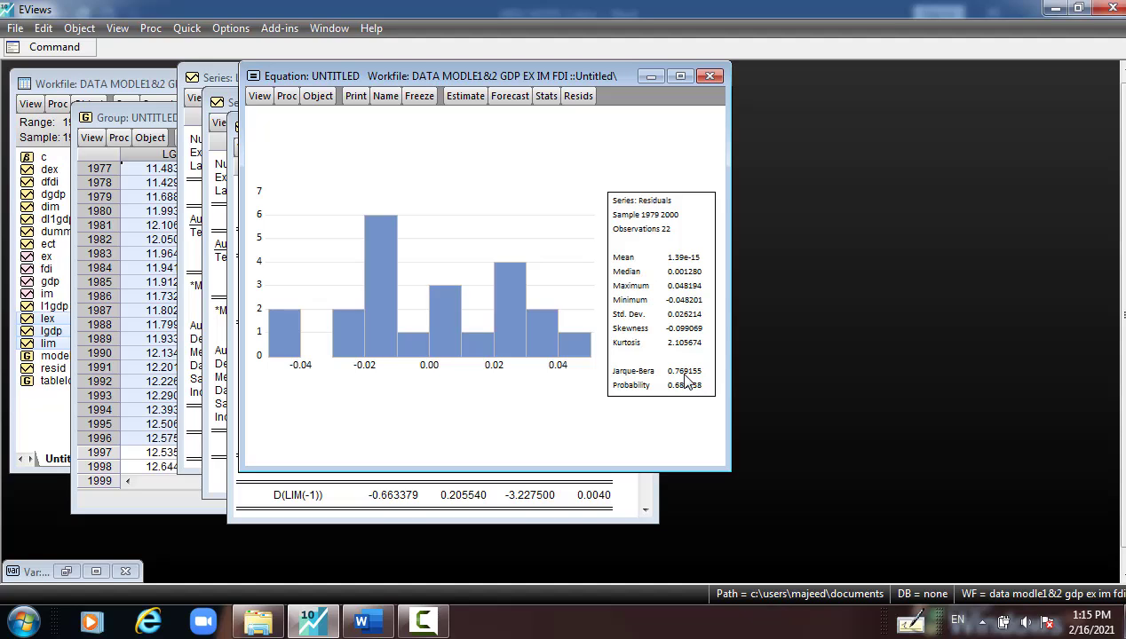
left_click_drag(692, 385, 666, 385)
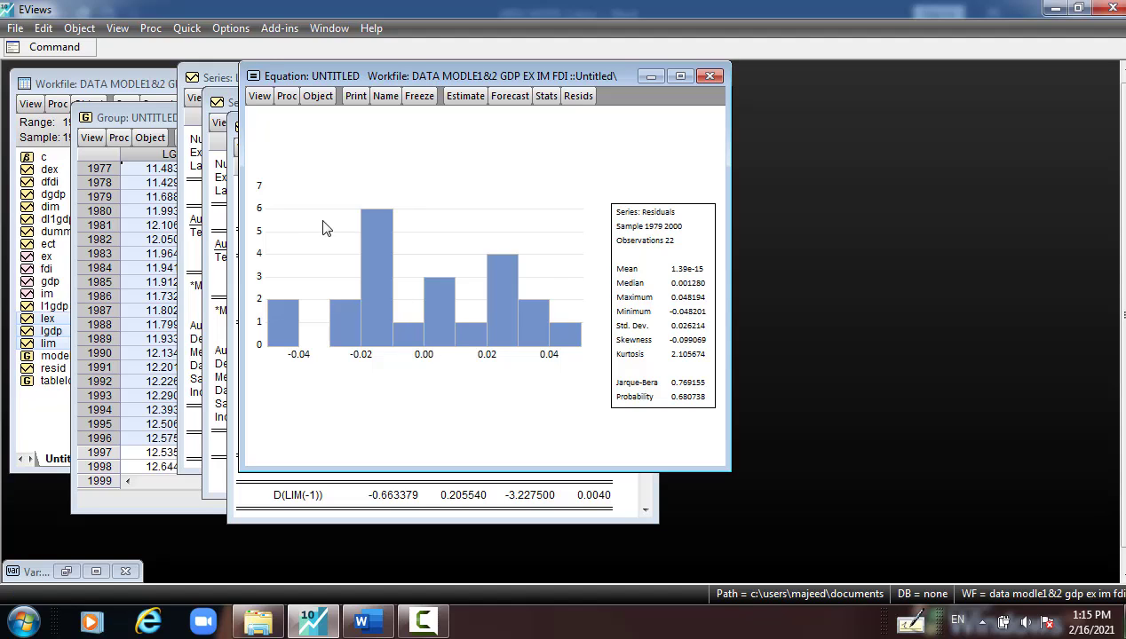
Plot the CUSUM Test from the recursive estimates to check the stability of the ARDL equation.
left_click(261, 98)
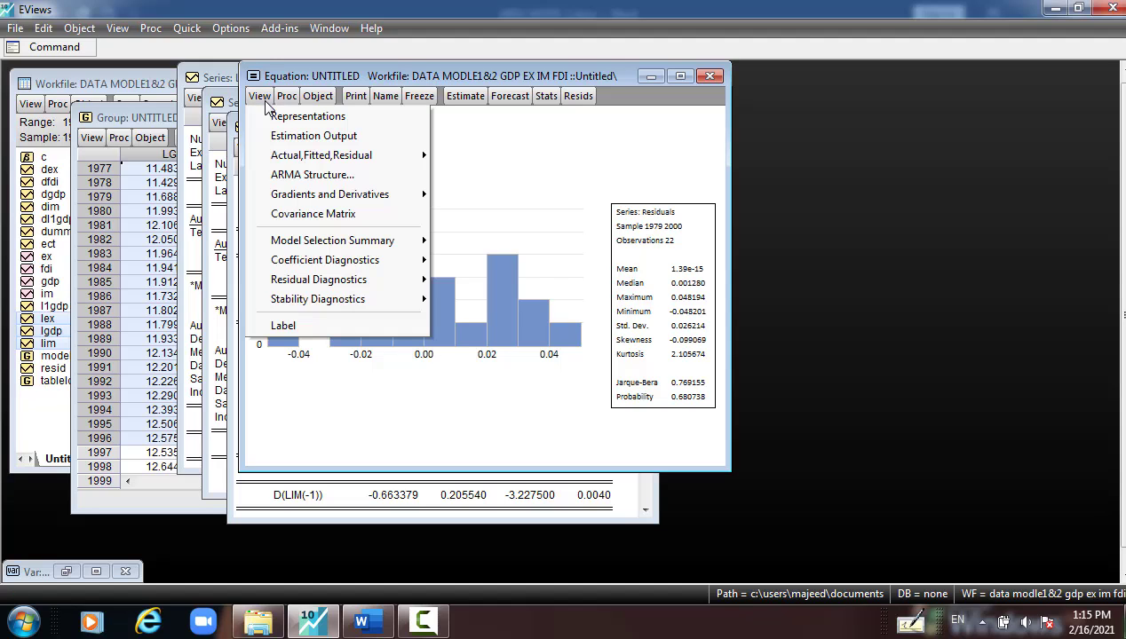
mouse_move(291, 303)
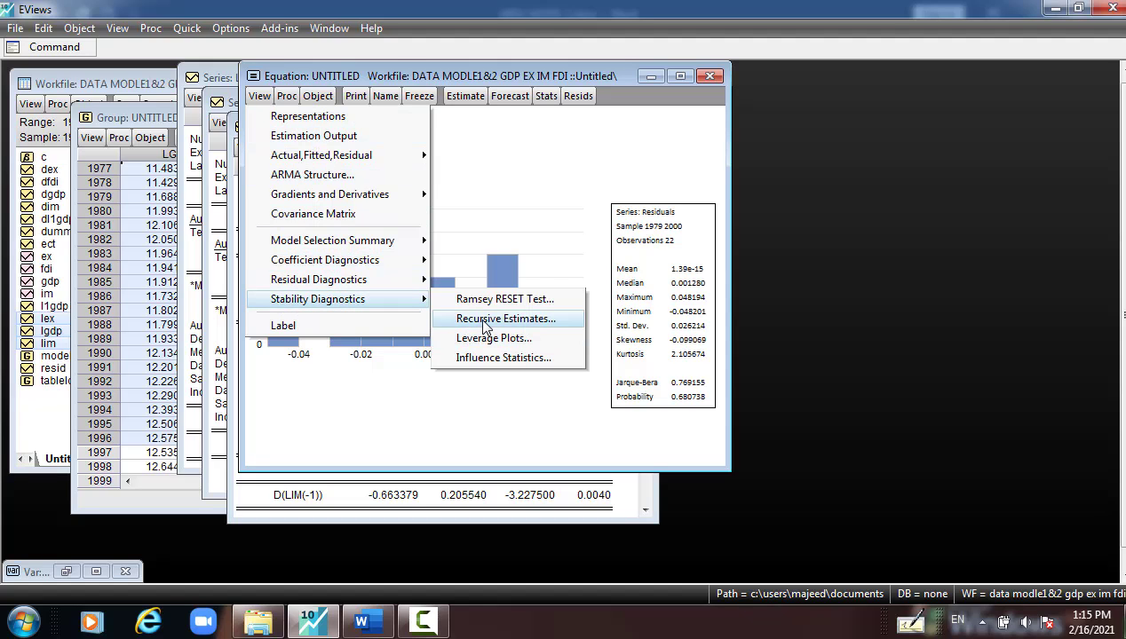
left_click(486, 321)
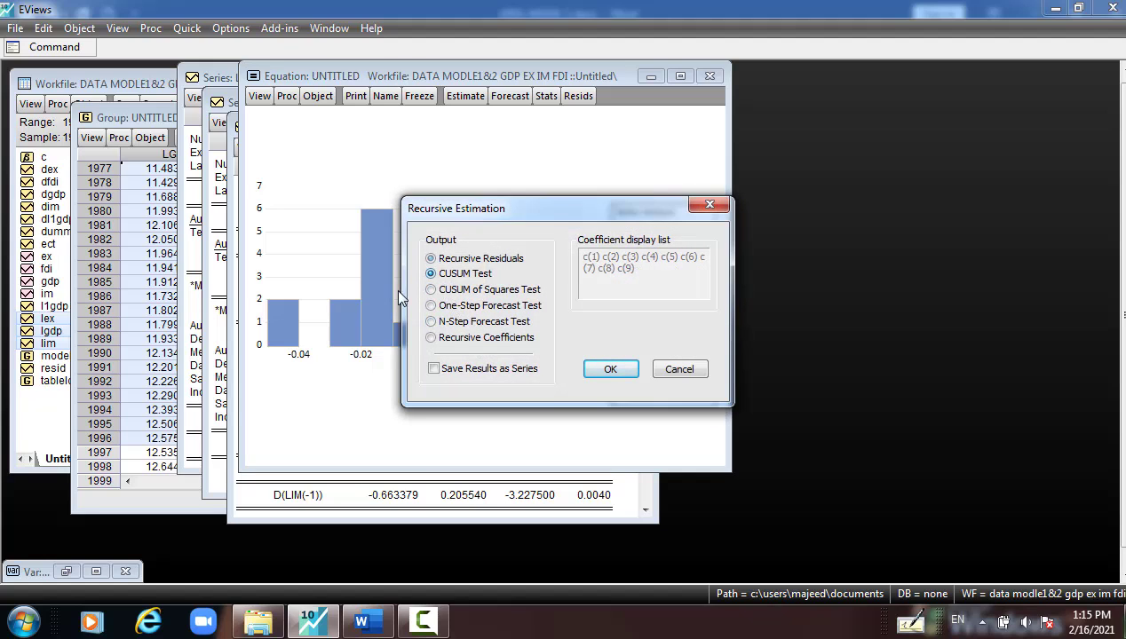
left_click(609, 372)
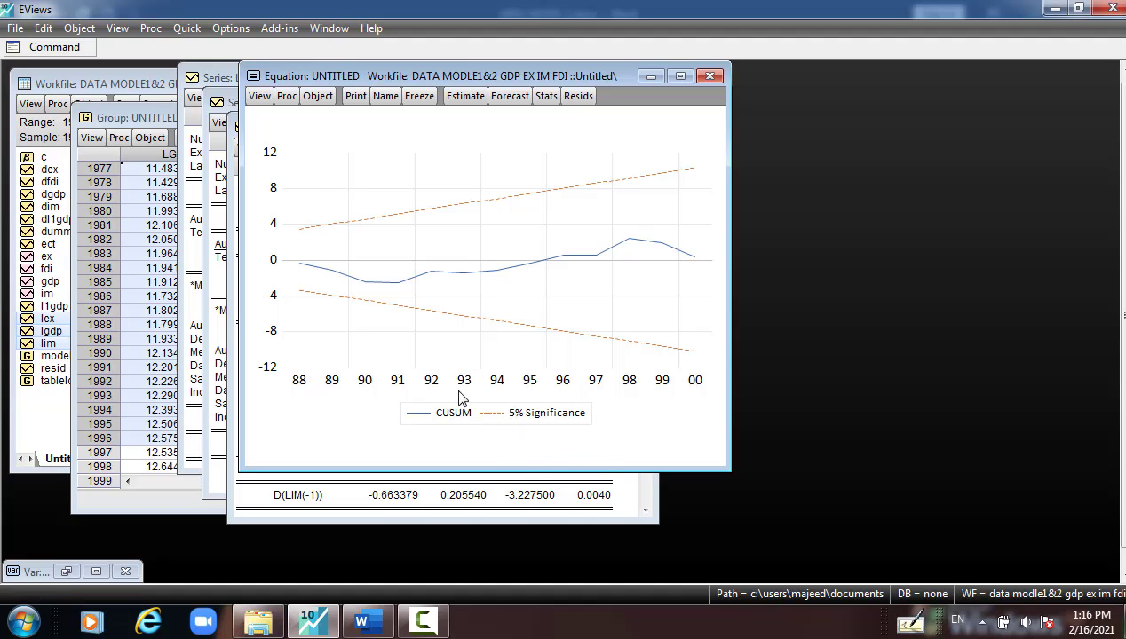
Plot the CUSUM of Squares Test from the recursive estimates of the ARDL equation.
left_click(259, 96)
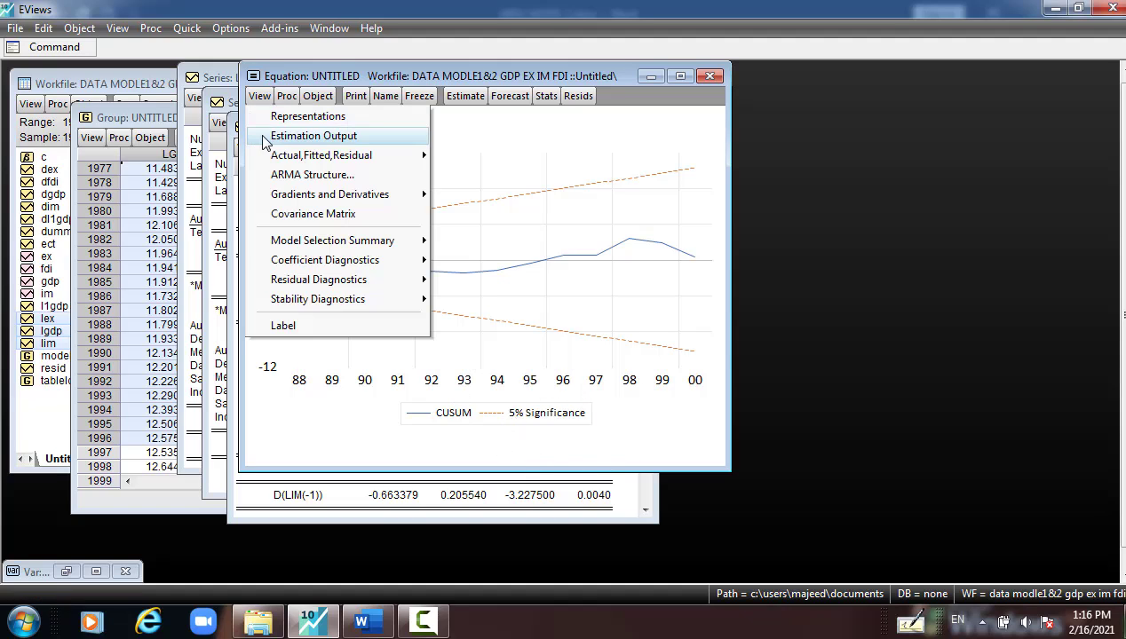
mouse_move(318, 302)
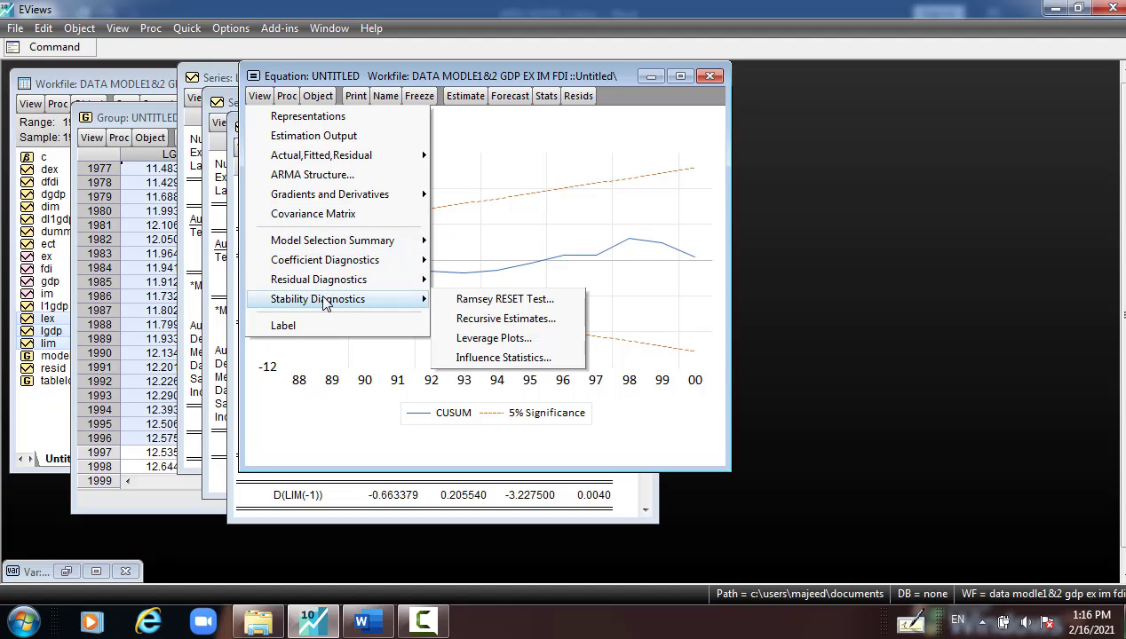
left_click(488, 319)
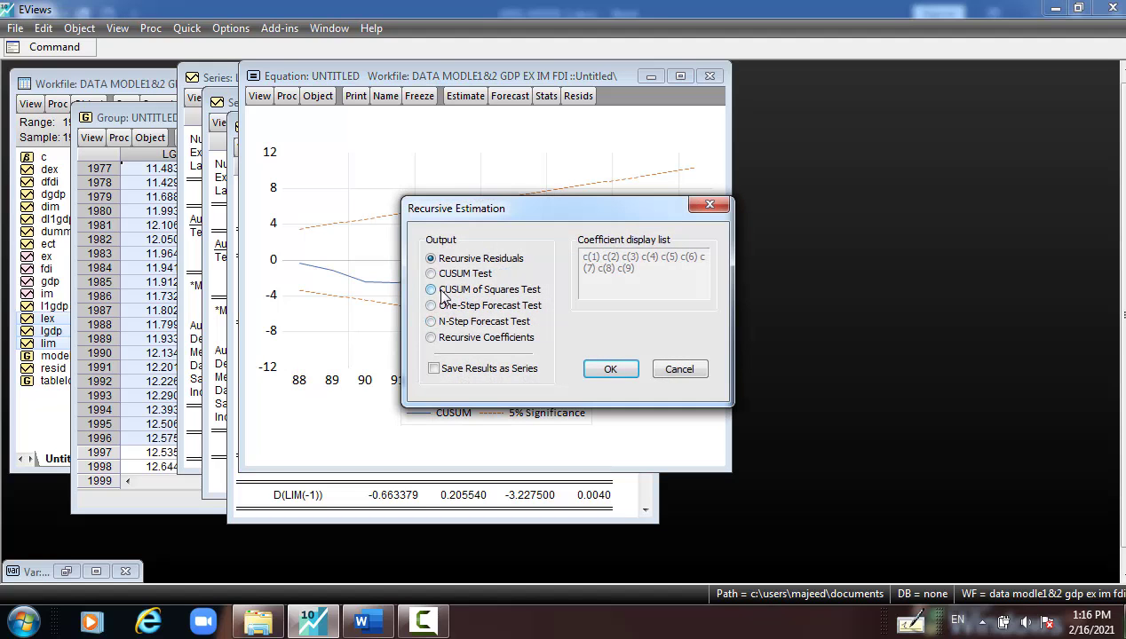
left_click(443, 296)
left_click(606, 370)
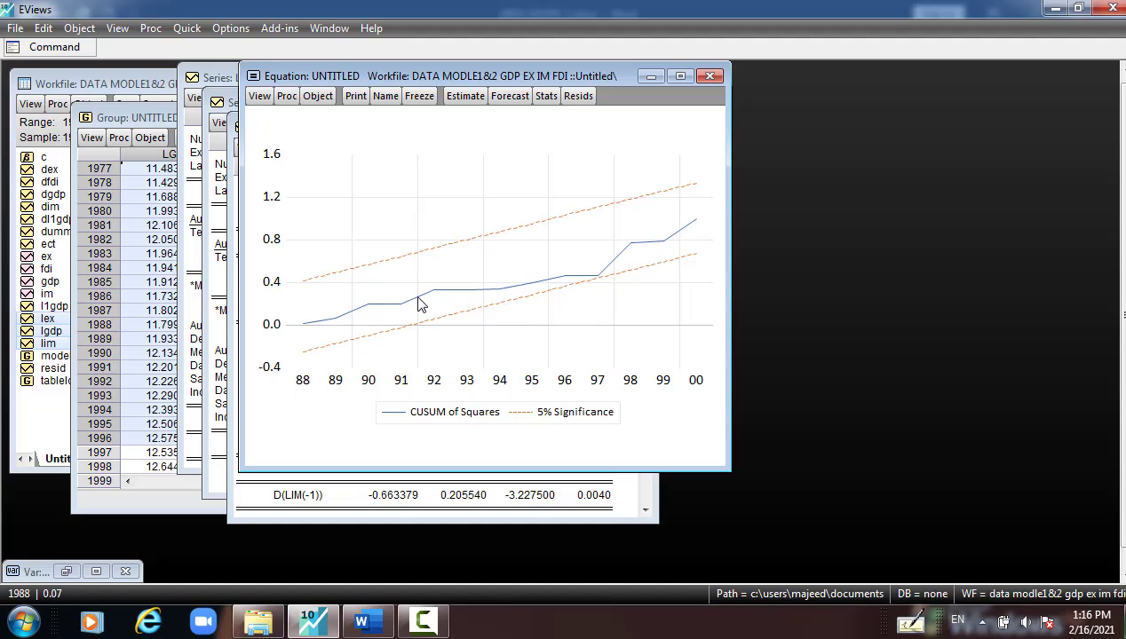